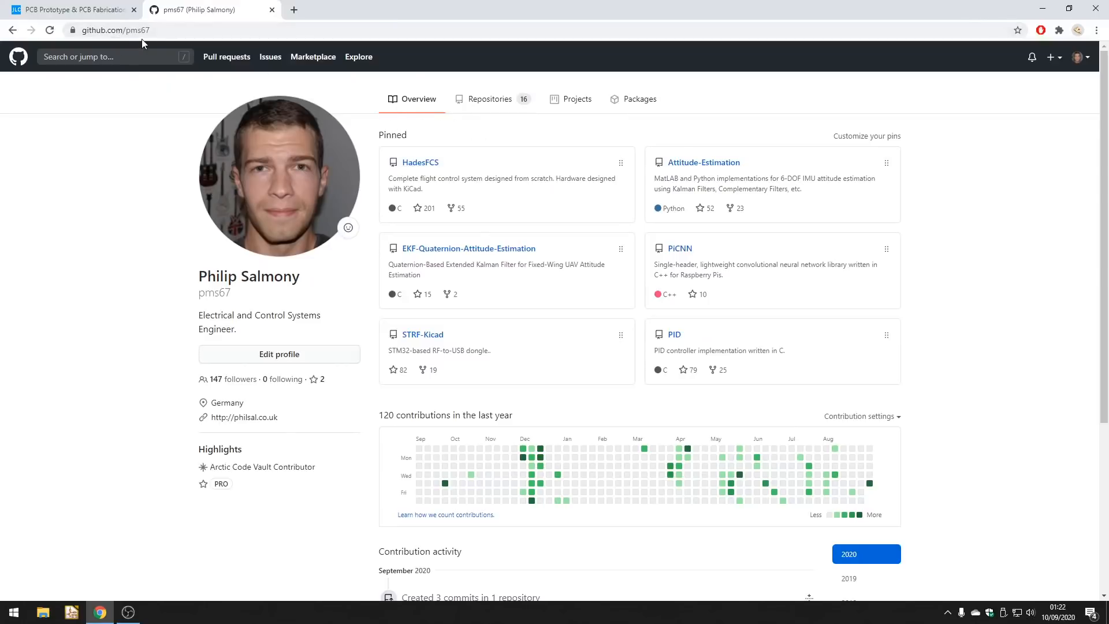
Open the BananaSchplit repository from the profile's repository list and view its clone and download options.
left_click(481, 106)
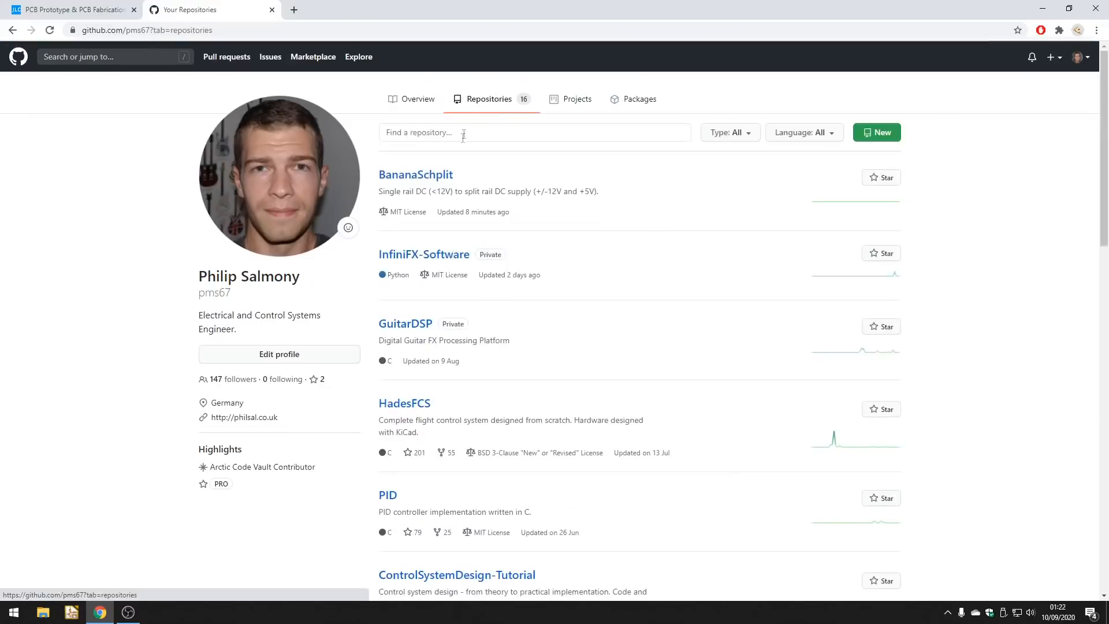
left_click(410, 176)
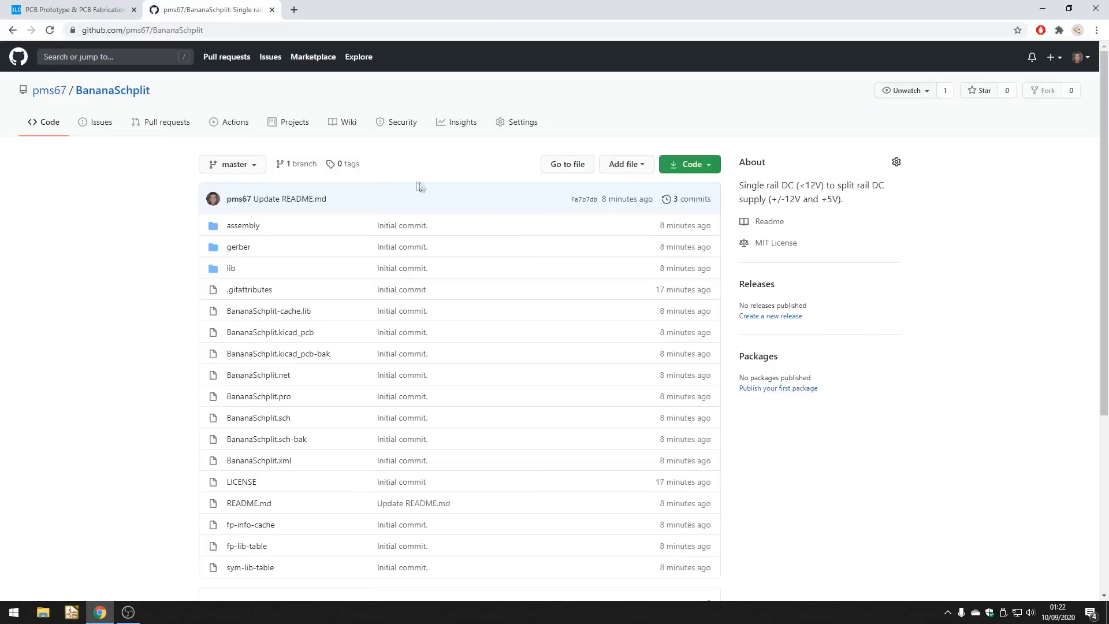
left_click(717, 168)
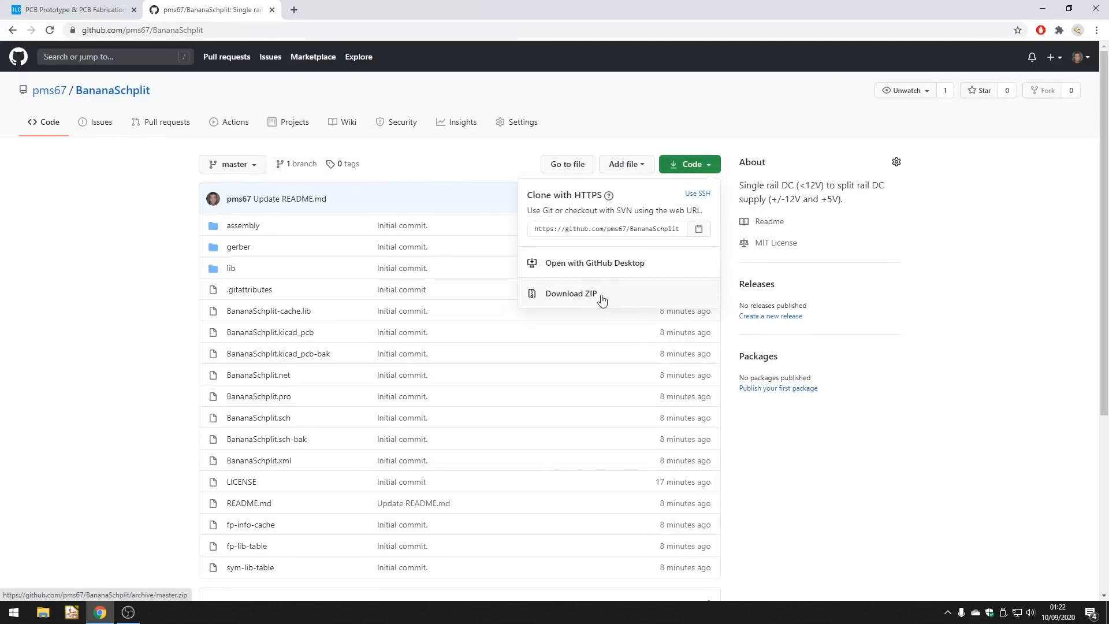
left_click(163, 242)
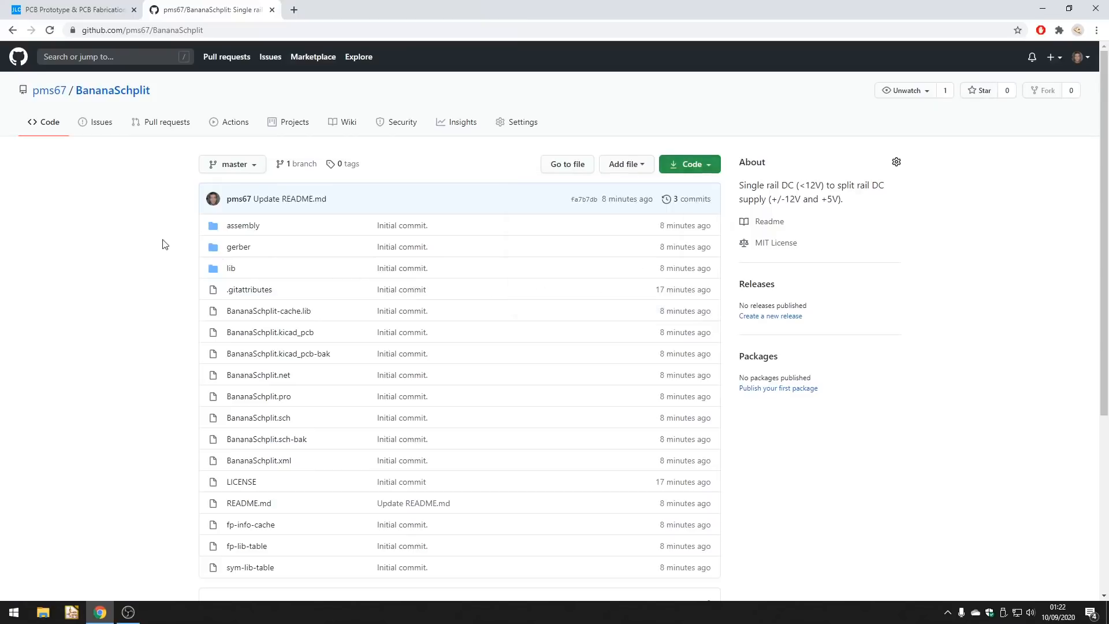
Start a PCB quote on the JLCPCB site and upload BananaSchplit-Gerber.zip from the project's gerber folder.
left_click(97, 15)
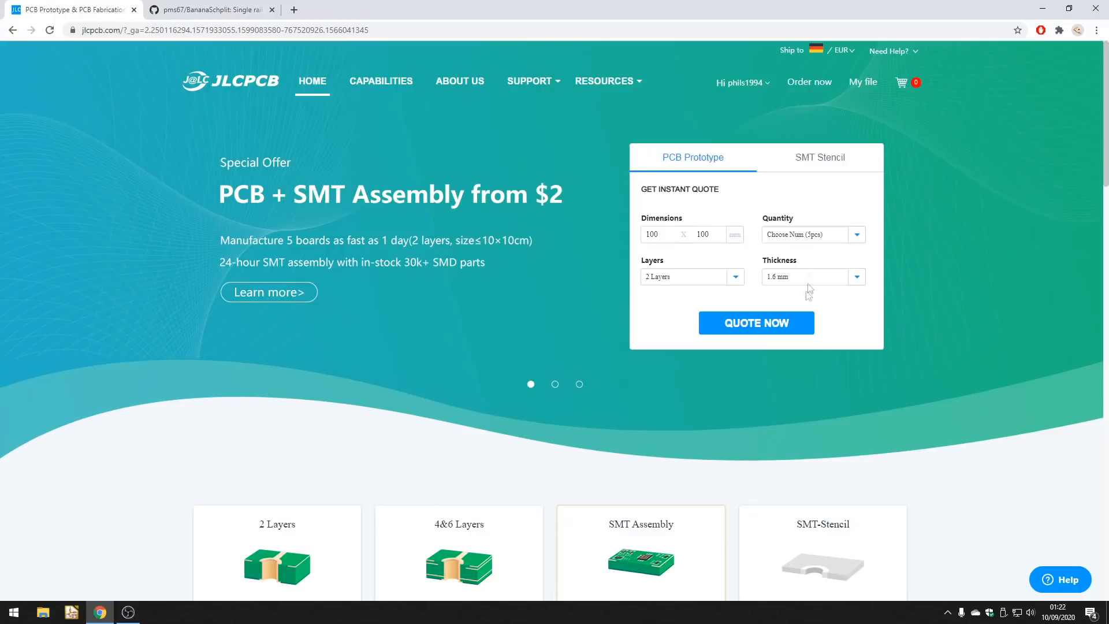
left_click(782, 323)
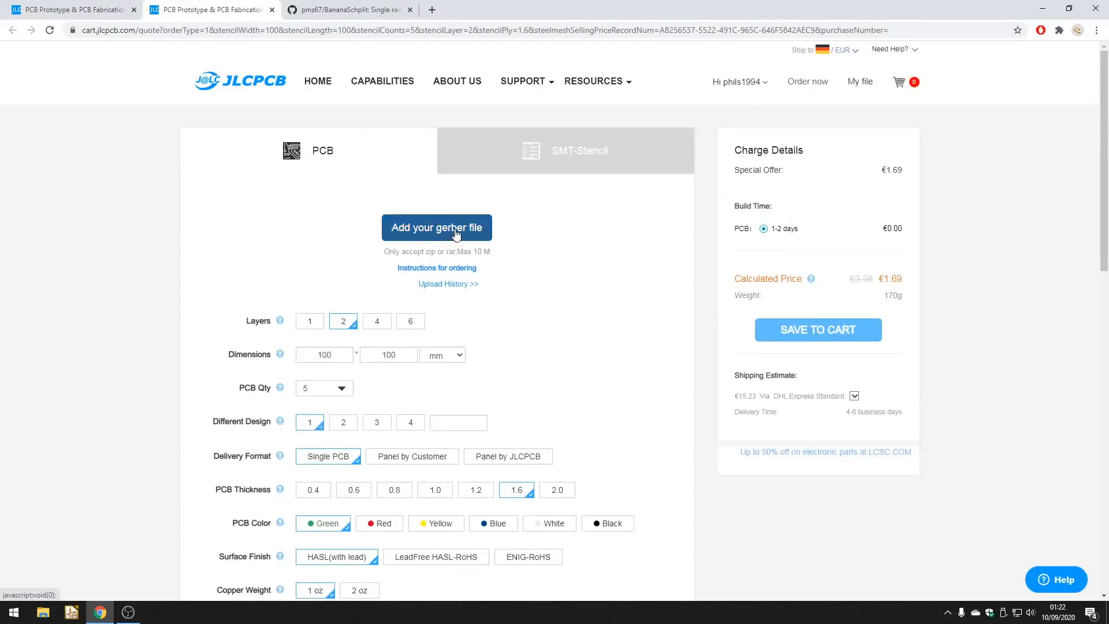
left_click(455, 231)
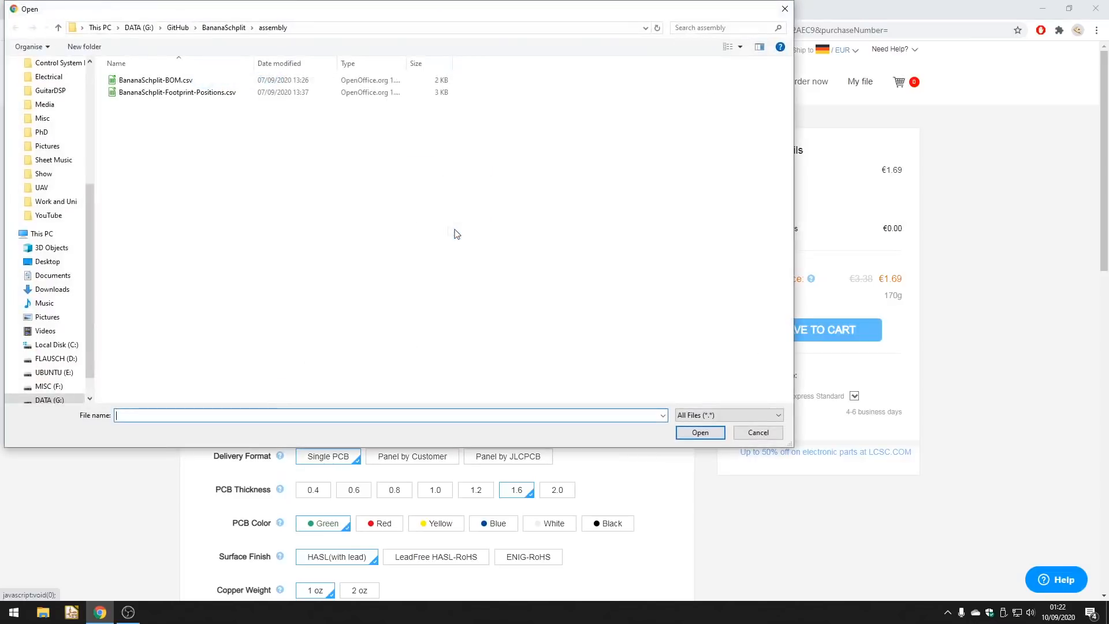
left_click(224, 27)
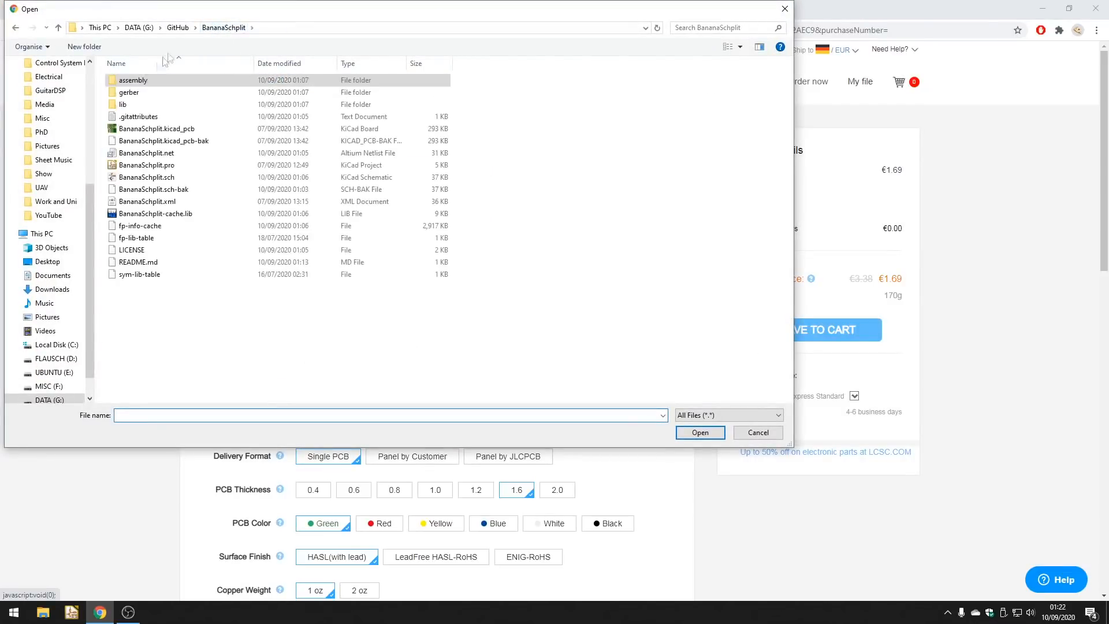
double_click(157, 94)
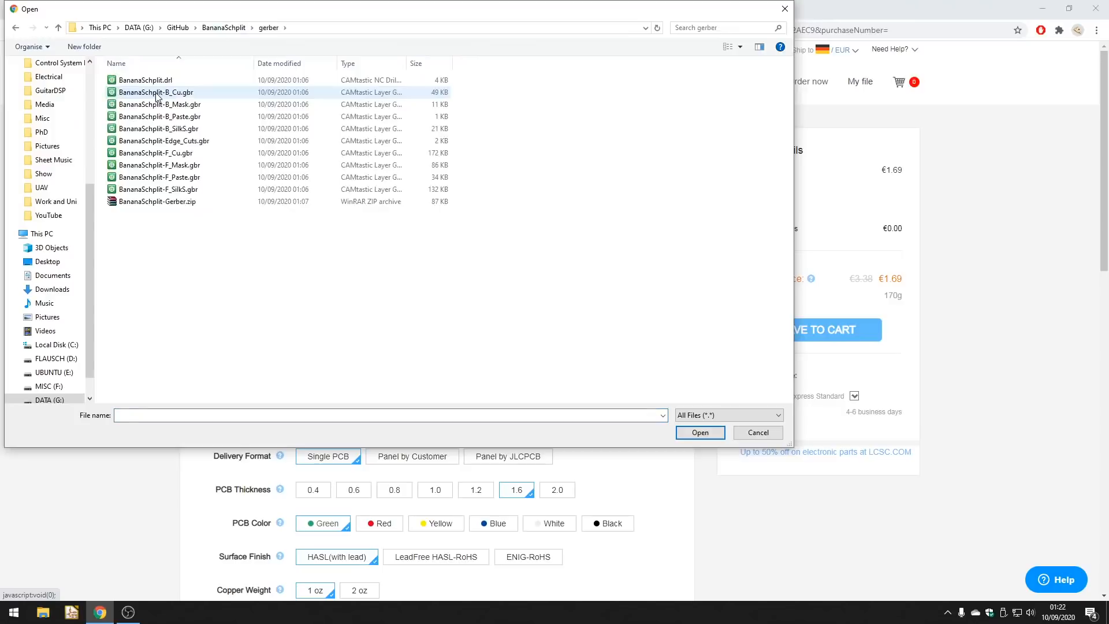
double_click(152, 203)
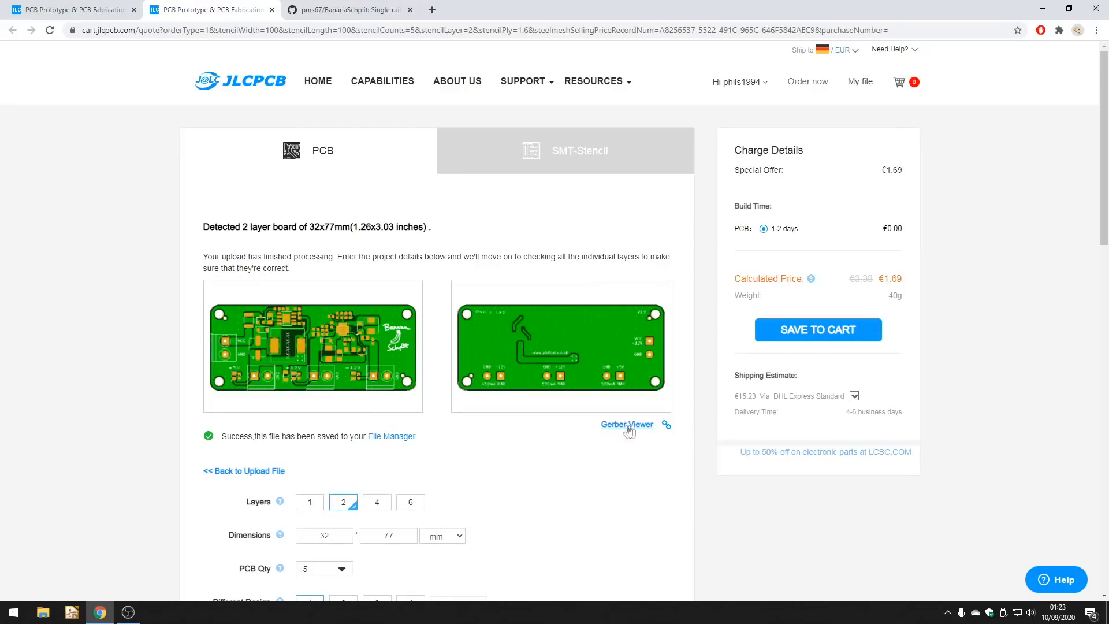
Set the PCB quantity to 10 and the surface finish to LeadFree HASL-RoHS.
scroll(552, 428, "down", 2)
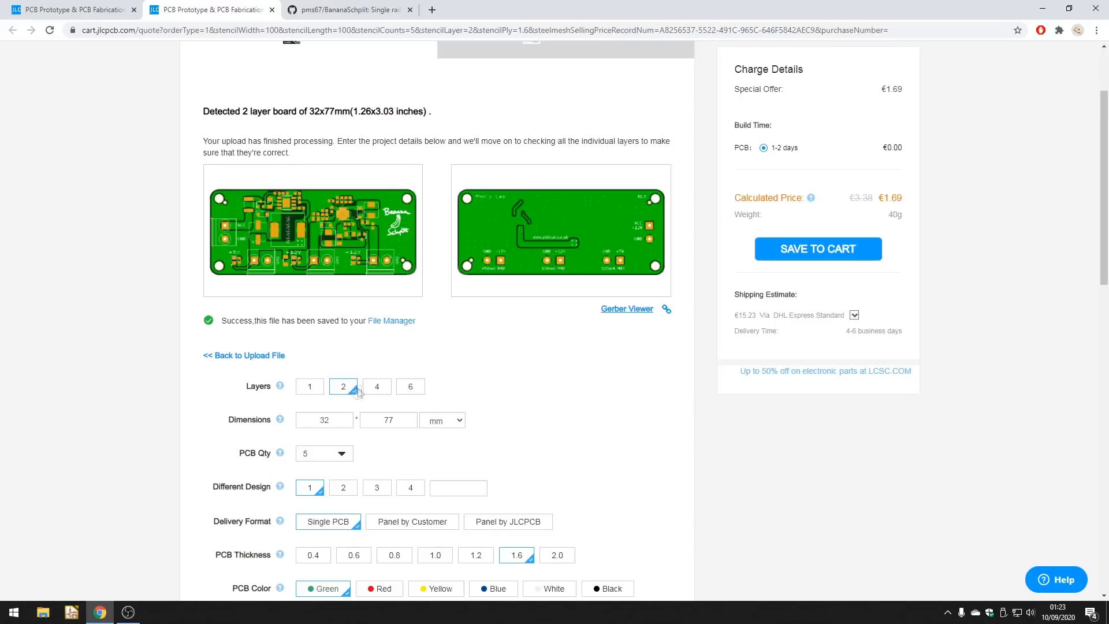
scroll(279, 422, "down", 1)
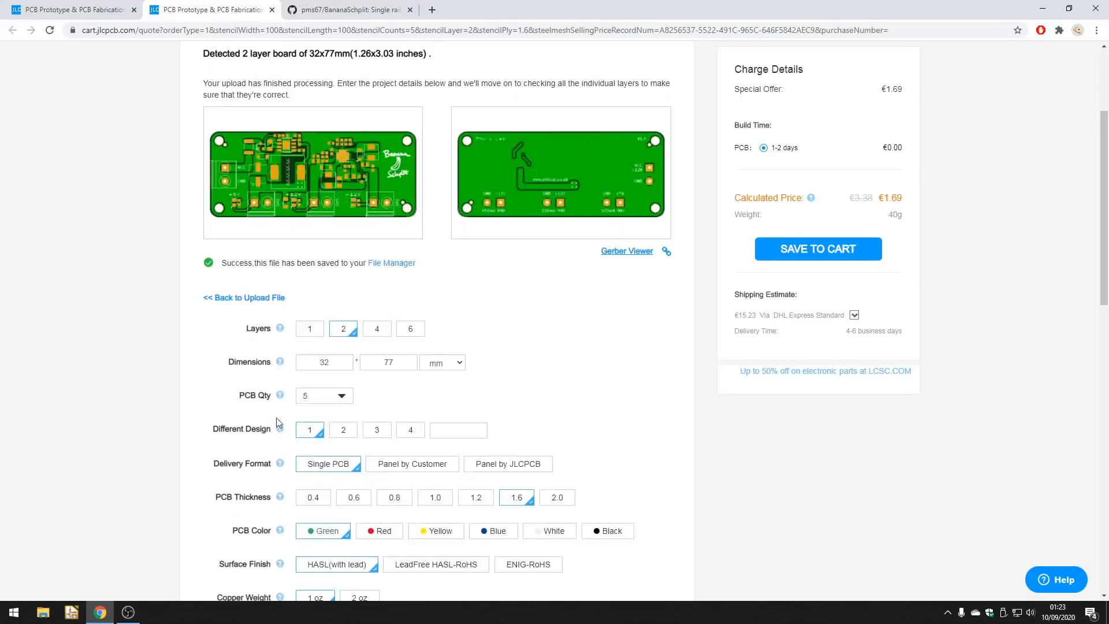
left_click(332, 404)
left_click(423, 430)
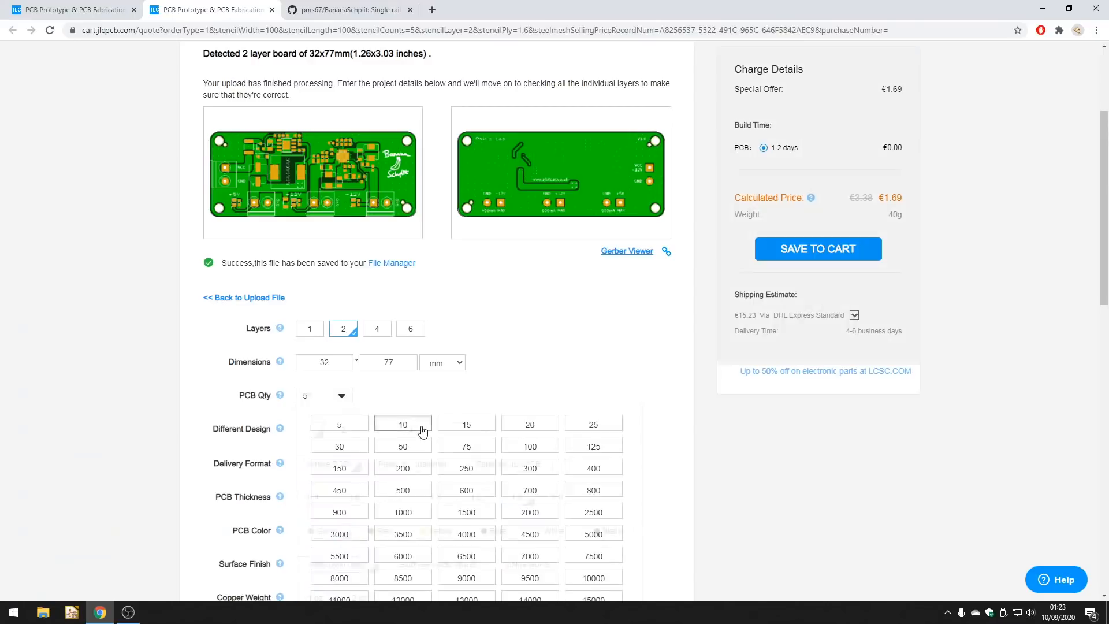
scroll(427, 410, "down", 2)
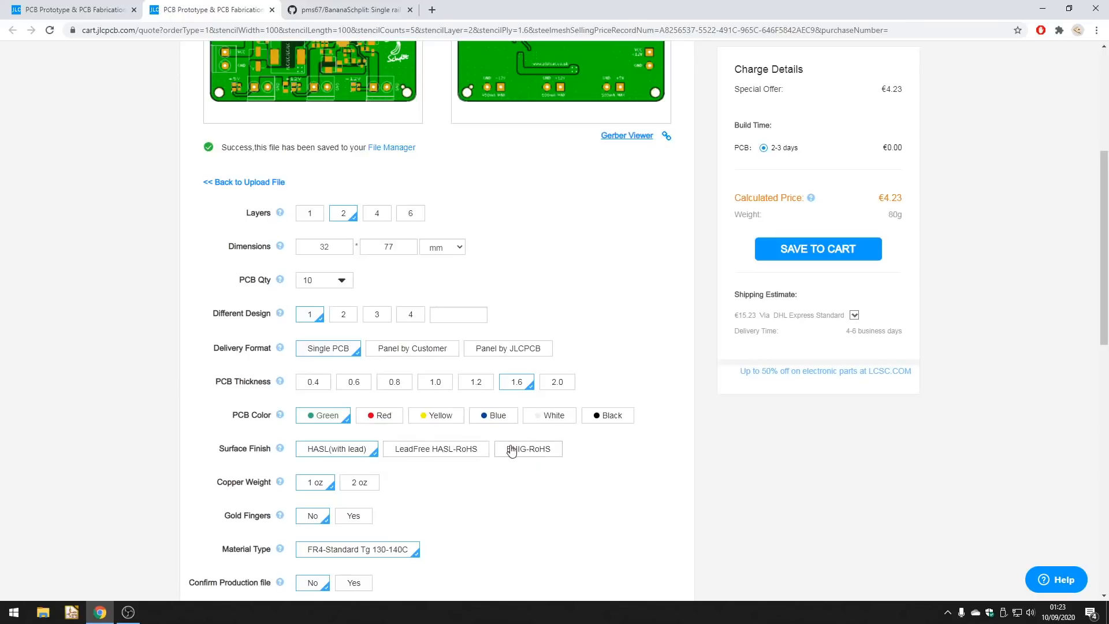
left_click(449, 452)
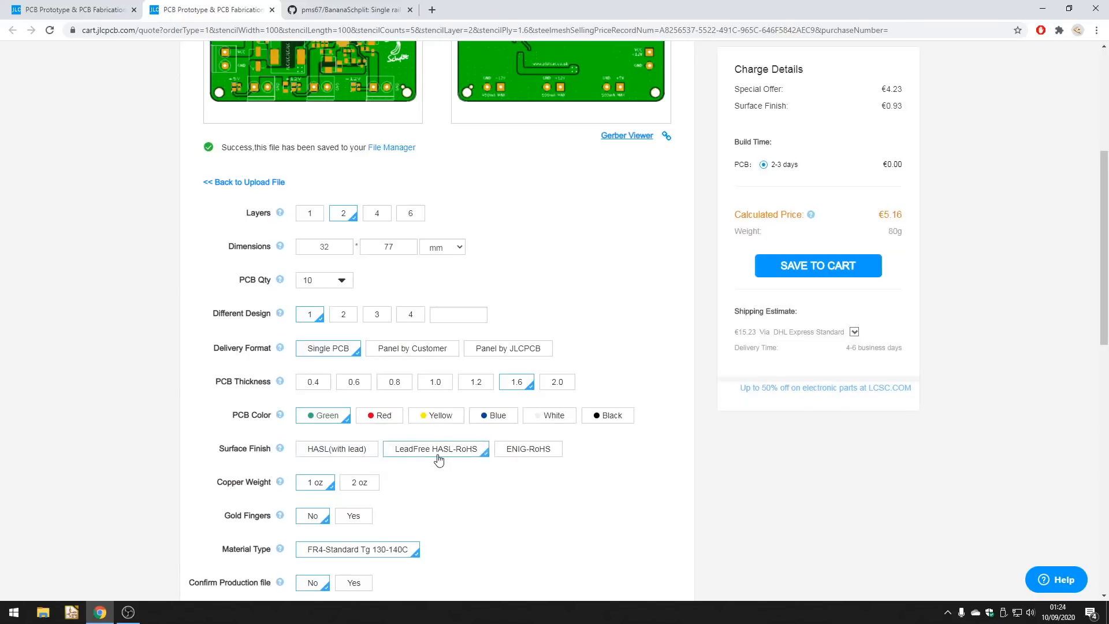
Set the Remove Order Number option to Specify a location.
scroll(439, 459, "down", 2)
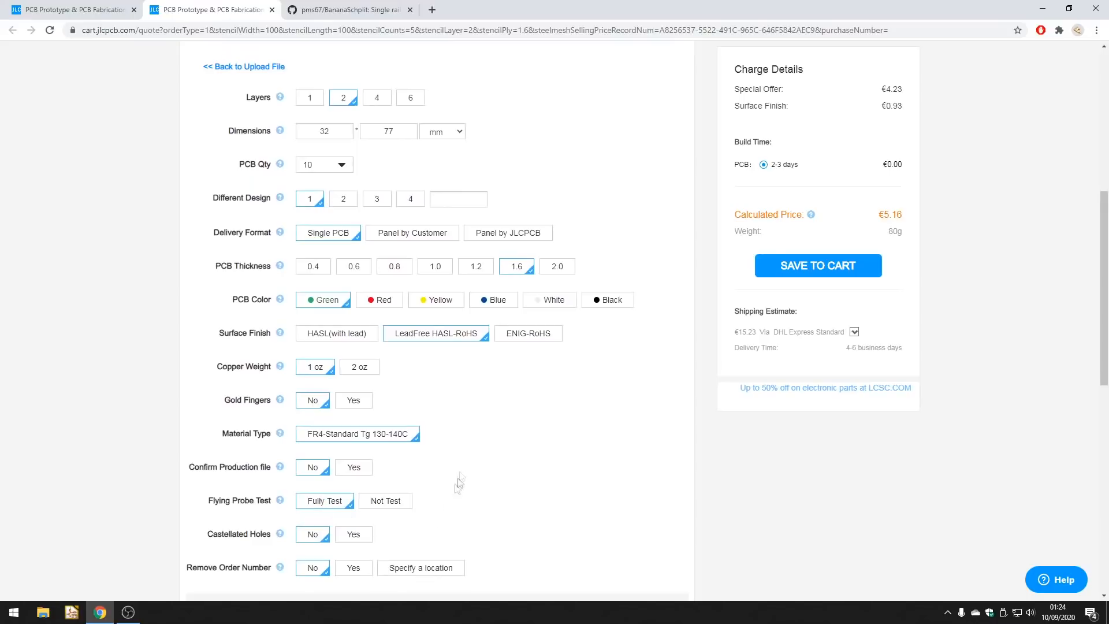
scroll(444, 430, "down", 2)
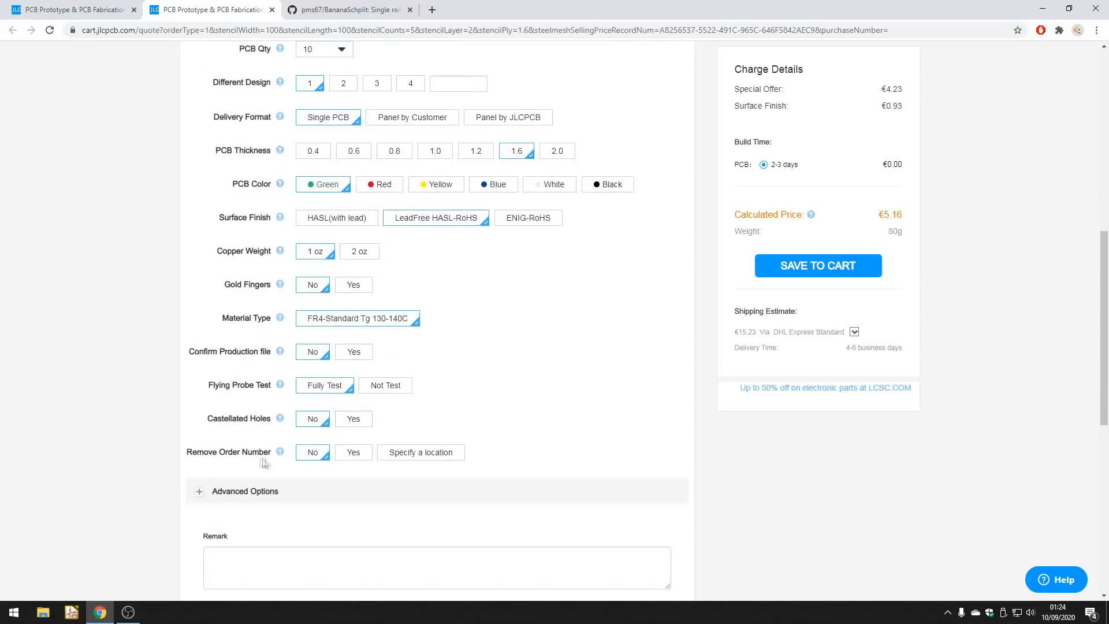
left_click(432, 459)
Enable SMT assembly for the board's top side with tooling holes added by customer, and confirm the assembly options.
scroll(275, 440, "down", 3)
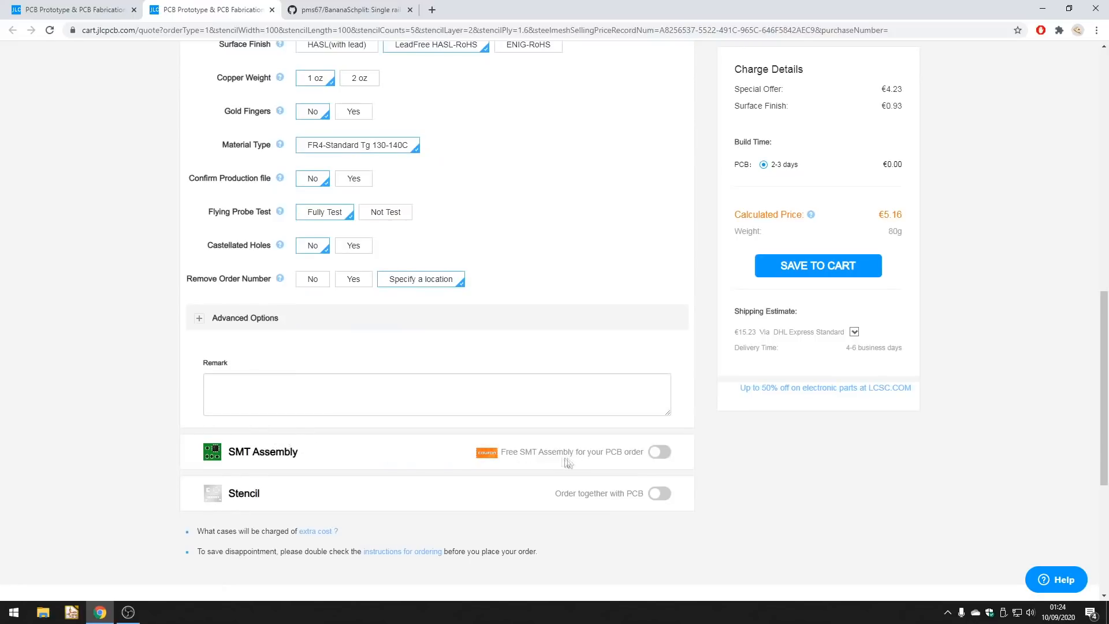
left_click(660, 452)
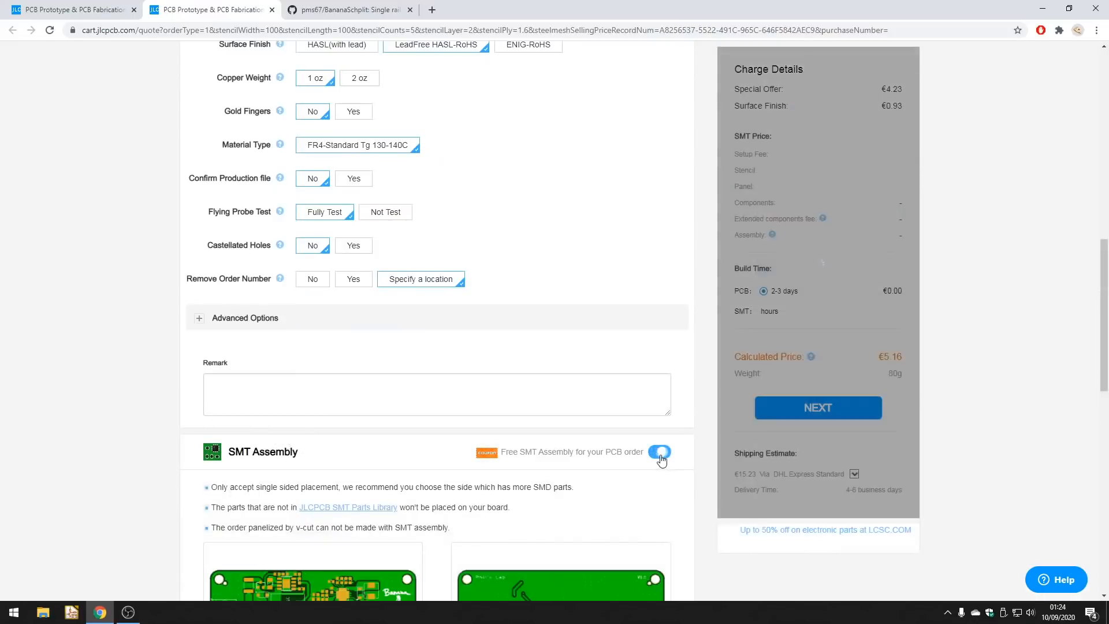
scroll(661, 459, "down", 4)
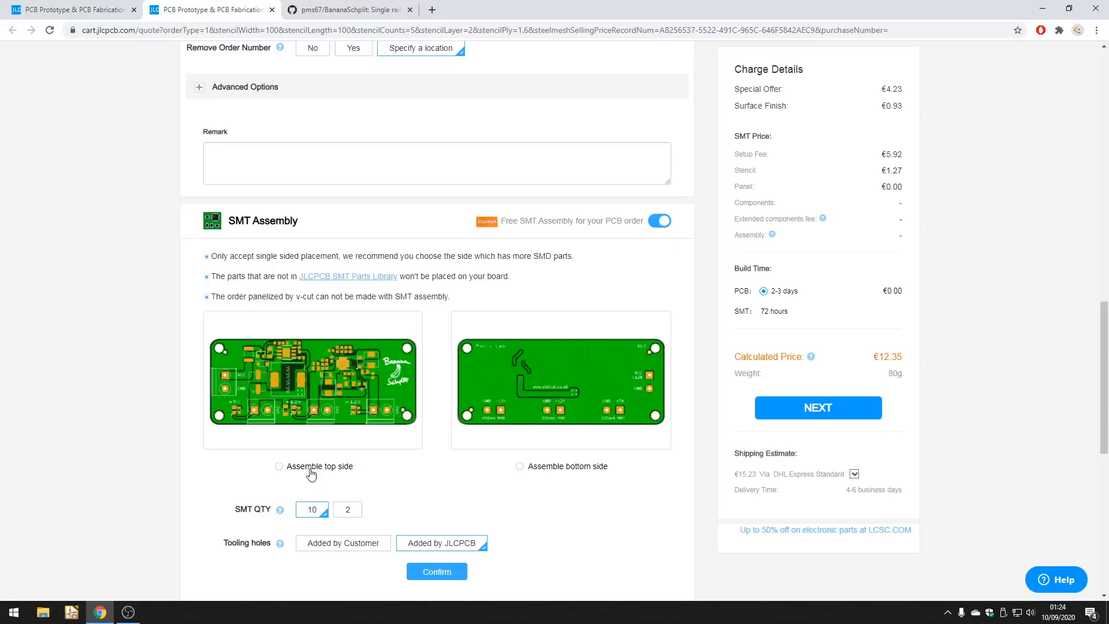
left_click(311, 470)
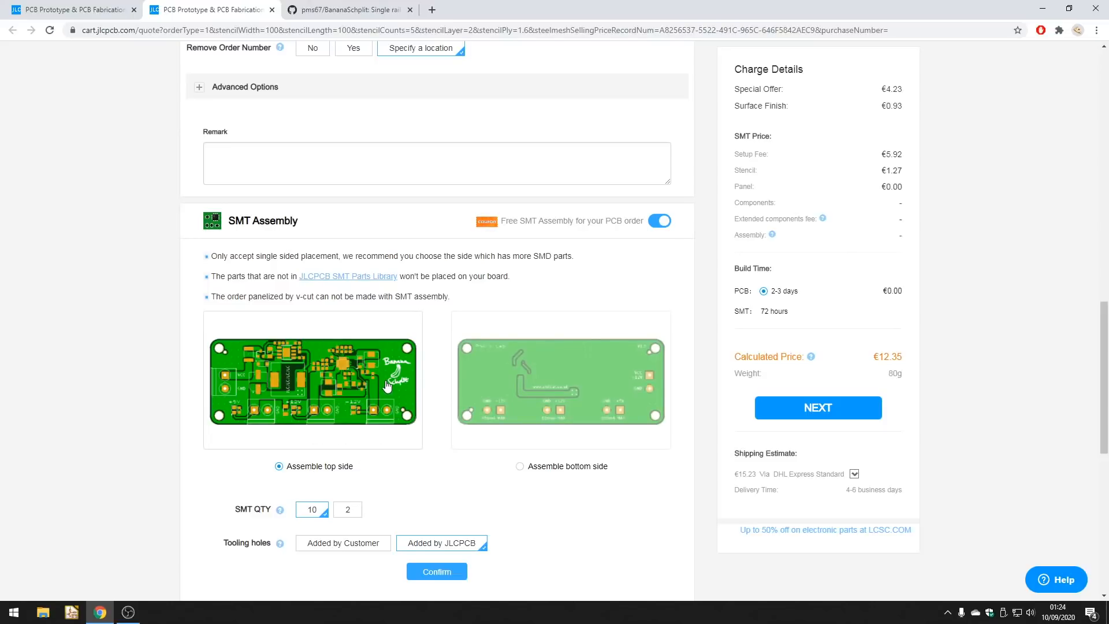
scroll(366, 427, "down", 1)
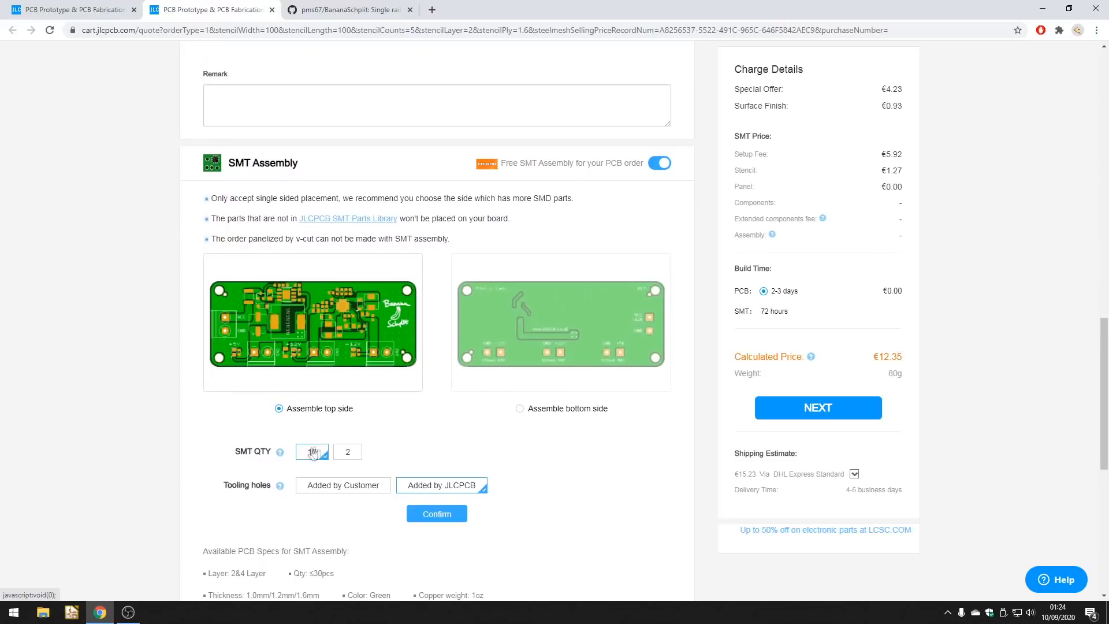
left_click(342, 488)
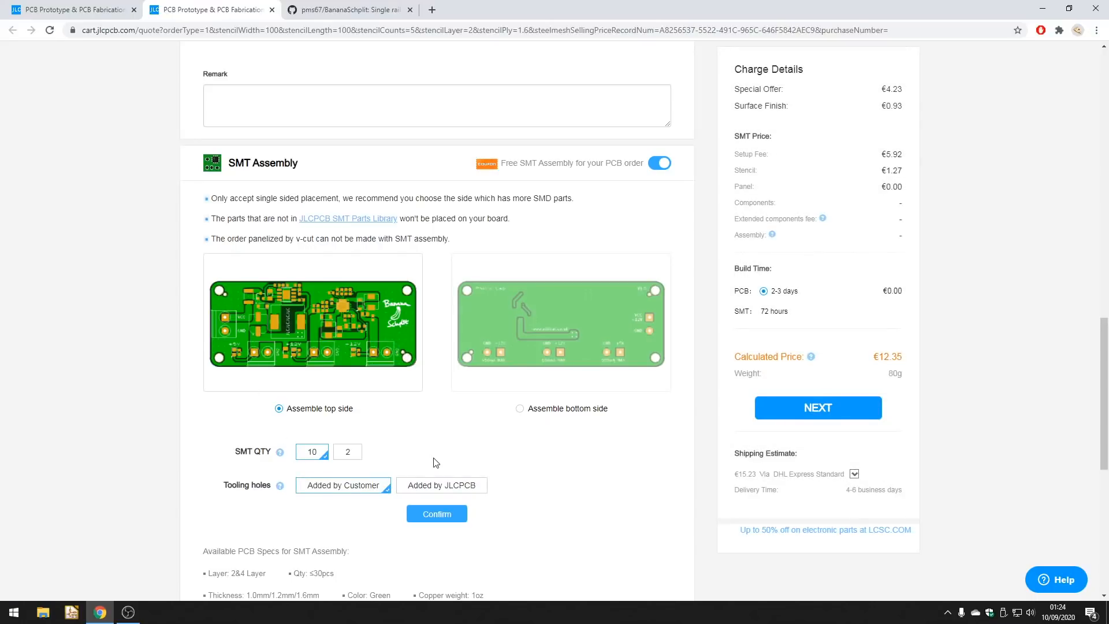
left_click(445, 515)
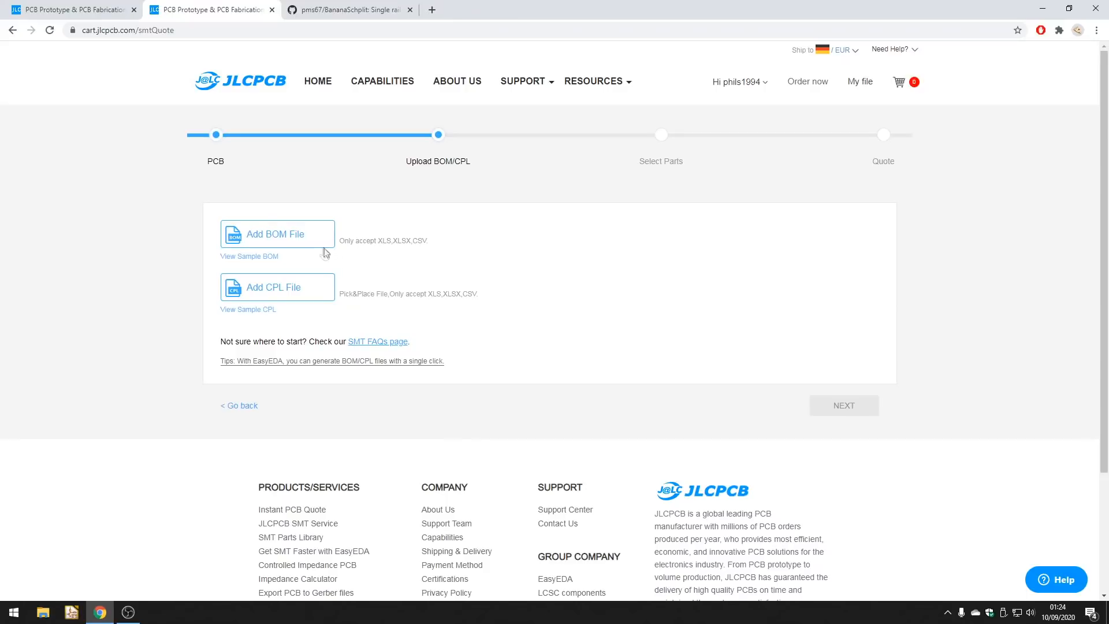
Upload BananaSchplit-BOM.csv from the project's assembly folder as the BOM file.
left_click(305, 239)
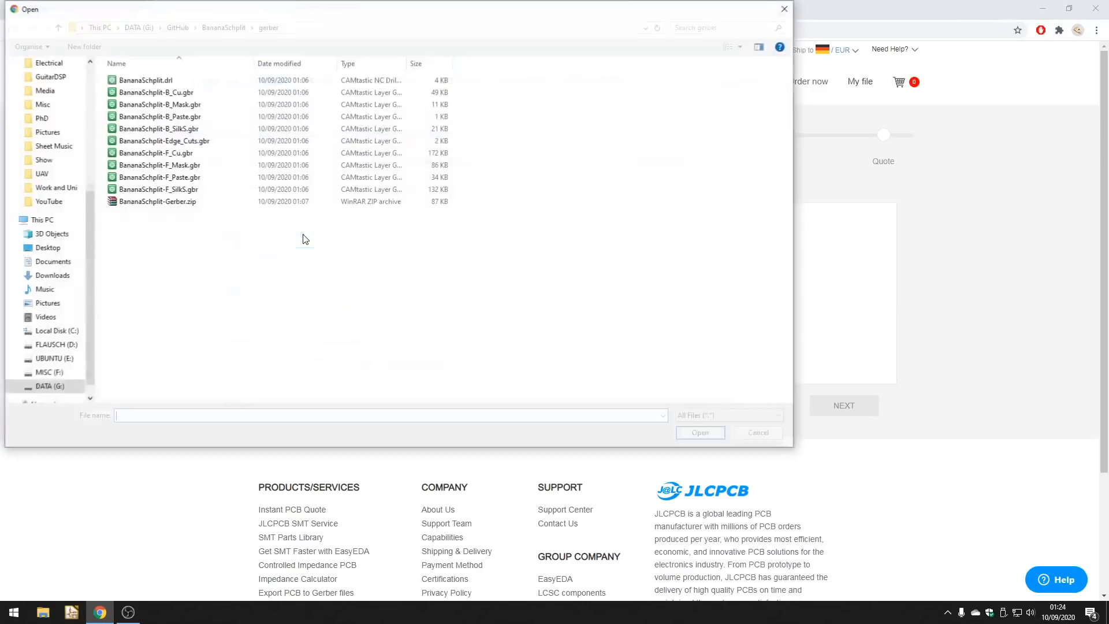
left_click(226, 28)
double_click(175, 81)
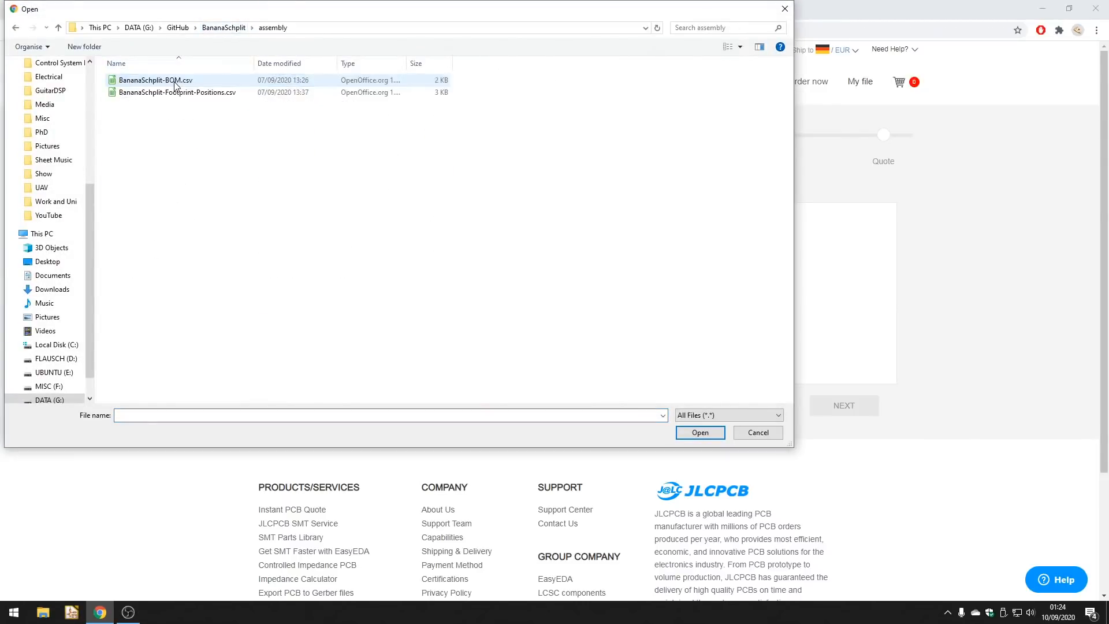
double_click(175, 83)
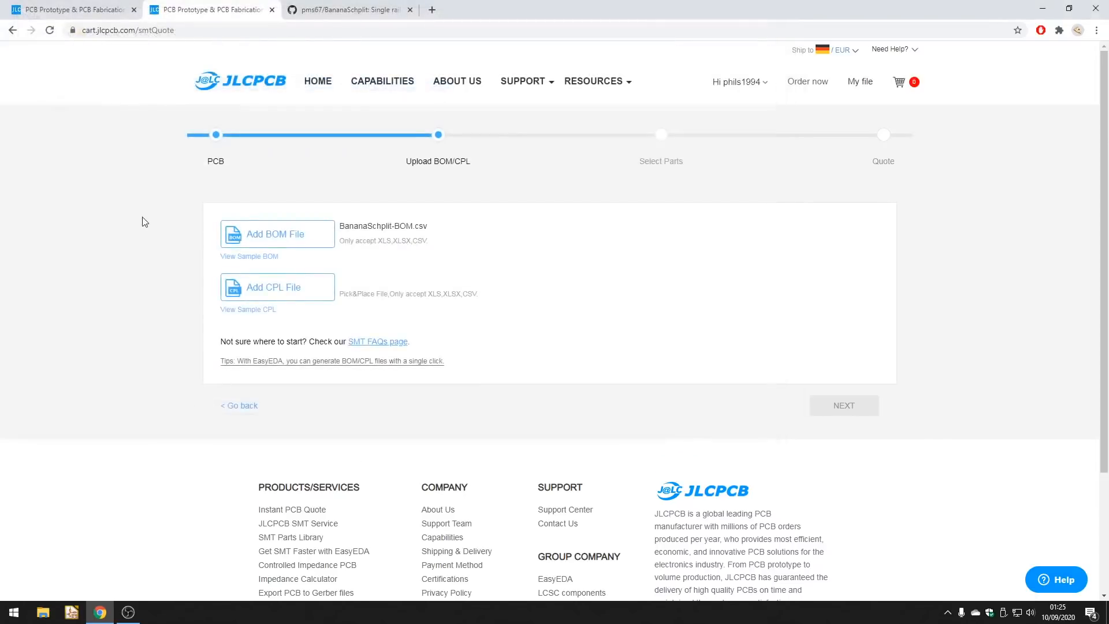
Add BananaSchplit-Footprint-Positions.csv as the CPL file and proceed to part selection.
left_click(308, 292)
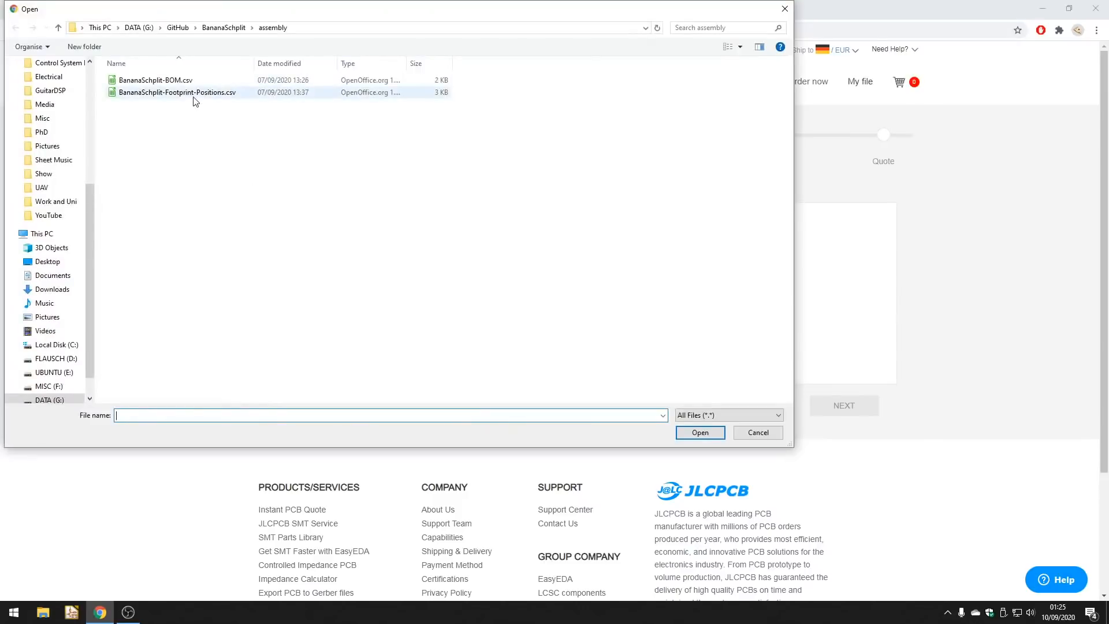
double_click(194, 95)
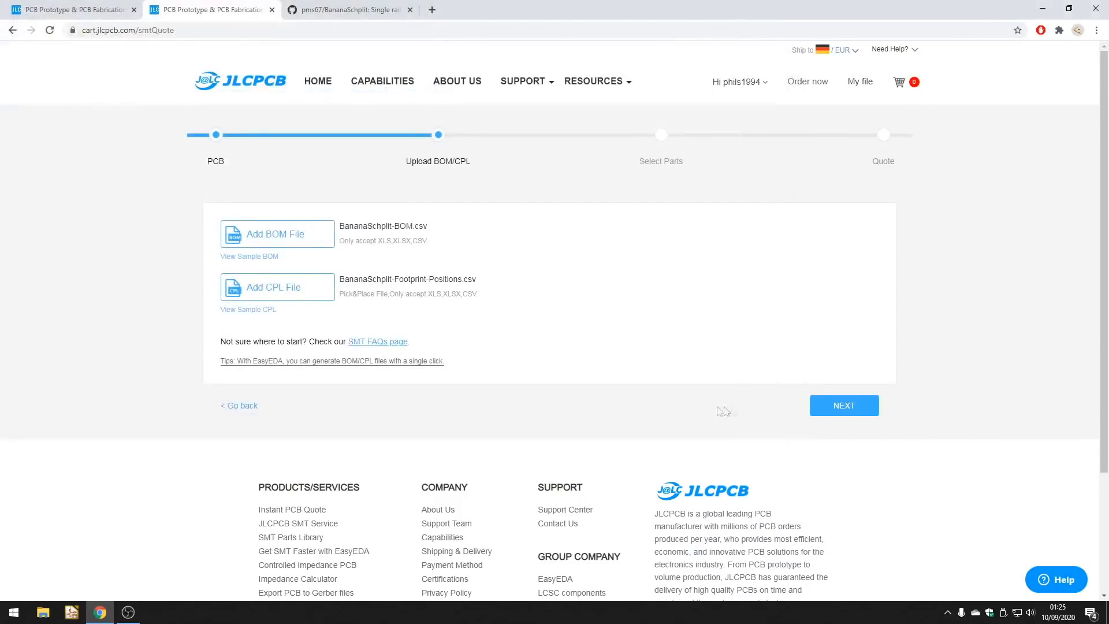
left_click(843, 407)
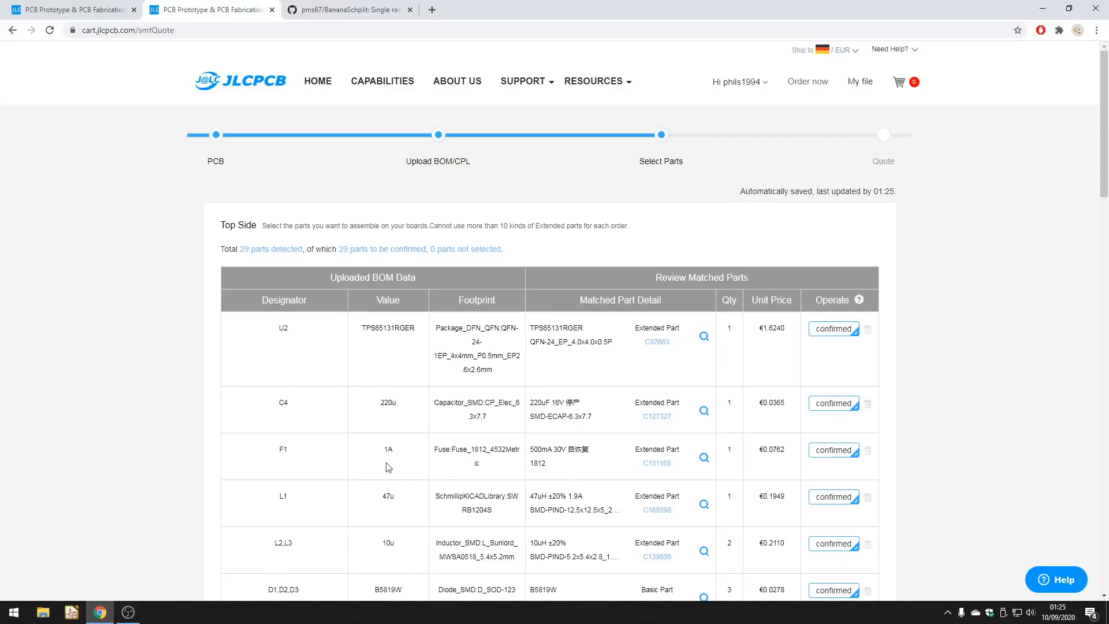
Review the matched parts list through to its end and proceed to the quote.
scroll(388, 467, "down", 4)
scroll(387, 467, "down", 15)
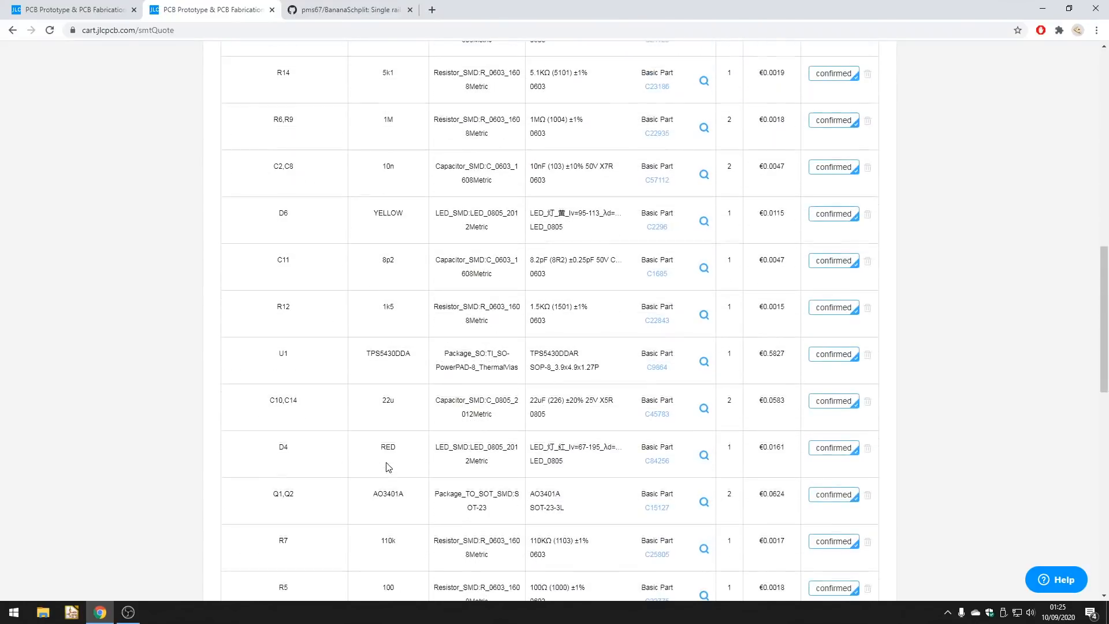
scroll(388, 466, "down", 6)
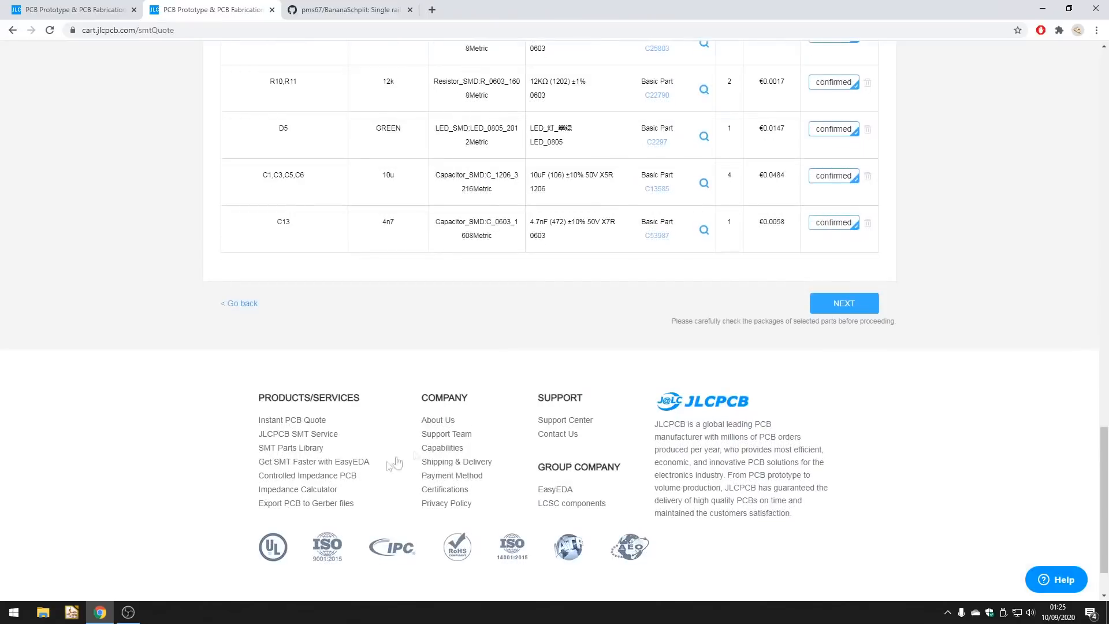
left_click(840, 306)
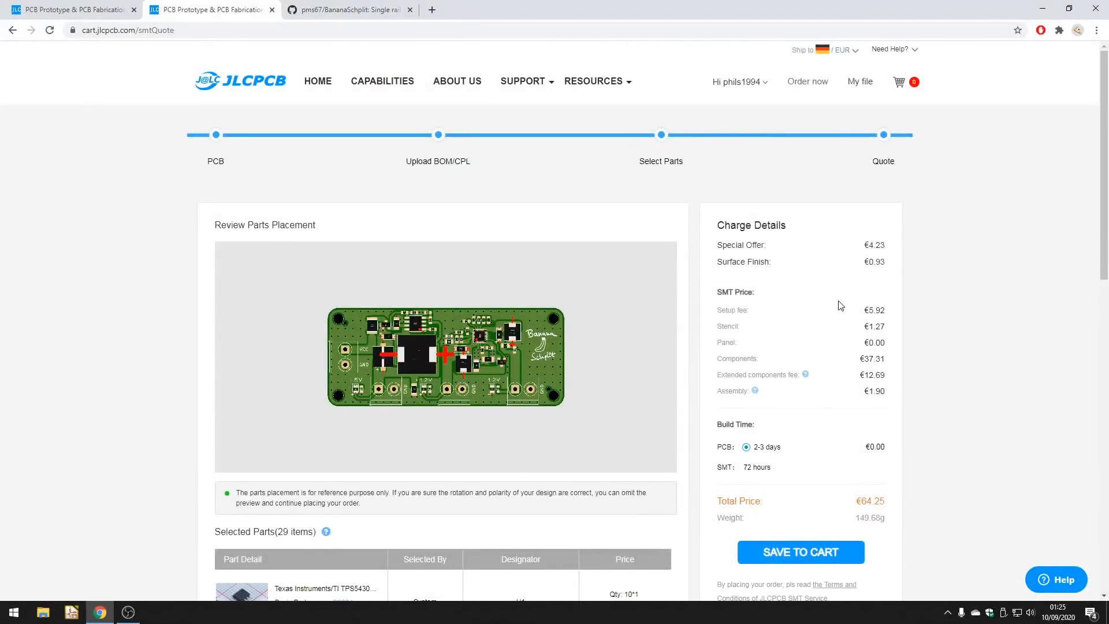
Inspect the component placement on the board preview at different zoom levels and save the assembled board order to the cart.
scroll(445, 397, "up", 4)
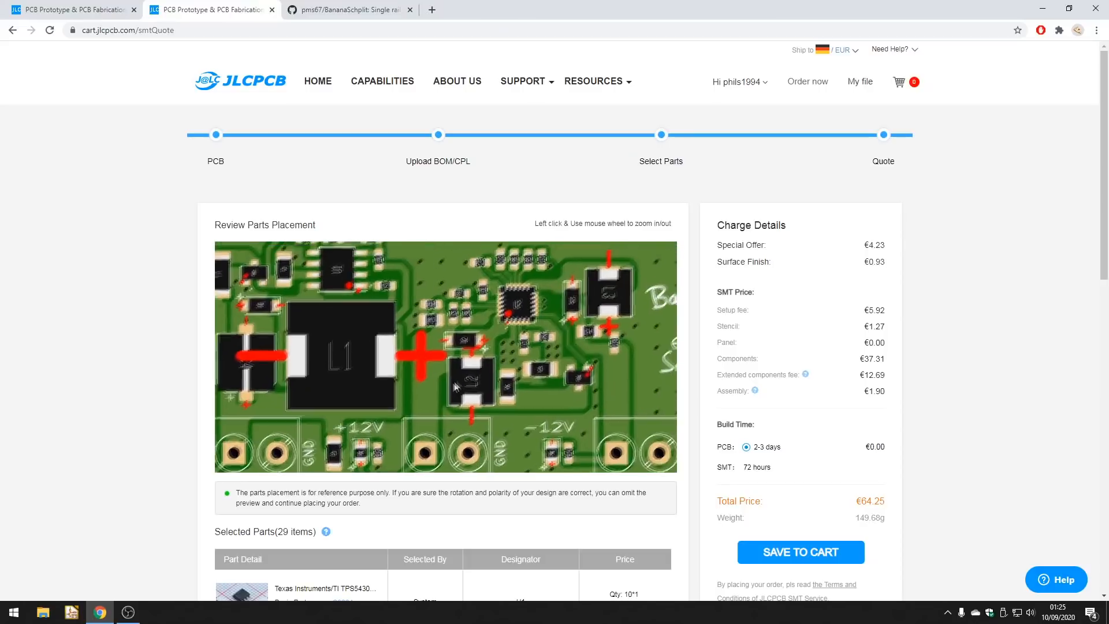
scroll(445, 394, "down", 5)
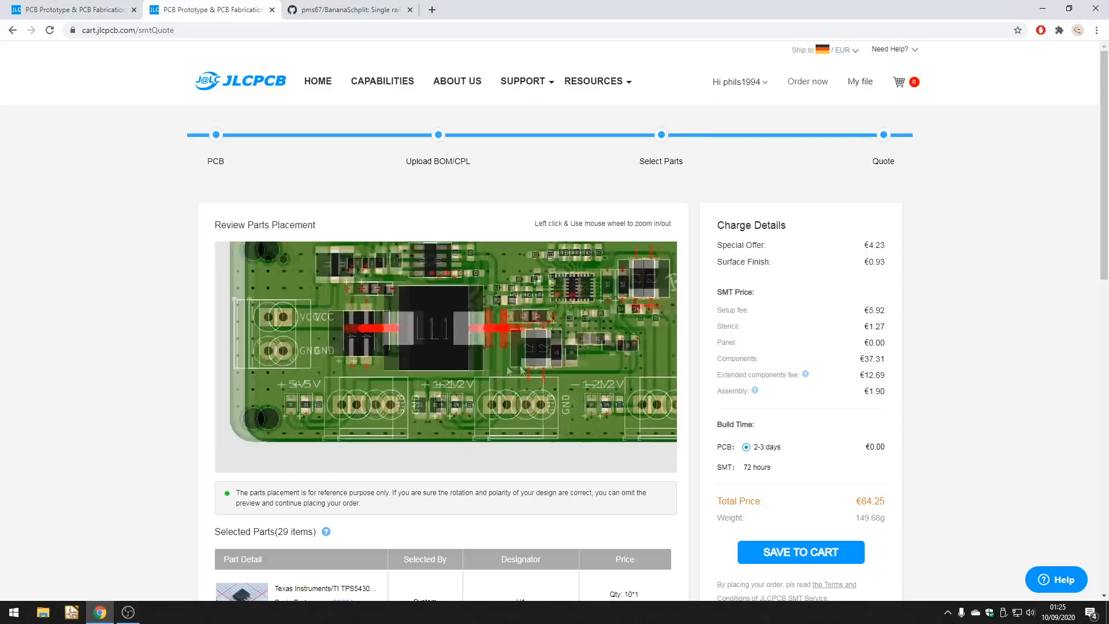
scroll(198, 421, "down", 2)
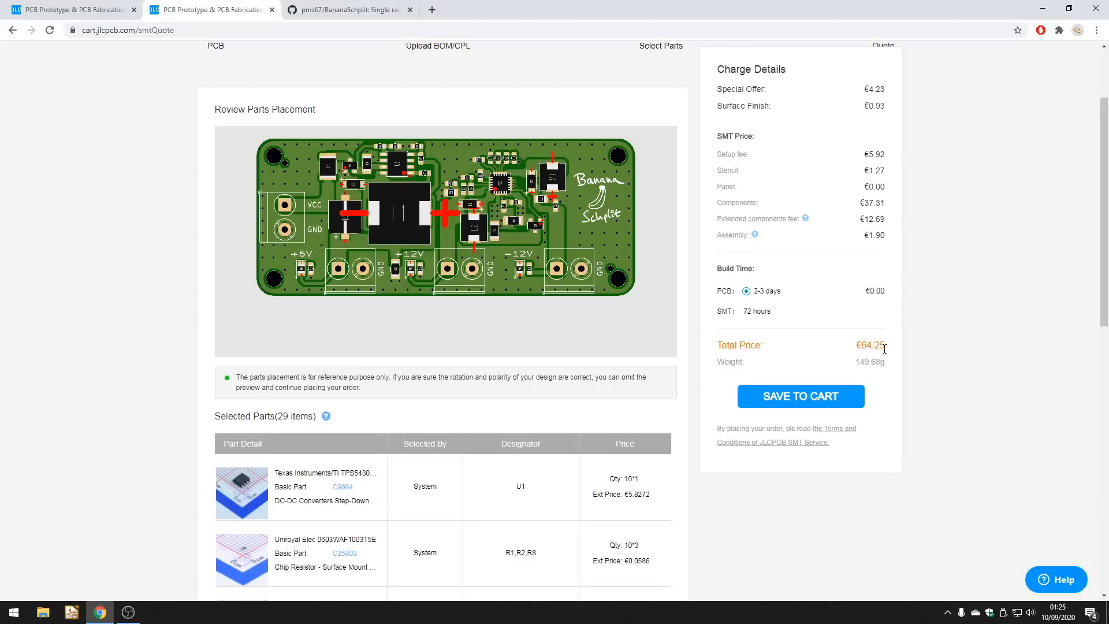
left_click_drag(421, 236, 435, 259)
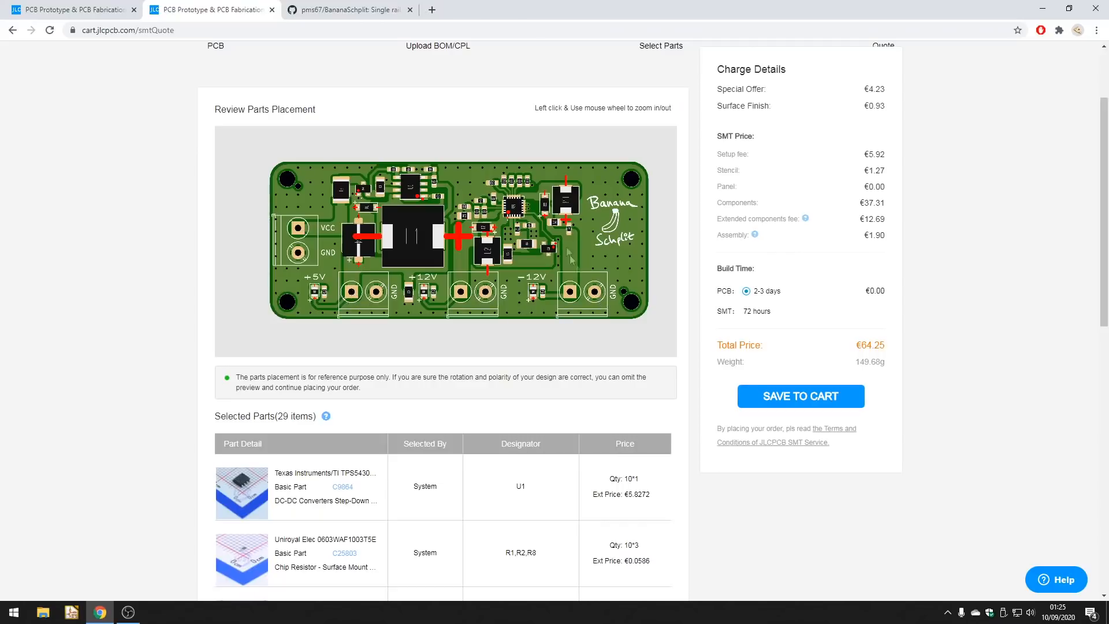
scroll(566, 198, "up", 3)
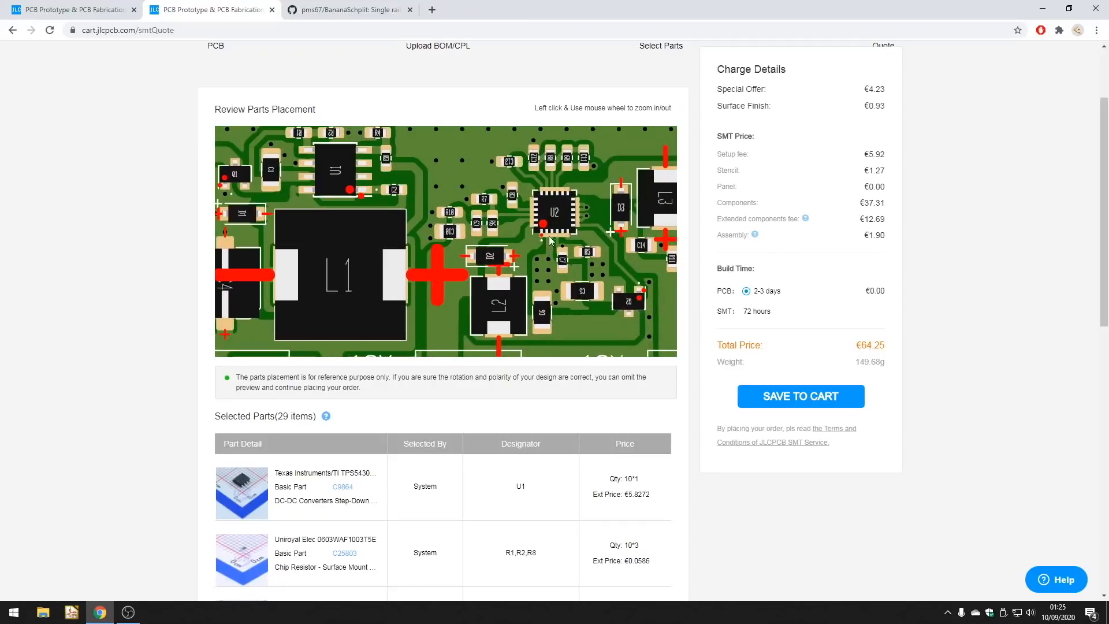
scroll(551, 239, "down", 4)
scroll(775, 313, "up", 3)
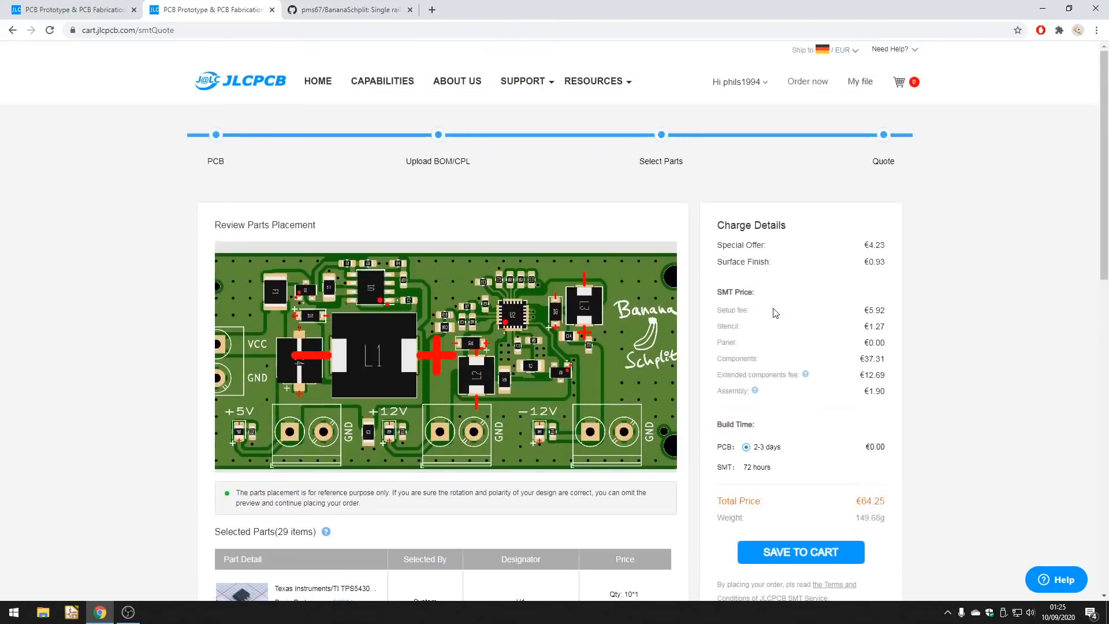
left_click(814, 553)
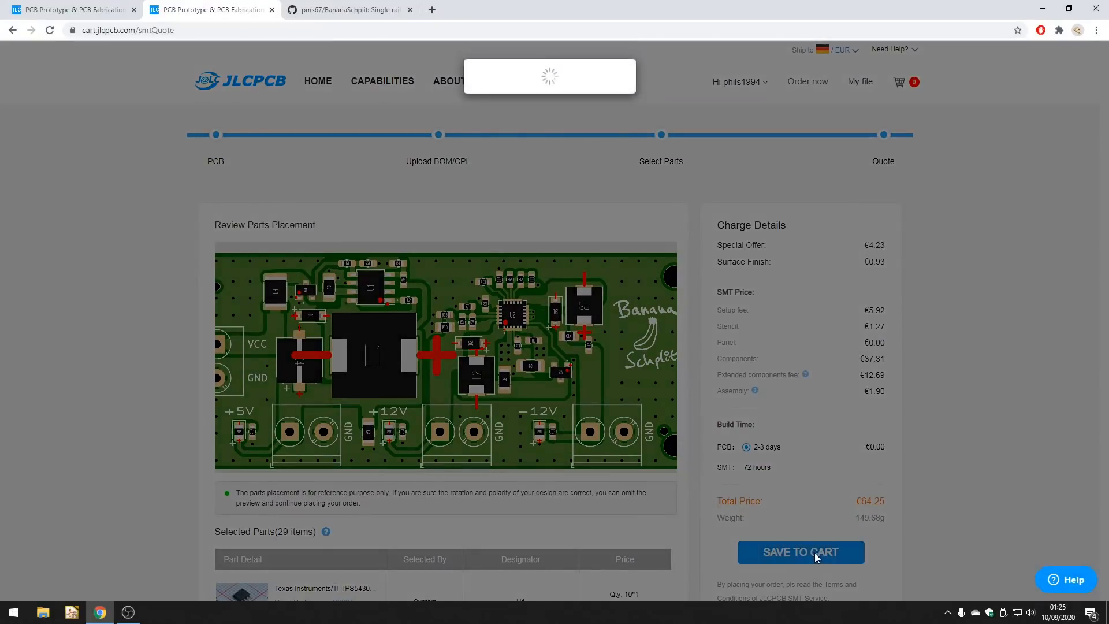
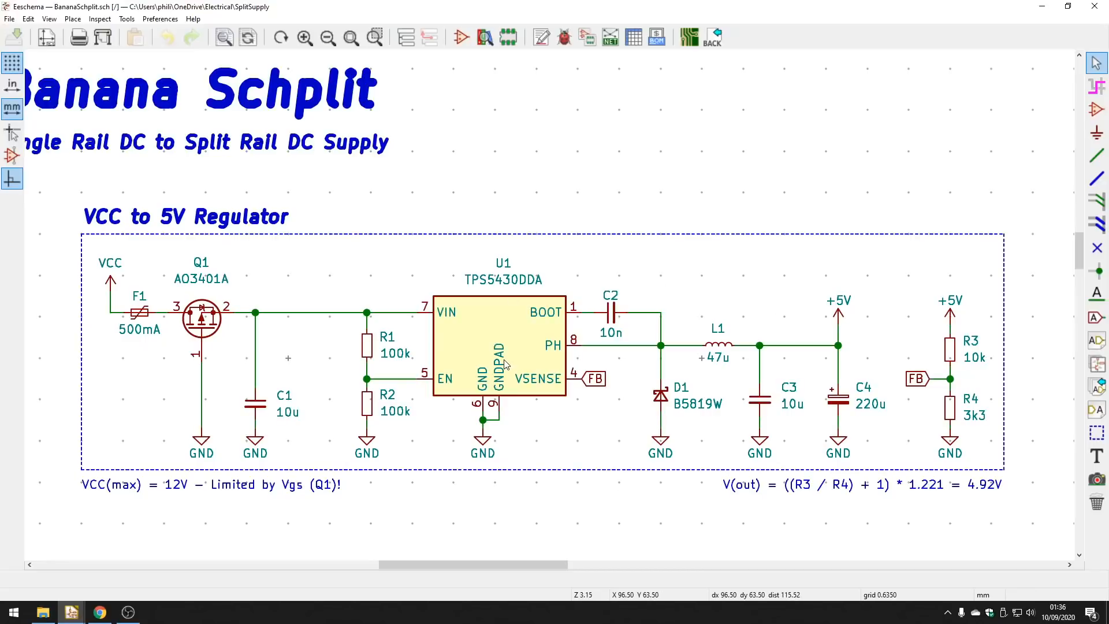
Consult the TPS5430 datasheet's 12-V Input to 5.0-V Output circuit in Chrome and compare it with the VCC to 5V Regulator in Eeschema.
left_click(101, 610)
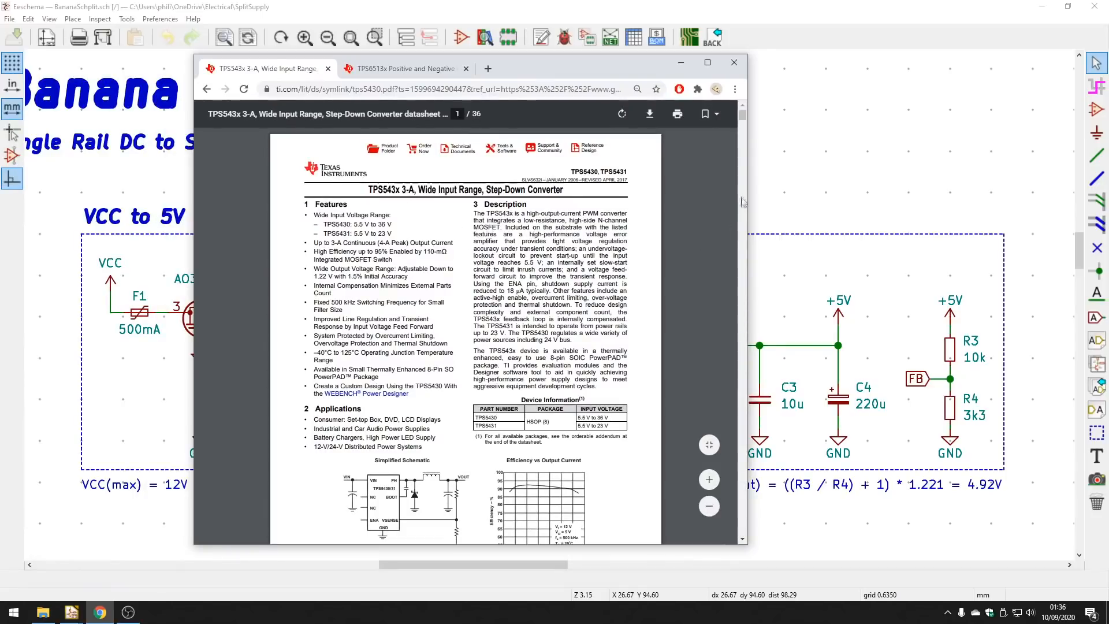
left_click_drag(742, 119, 729, 274)
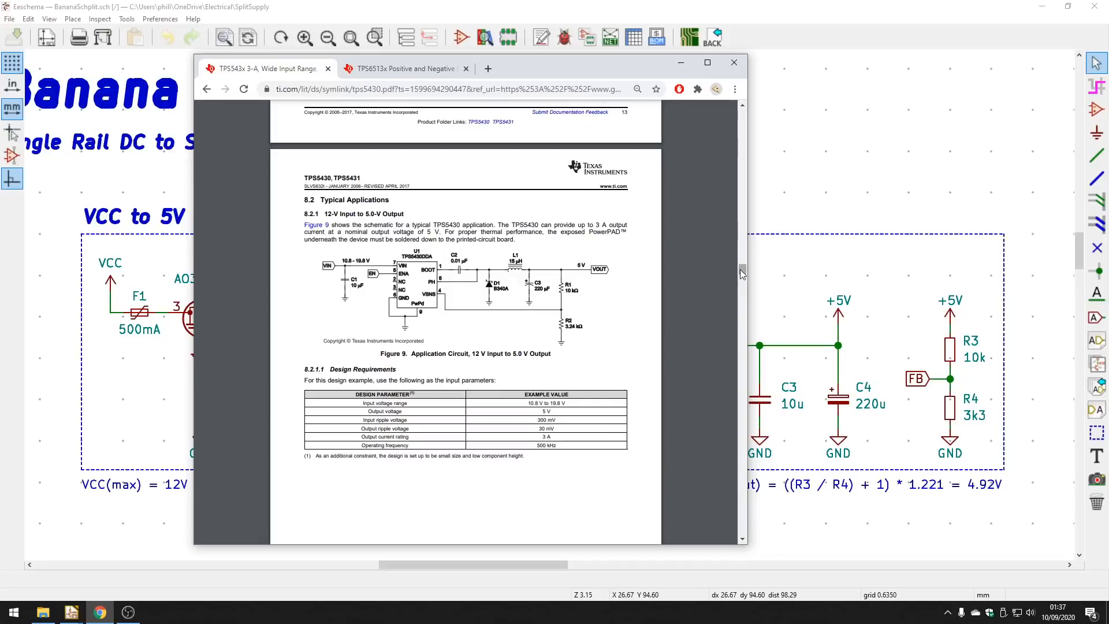
left_click(785, 292)
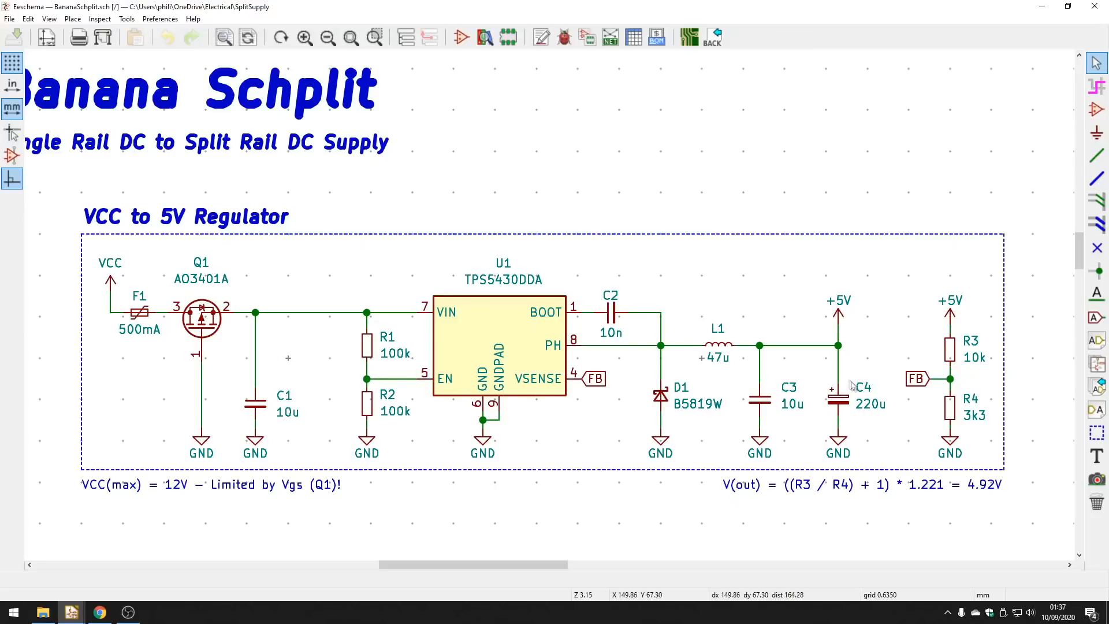
middle_click_drag(863, 468, 863, 464)
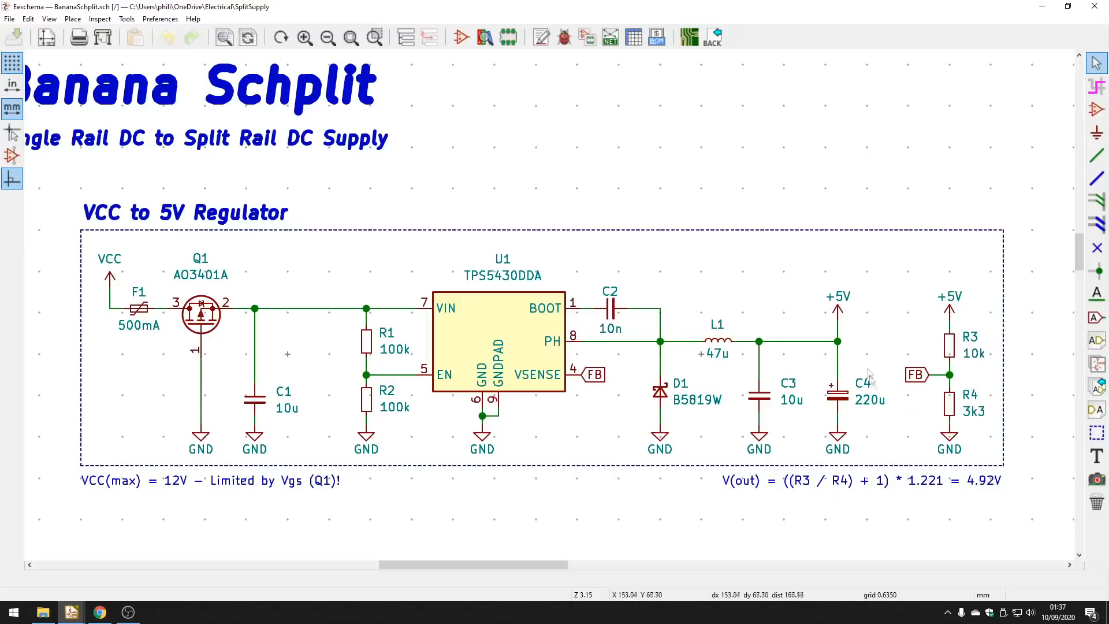
middle_click_drag(913, 382, 911, 379)
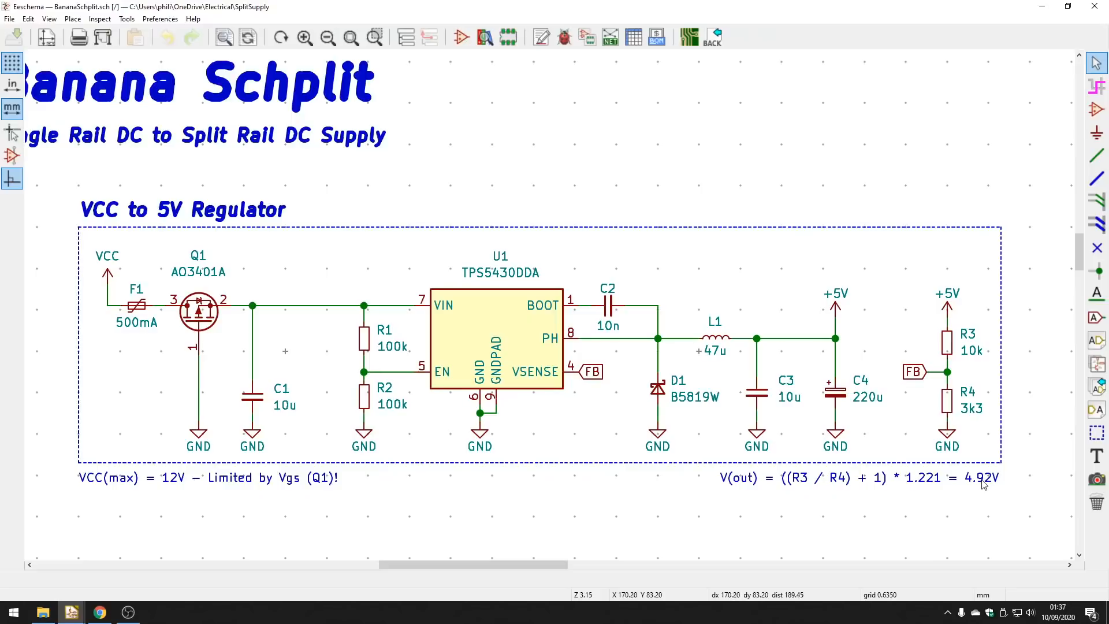
middle_click_drag(850, 481, 854, 482)
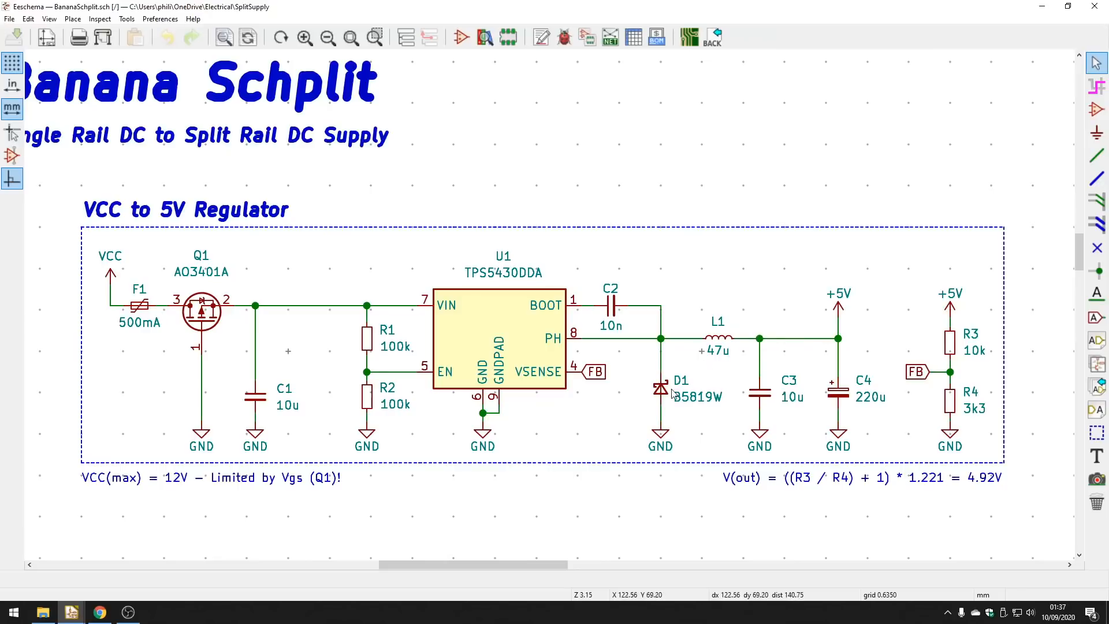
Examine the 5V to +12V / -12V Regulator schematic against the typical application schematic in the TPS6513x datasheet in Chrome.
scroll(672, 392, "down", 4)
middle_click_drag(613, 303, 608, 286)
middle_click_drag(508, 318, 497, 248)
scroll(552, 309, "up", 3)
middle_click_drag(549, 305, 530, 267)
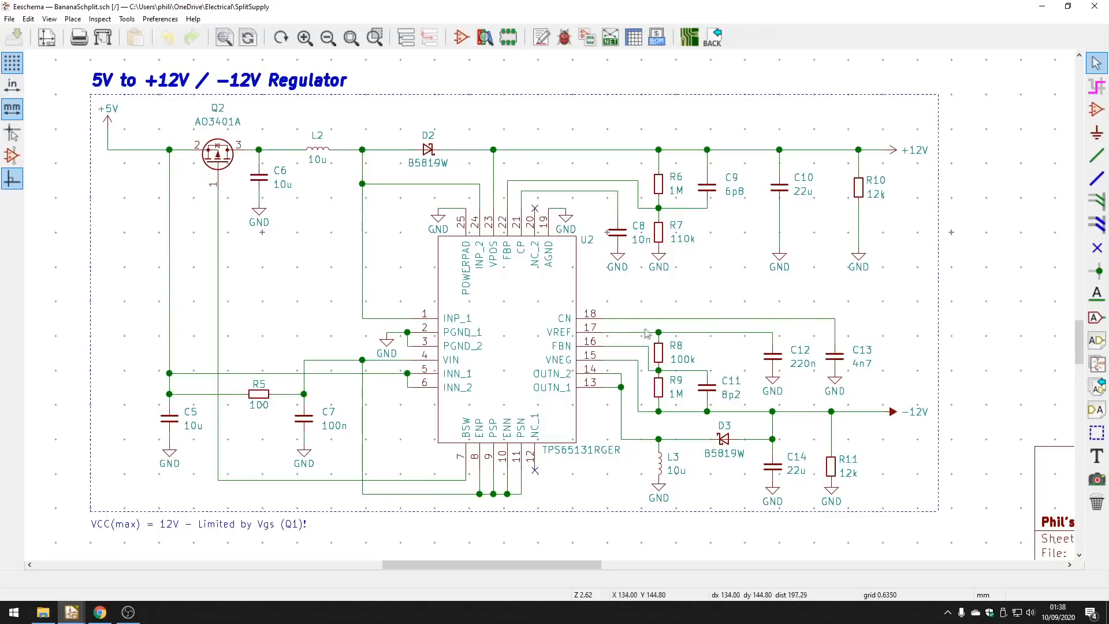
left_click(99, 612)
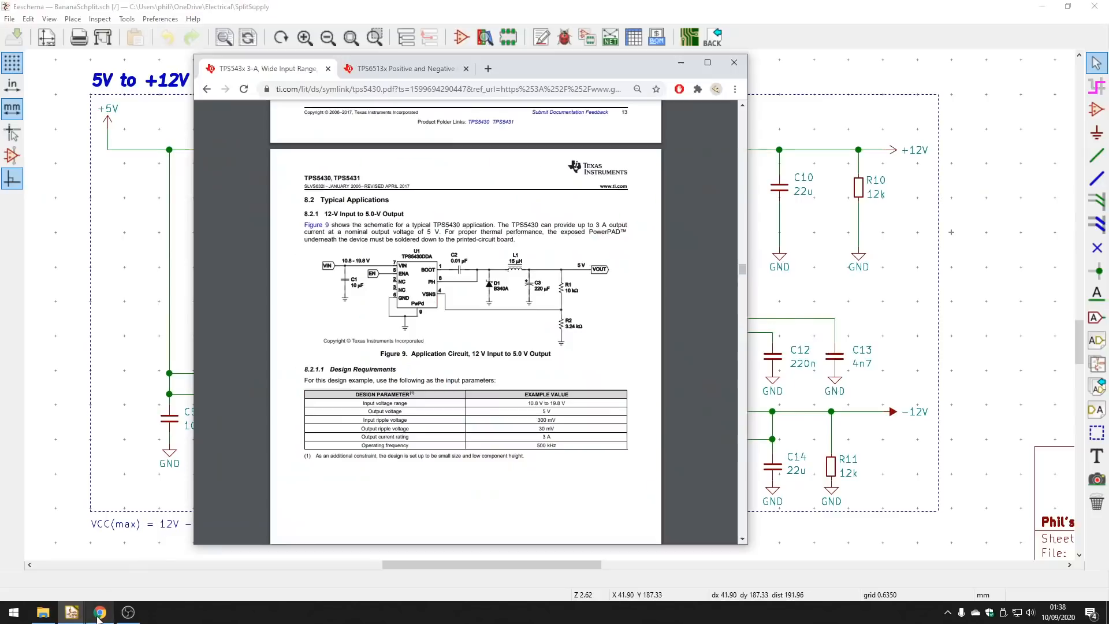
left_click(408, 70)
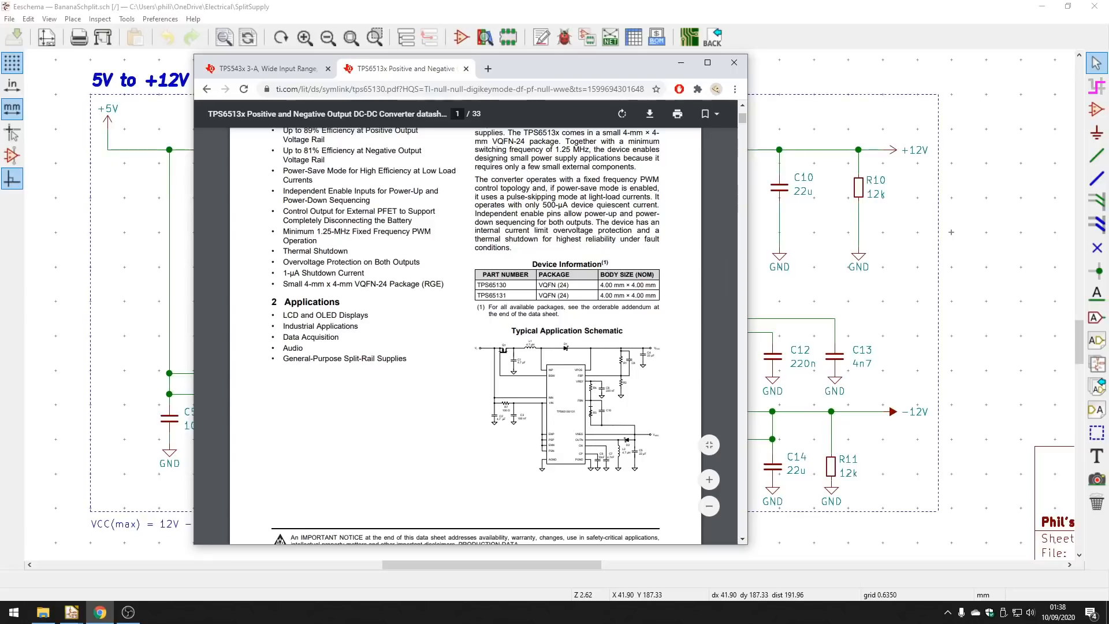
left_click(792, 296)
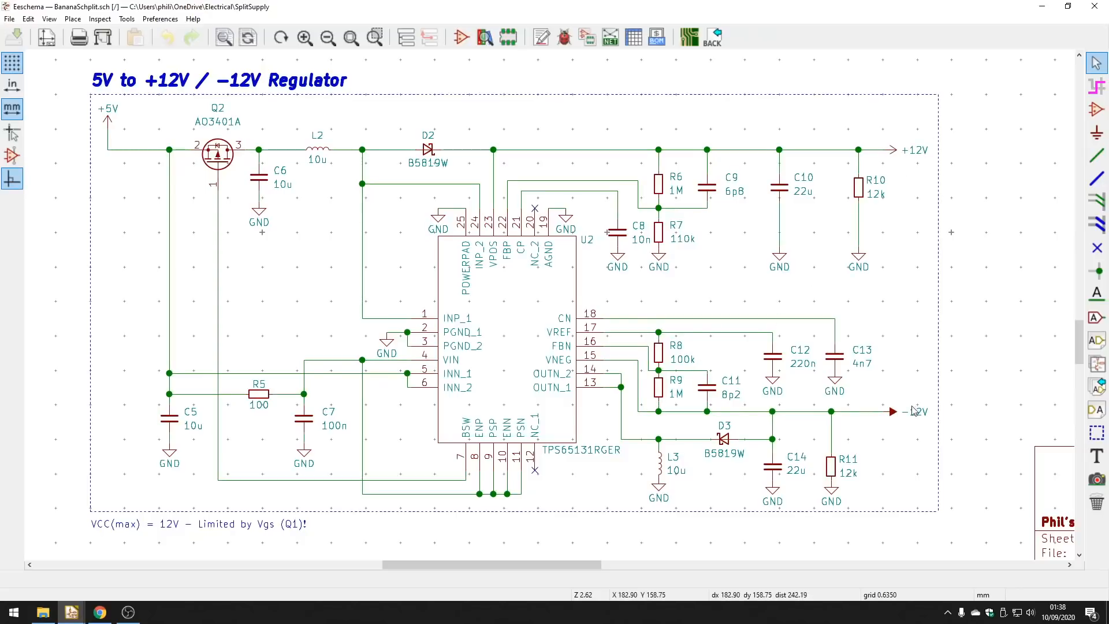
Look over the complete Banana Schplit schematic sheet, covering both regulators, the terminals, LEDs and power calculations.
scroll(516, 246, "down", 4)
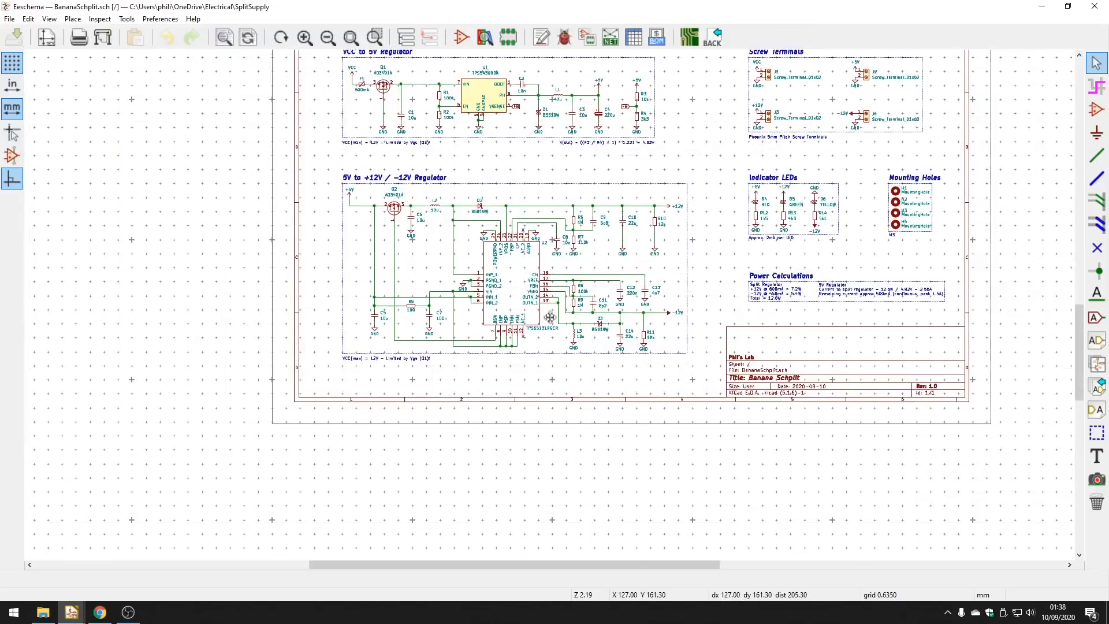
middle_click_drag(548, 263, 525, 335)
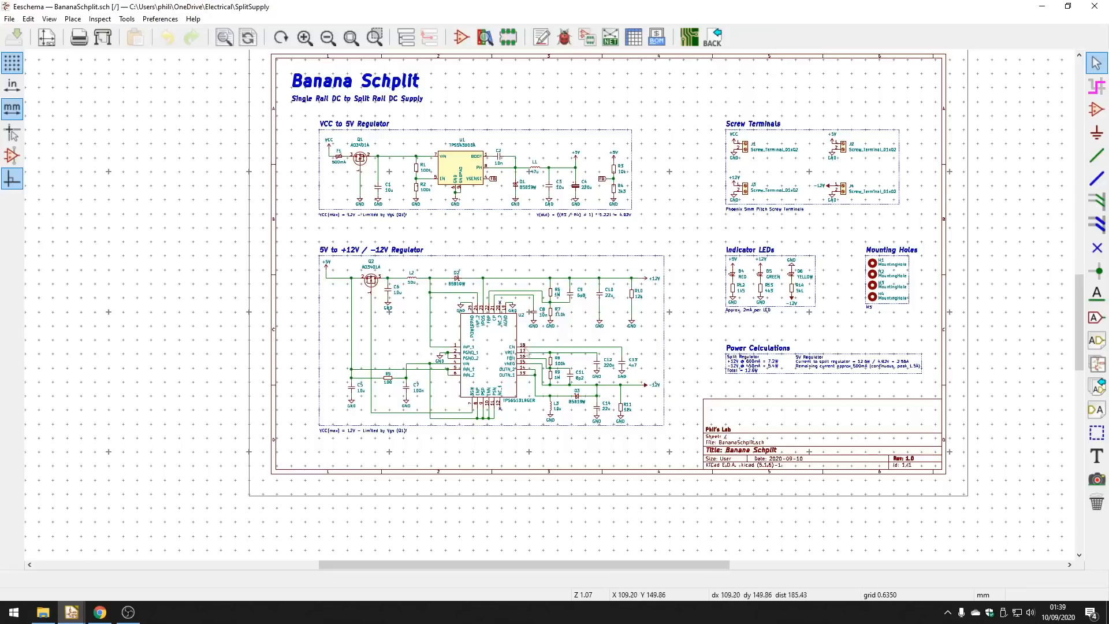
middle_click_drag(528, 335, 483, 337)
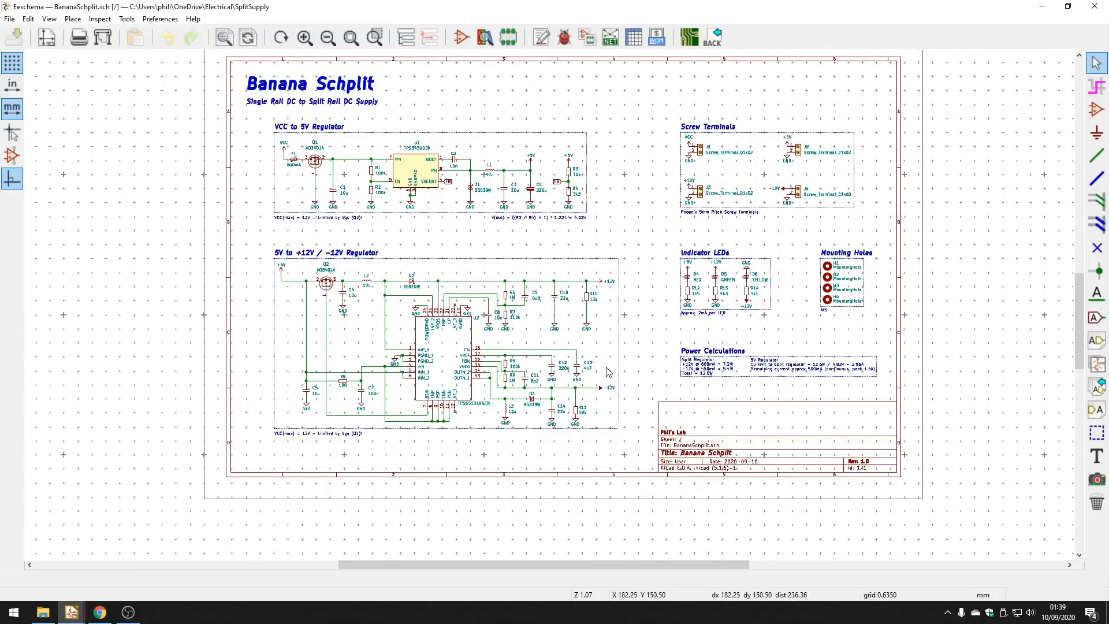
middle_click_drag(617, 338, 608, 343)
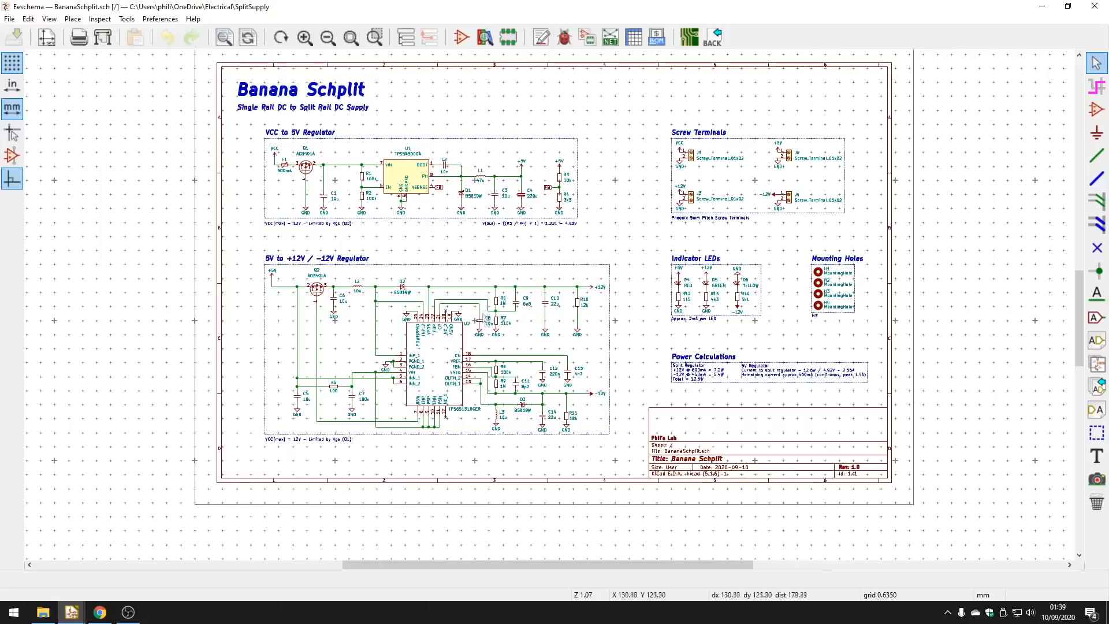
middle_click_drag(500, 315, 493, 320)
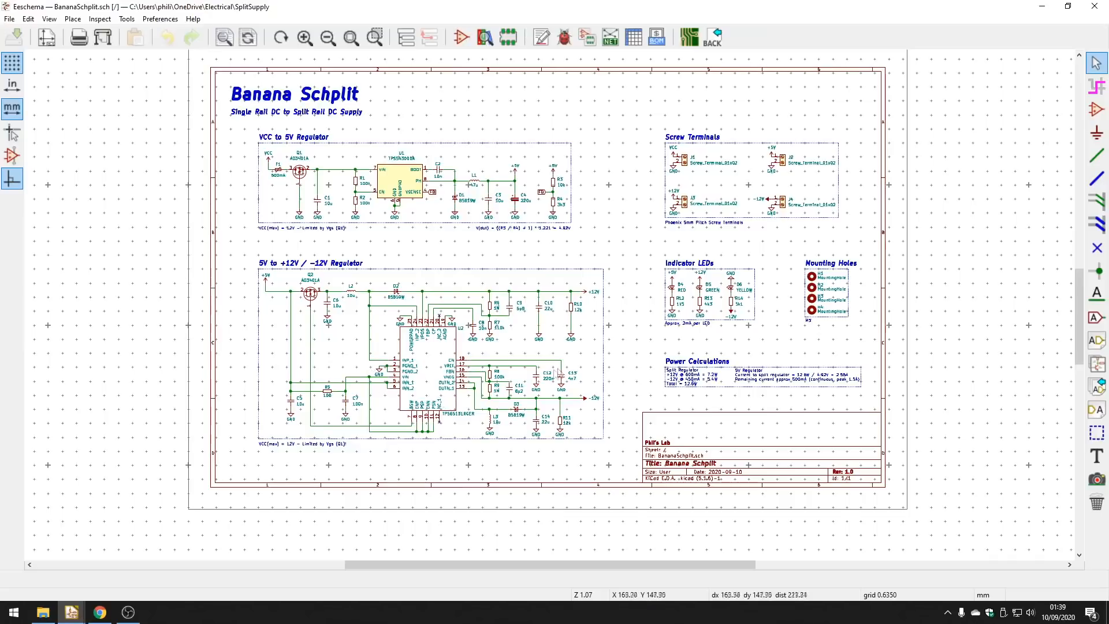
middle_click_drag(559, 366, 528, 392)
middle_click_drag(504, 346, 497, 345)
scroll(498, 344, "up", 1)
middle_click_drag(551, 310, 517, 351)
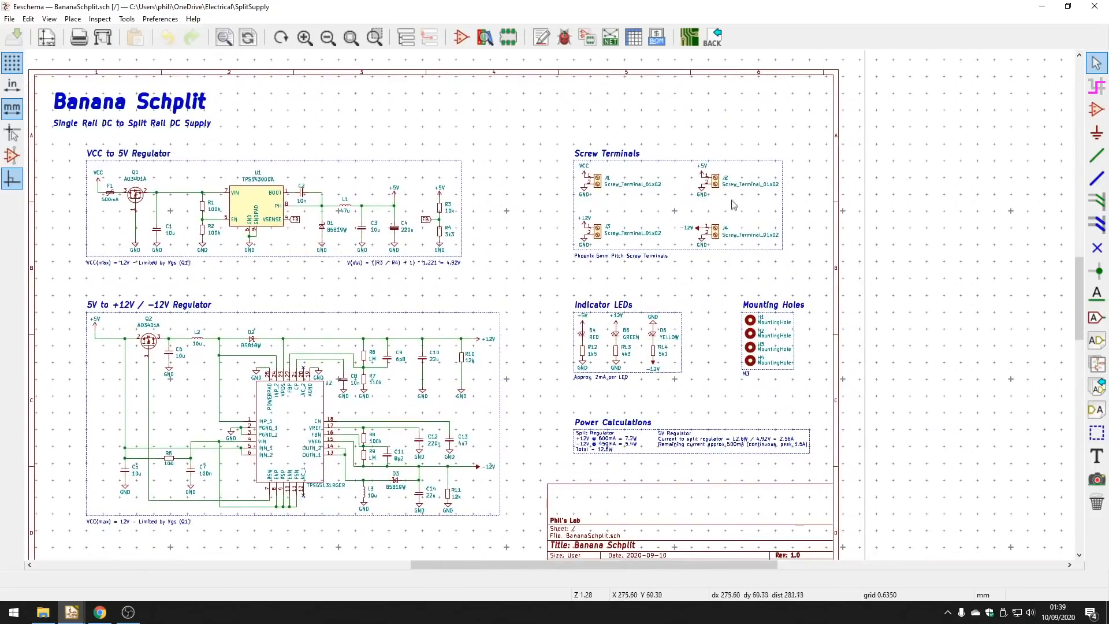
Examine the Screw Terminals section with connectors J1 to J4 and its pitch note up close.
scroll(731, 203, "up", 4)
middle_click_drag(548, 306, 566, 301)
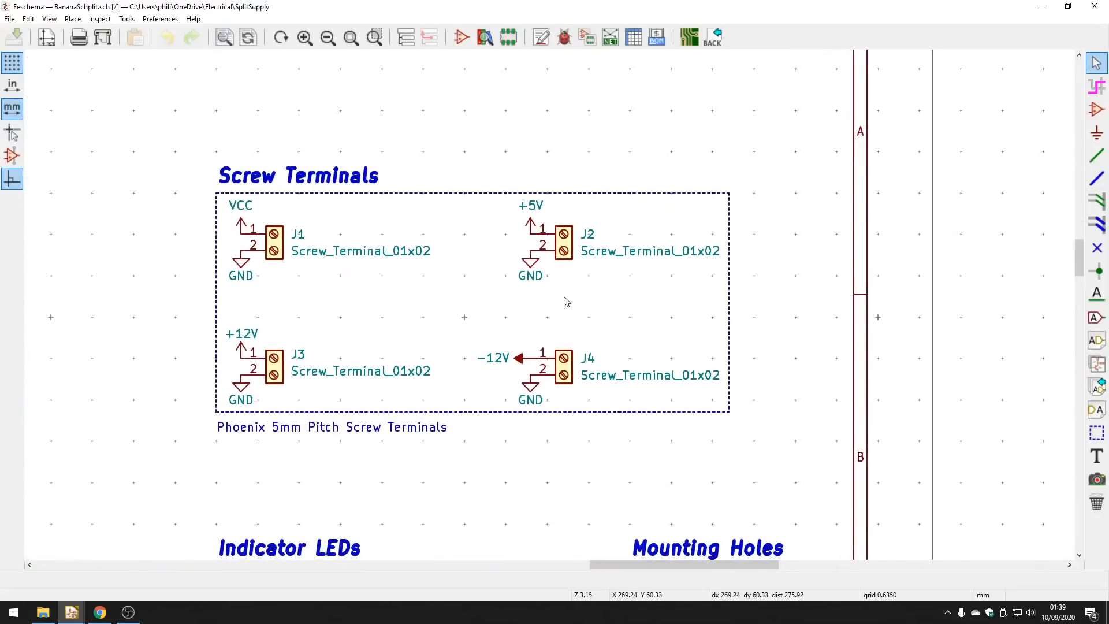
middle_click_drag(399, 306, 406, 306)
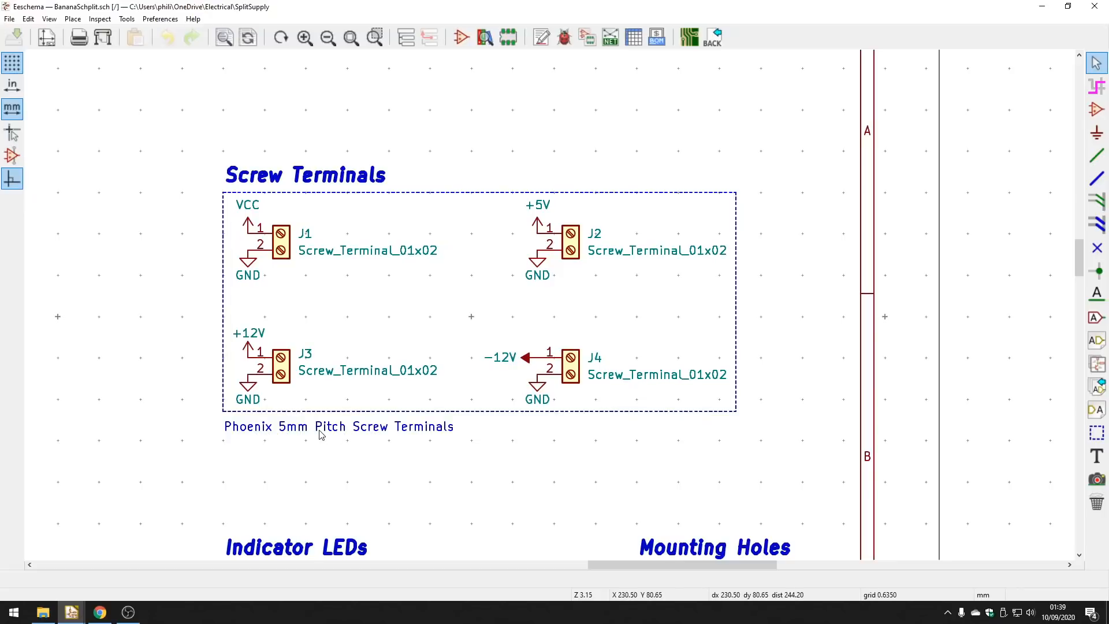
Examine the Indicator LEDs and Mounting Holes sections of the schematic and return to the sheet overview.
middle_click_drag(415, 514, 453, 248)
middle_click_drag(448, 391, 457, 373)
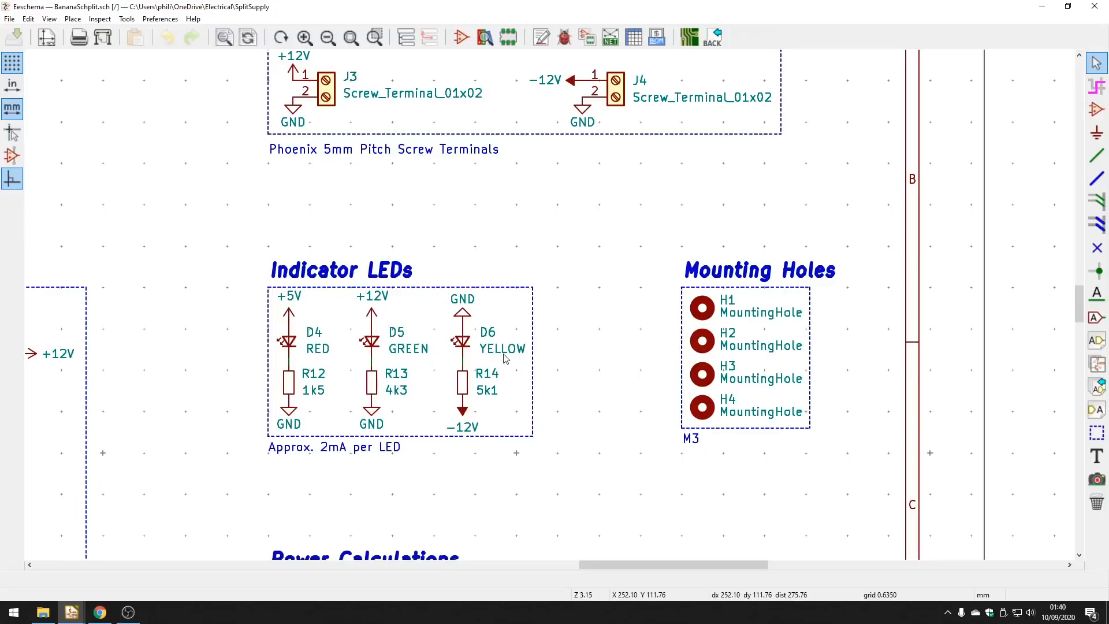
middle_click_drag(502, 352, 497, 349)
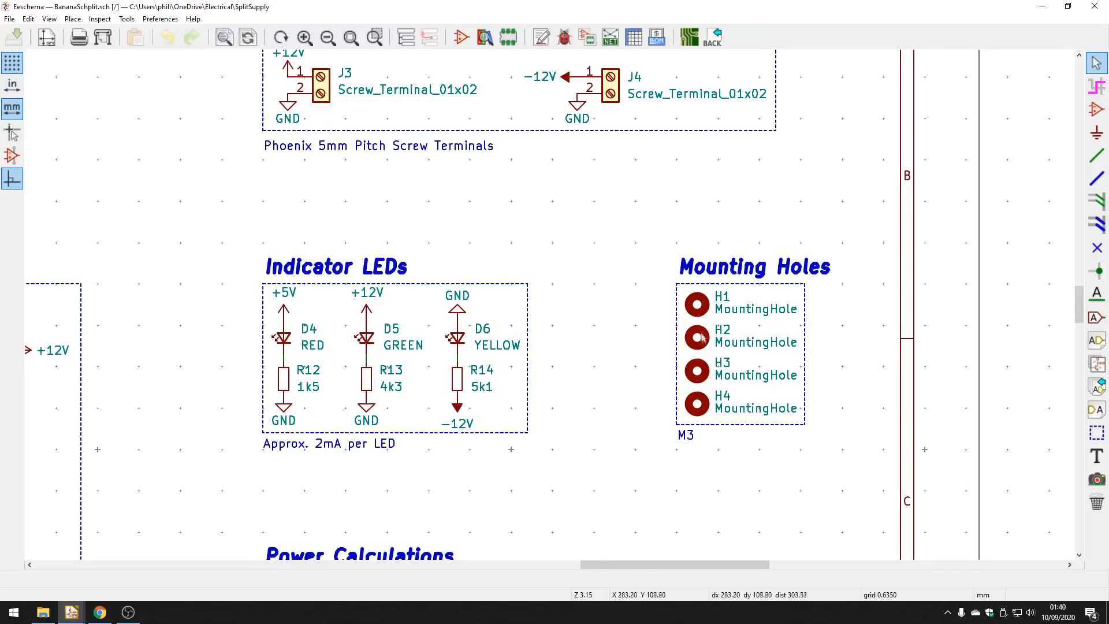
middle_click_drag(559, 428, 571, 359)
scroll(572, 359, "down", 1)
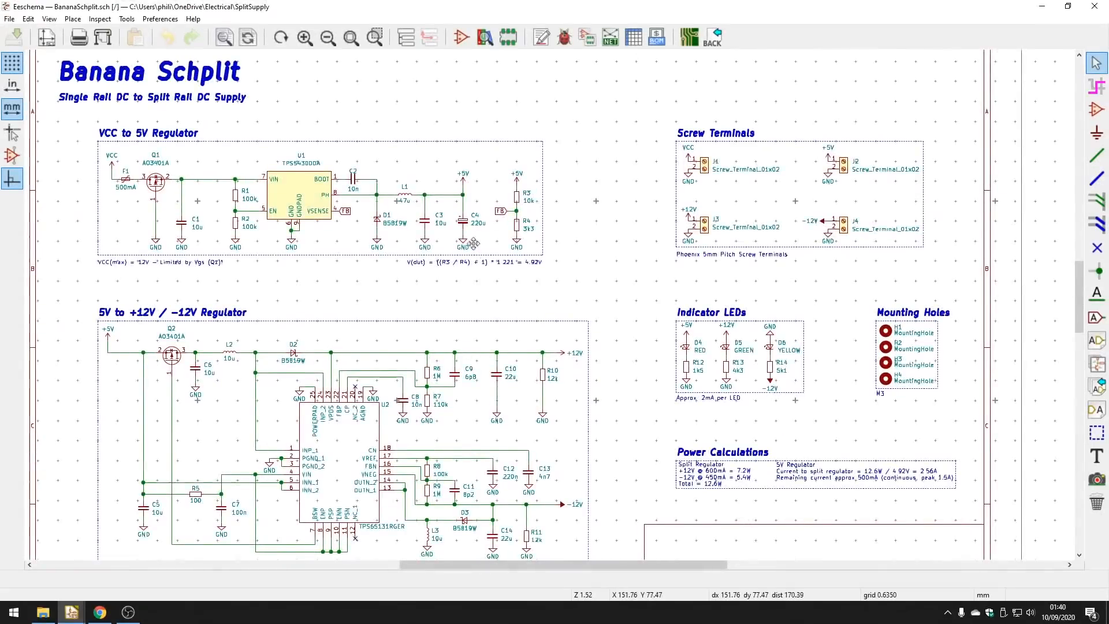
scroll(473, 244, "down", 1)
middle_click_drag(549, 304, 520, 250)
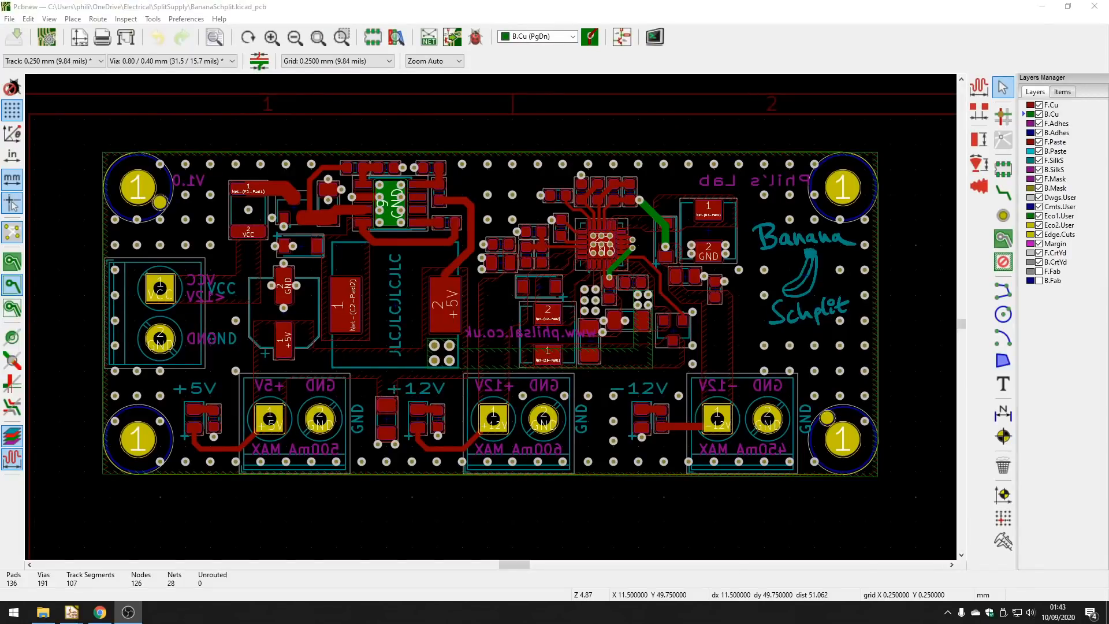
Review the board's F.Cu and B.Cu layers in Pcbnew and compare the layout with the TPS6513x and TPS543x datasheets in Chrome.
left_click(1025, 105)
left_click(1025, 114)
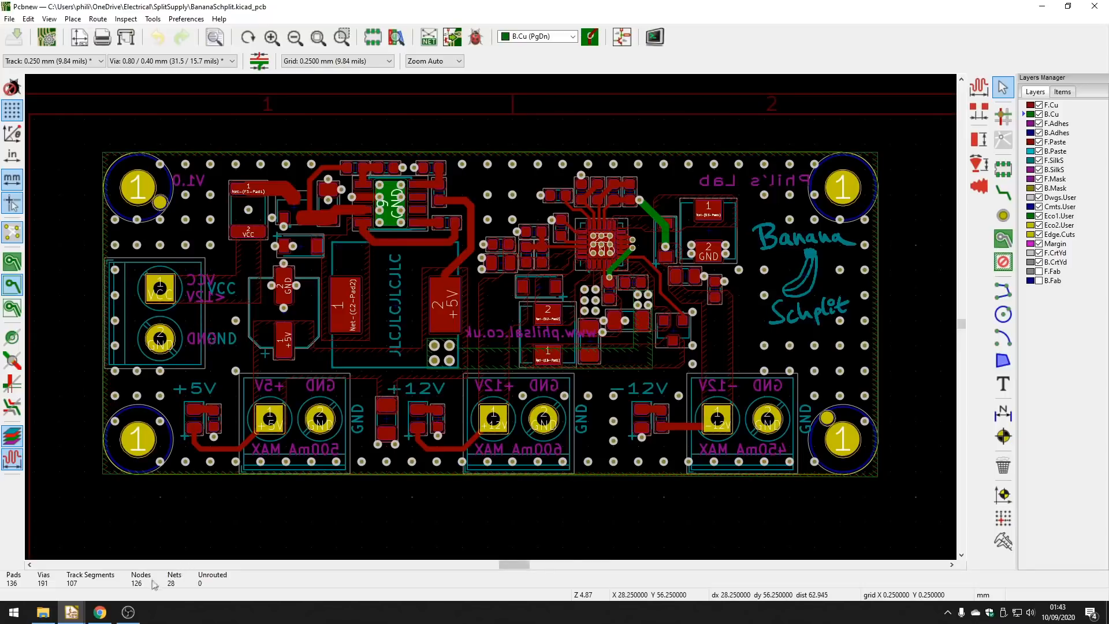
left_click(115, 607)
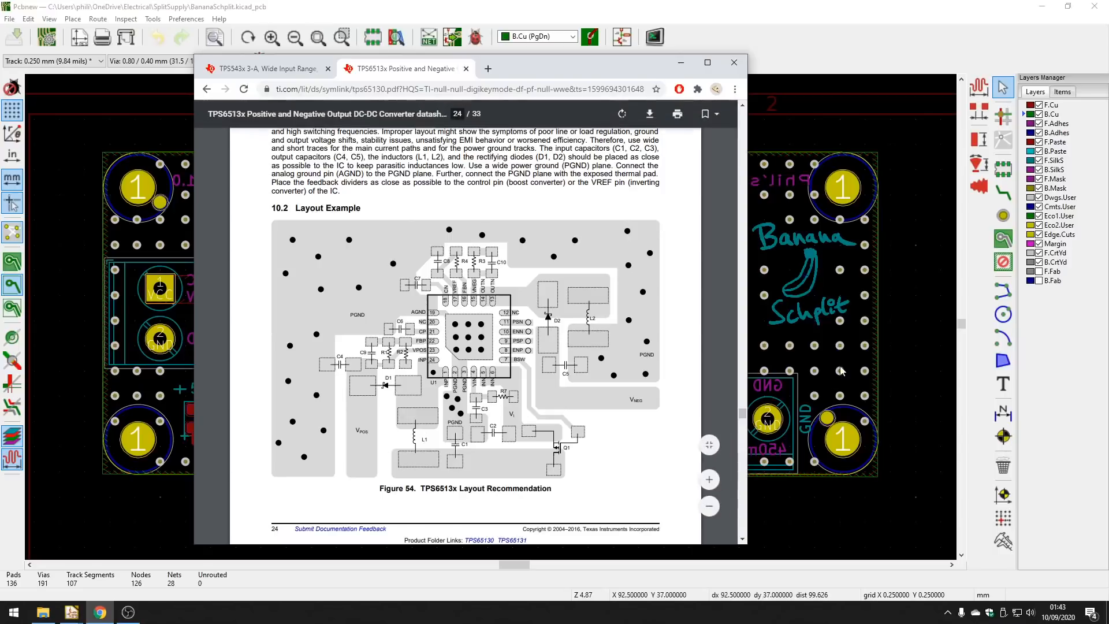
left_click(286, 71)
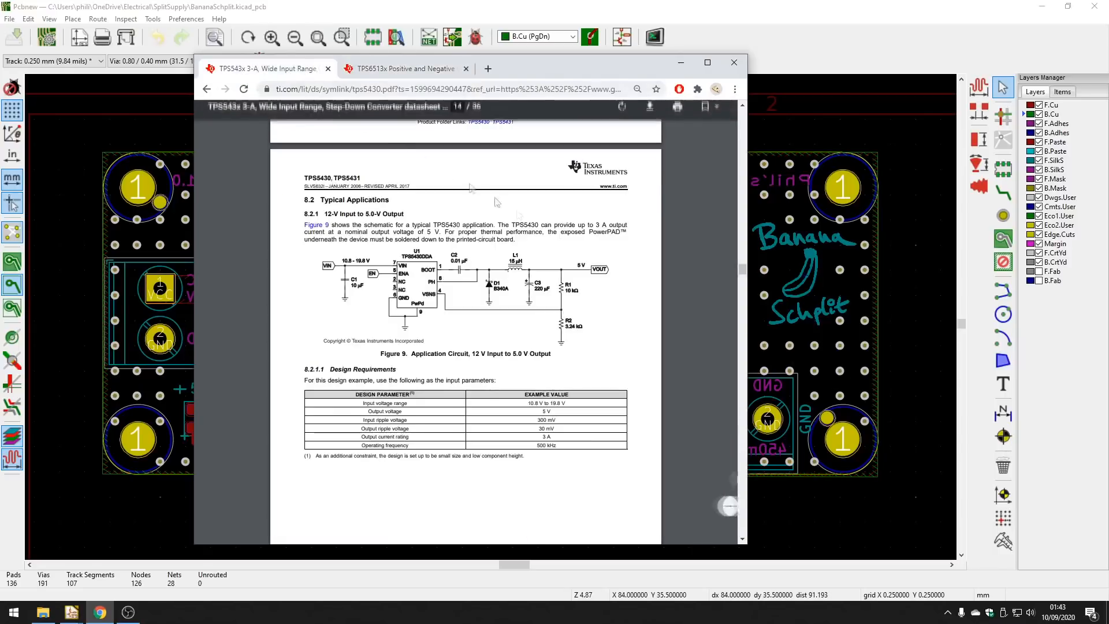
left_click(308, 6)
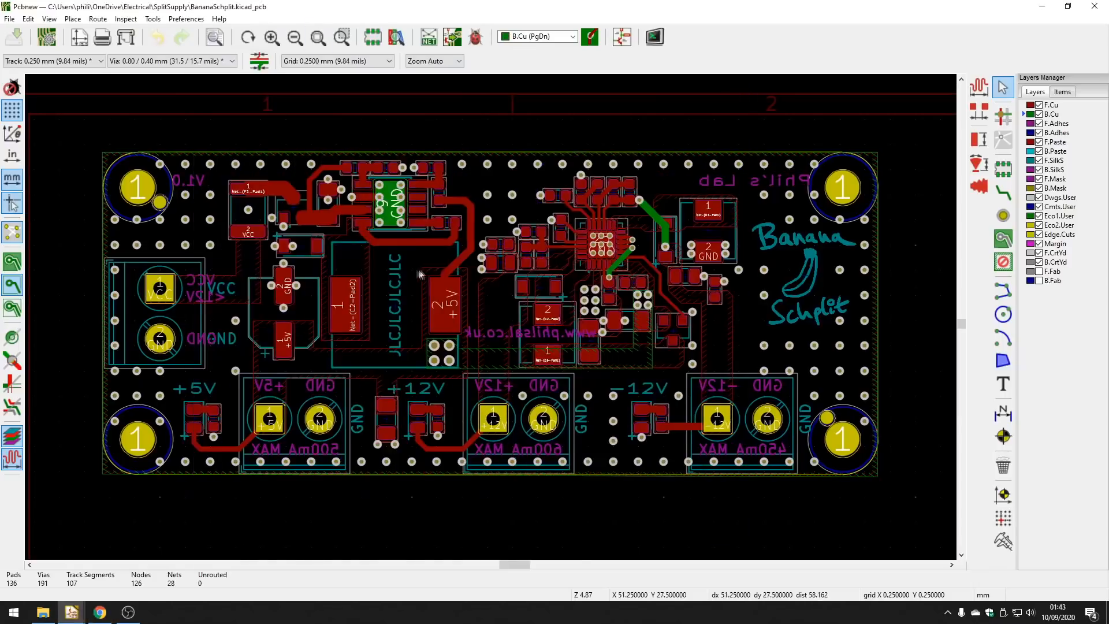
scroll(411, 269, "right", 1)
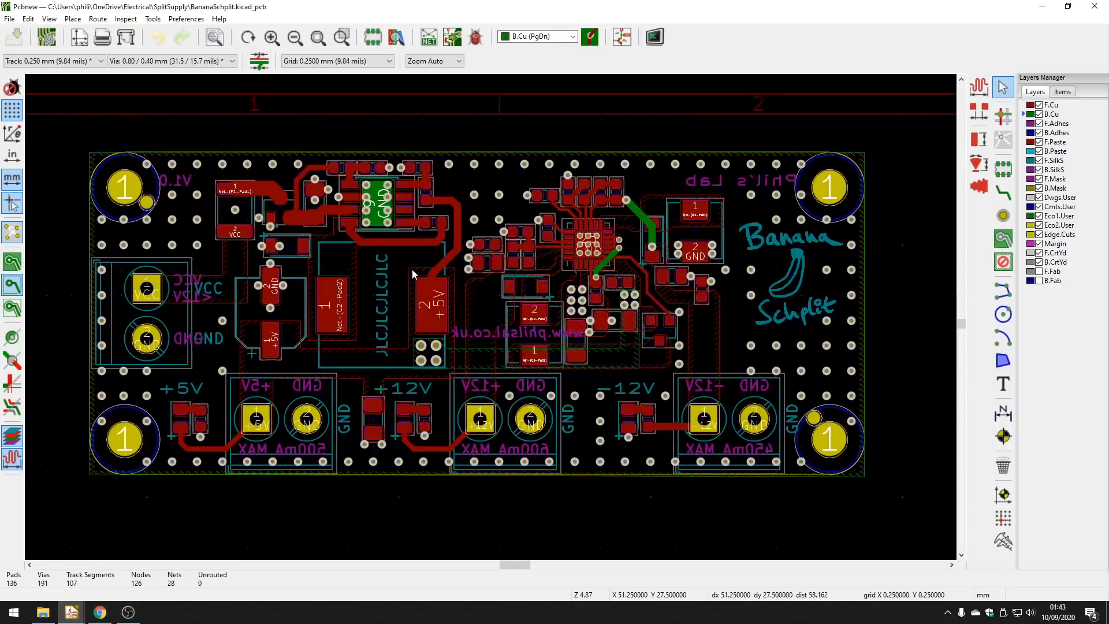
Display the filled copper zones, compare the ground pours on B.Cu and F.Cu, and return to zone outlines only.
middle_click_drag(411, 272, 417, 277)
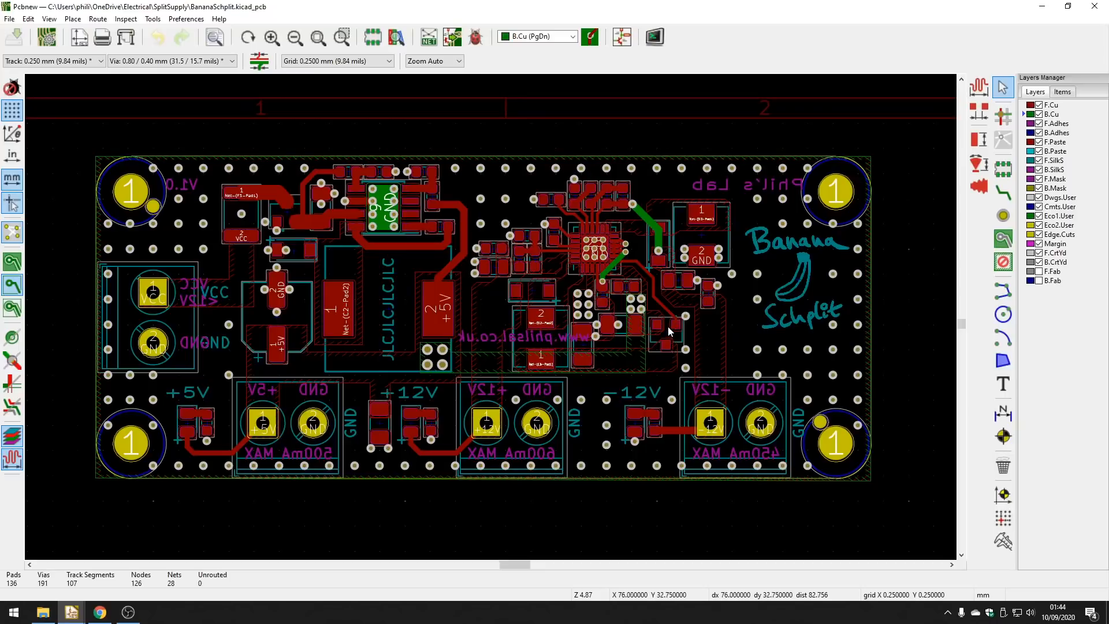
middle_click_drag(667, 324, 670, 328)
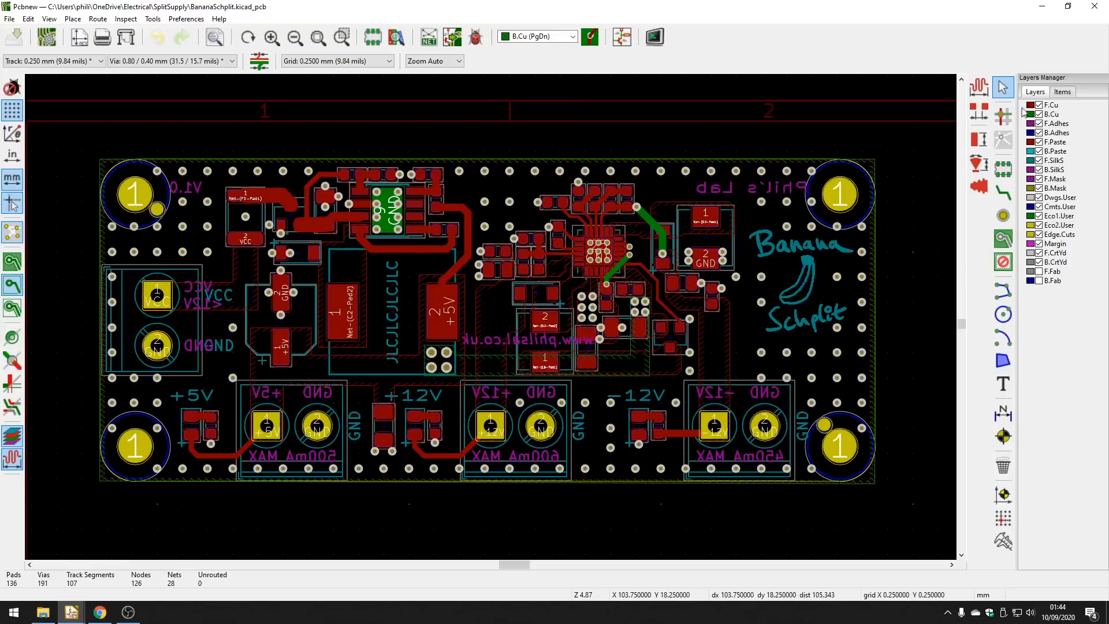
left_click(11, 261)
middle_click_drag(412, 420, 406, 421)
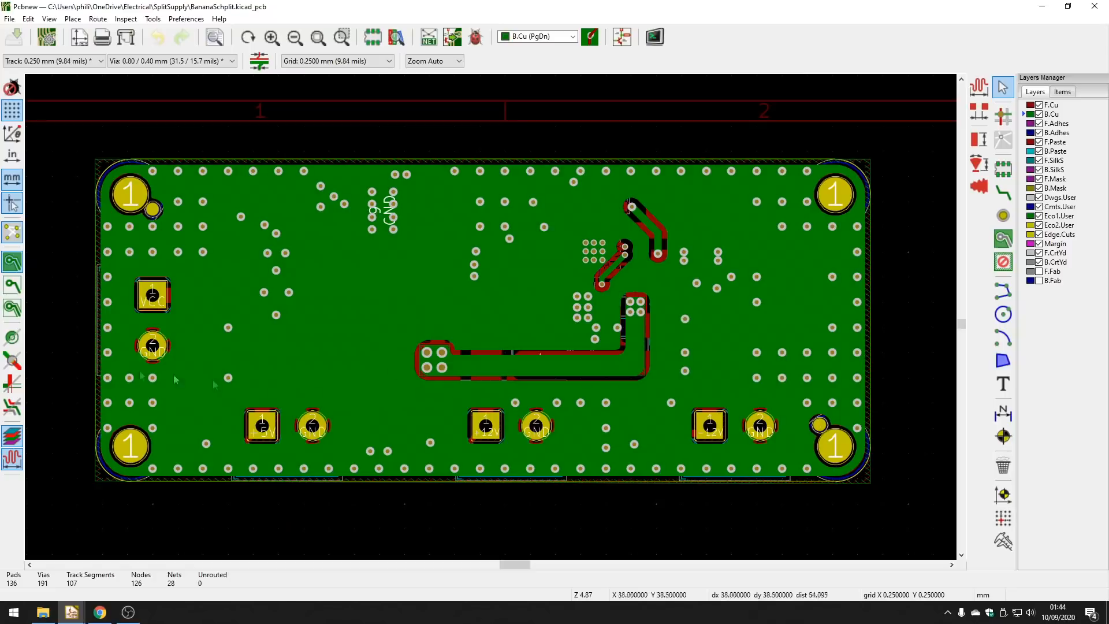
left_click(1031, 106)
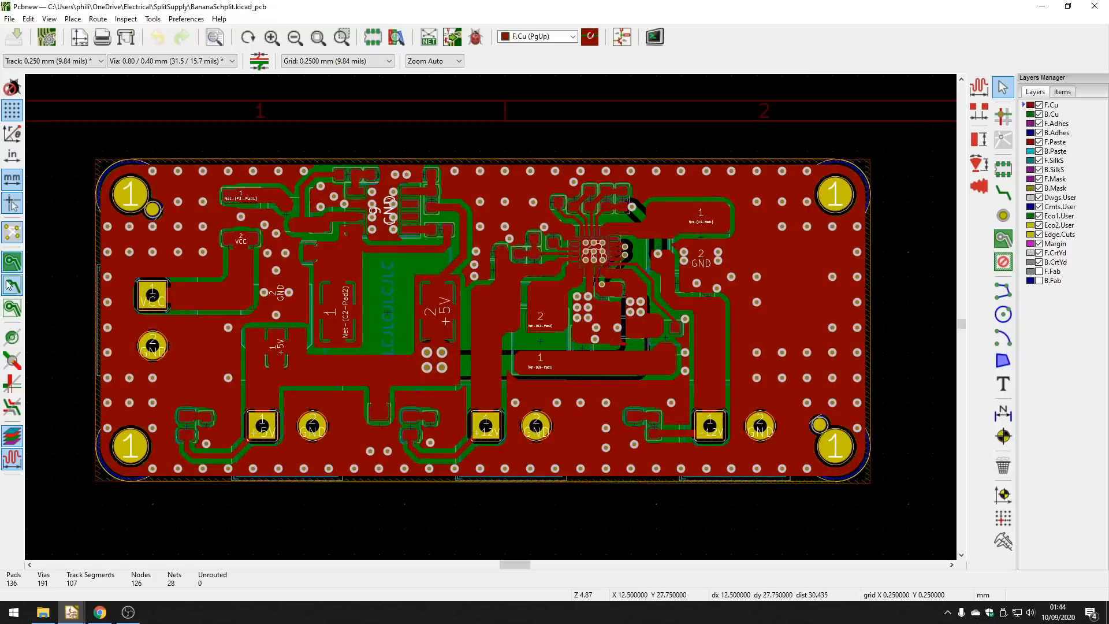
left_click(99, 160)
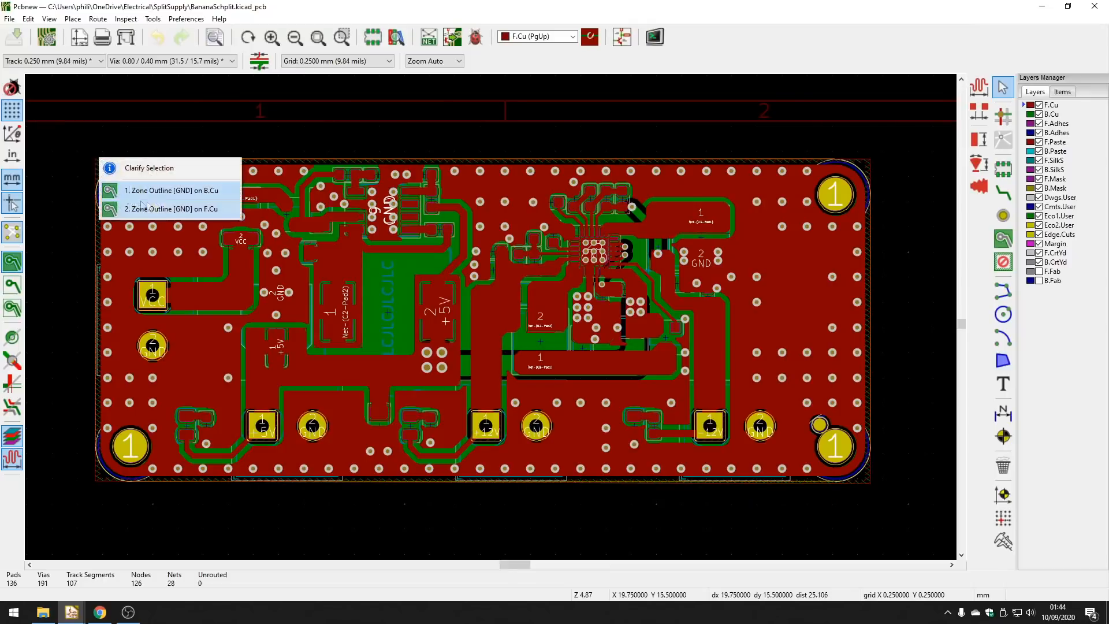
left_click(55, 255)
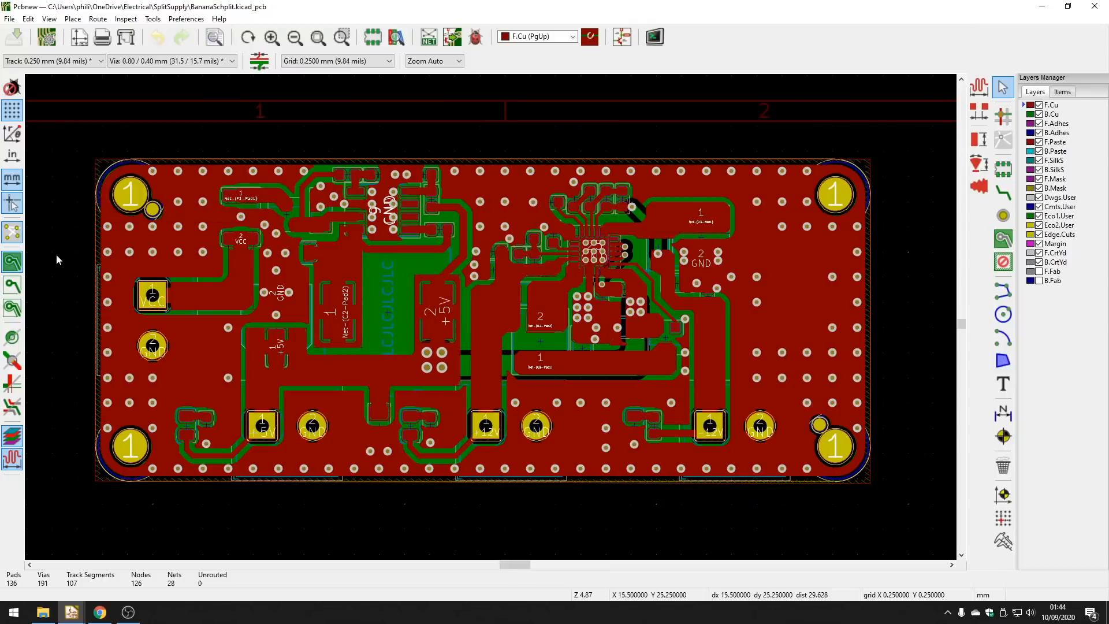
left_click(17, 284)
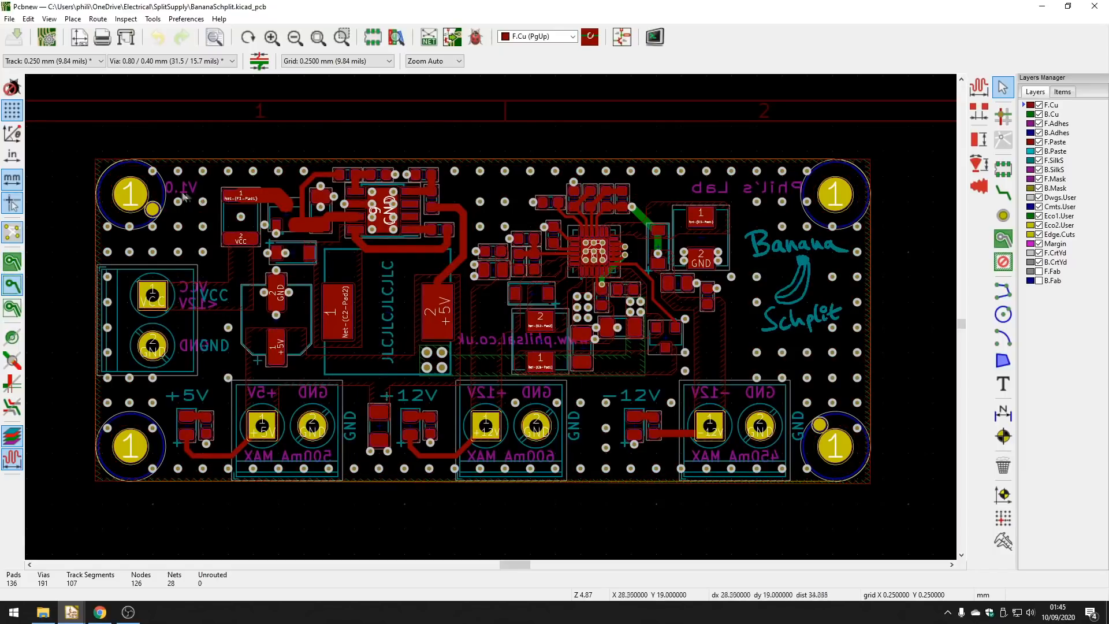
Examine the GND stitching vias near the V1.0 marking, around the input terminal and across the board.
scroll(187, 195, "up", 4)
scroll(490, 314, "up", 1)
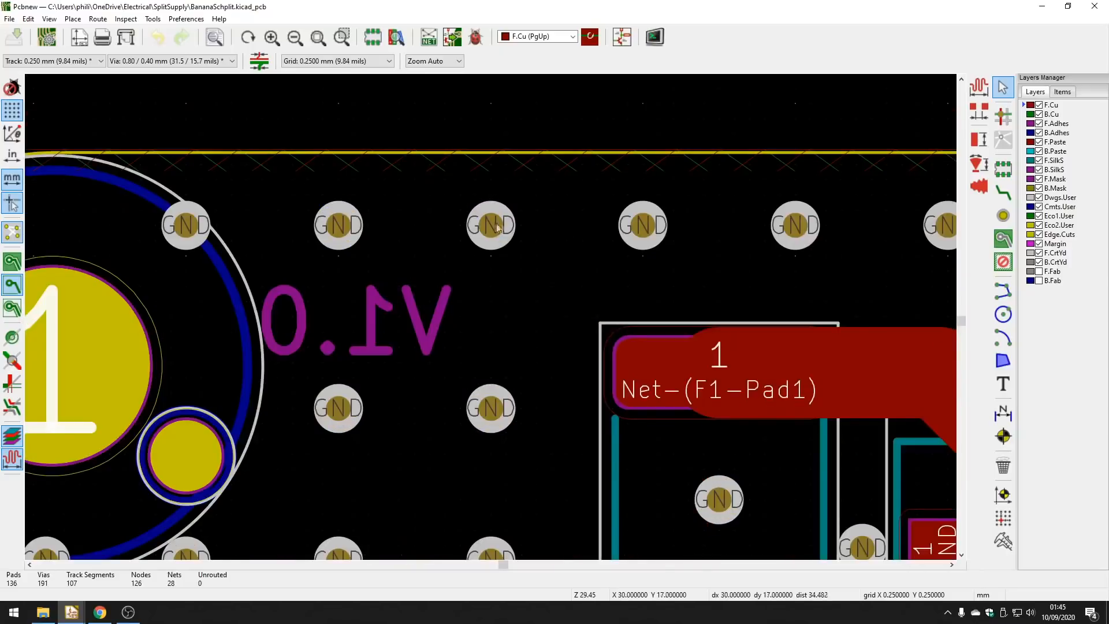
scroll(693, 335, "up", 2)
scroll(505, 322, "down", 3)
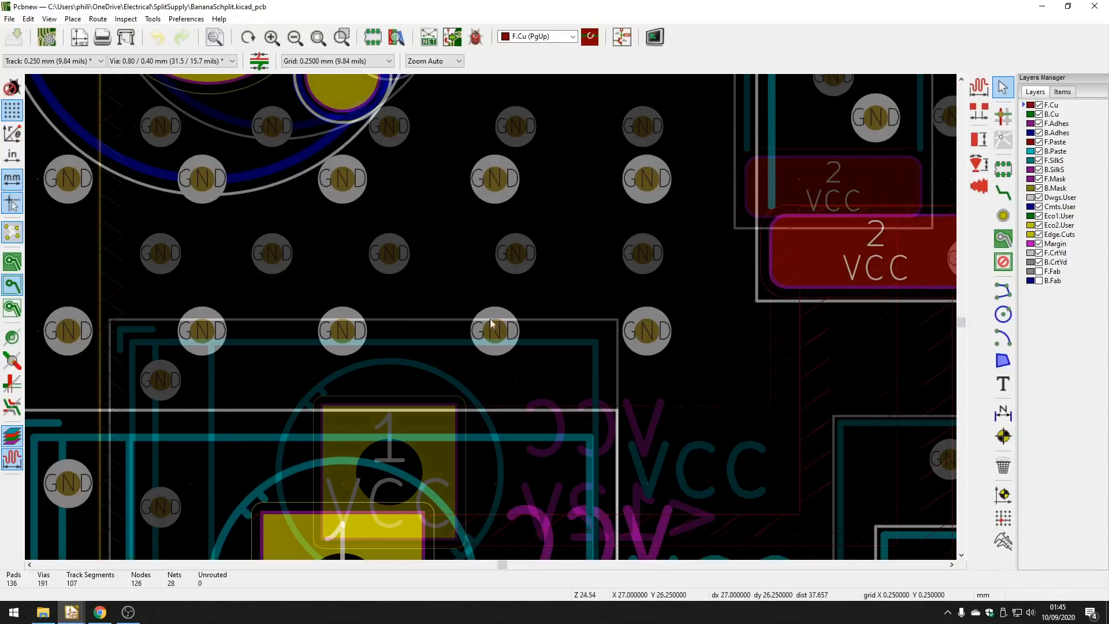
scroll(569, 377, "down", 1)
scroll(570, 377, "down", 3)
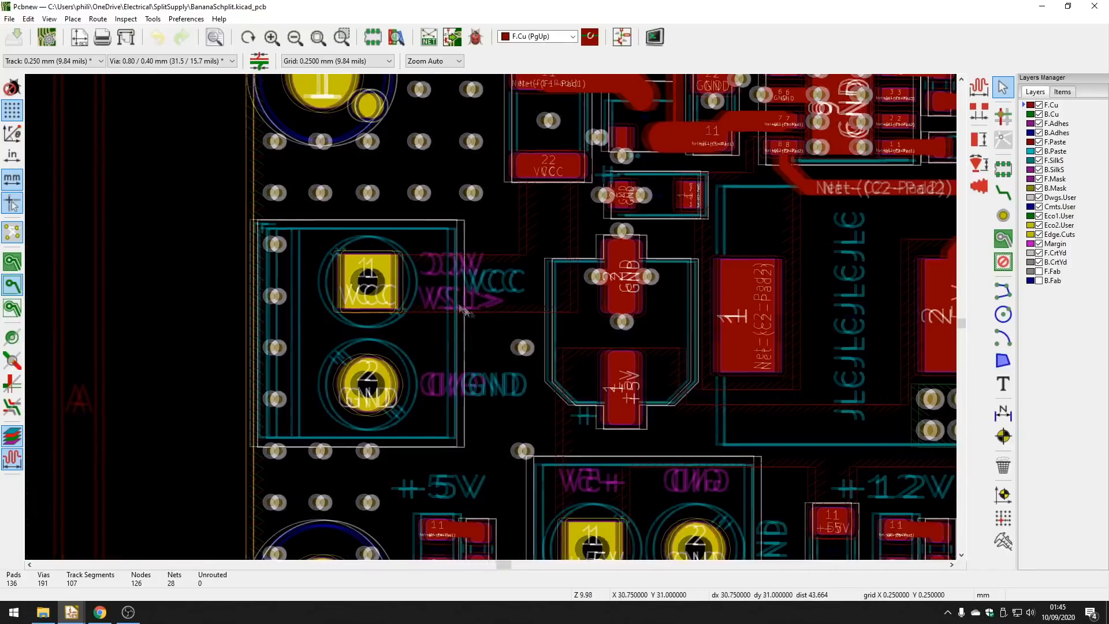
scroll(476, 330, "down", 1)
middle_click_drag(478, 323, 433, 345)
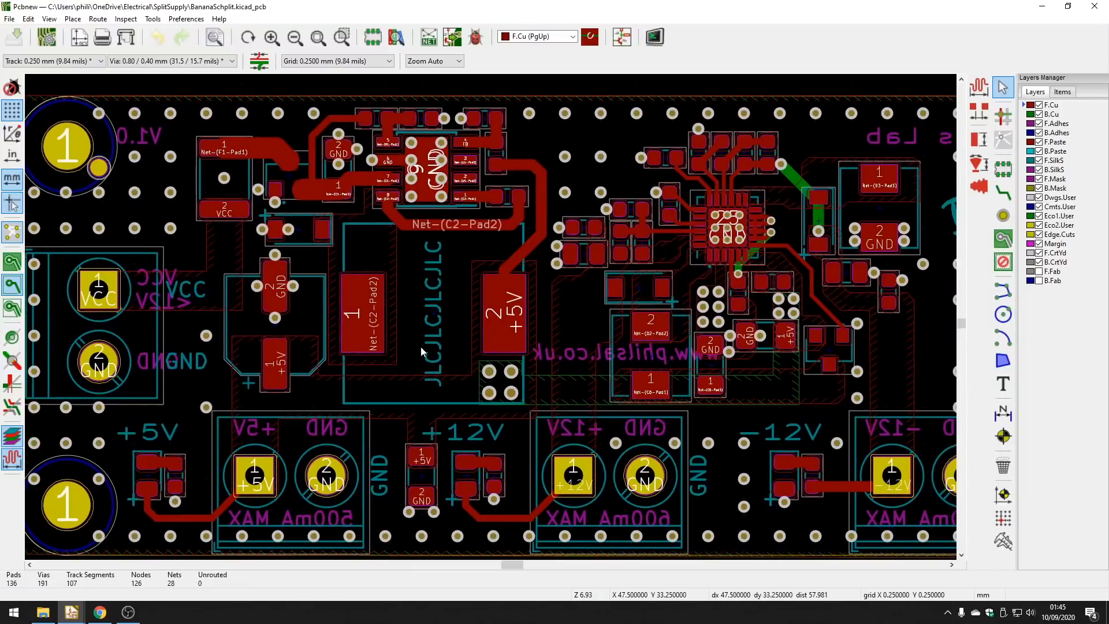
scroll(427, 342, "down", 1)
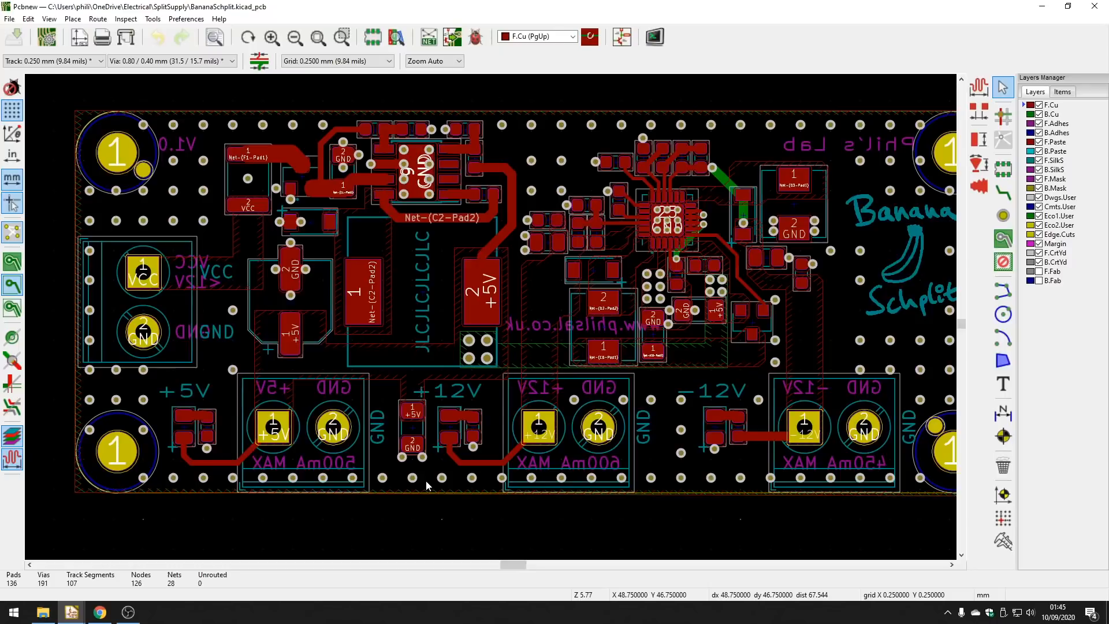
middle_click_drag(528, 353, 493, 362)
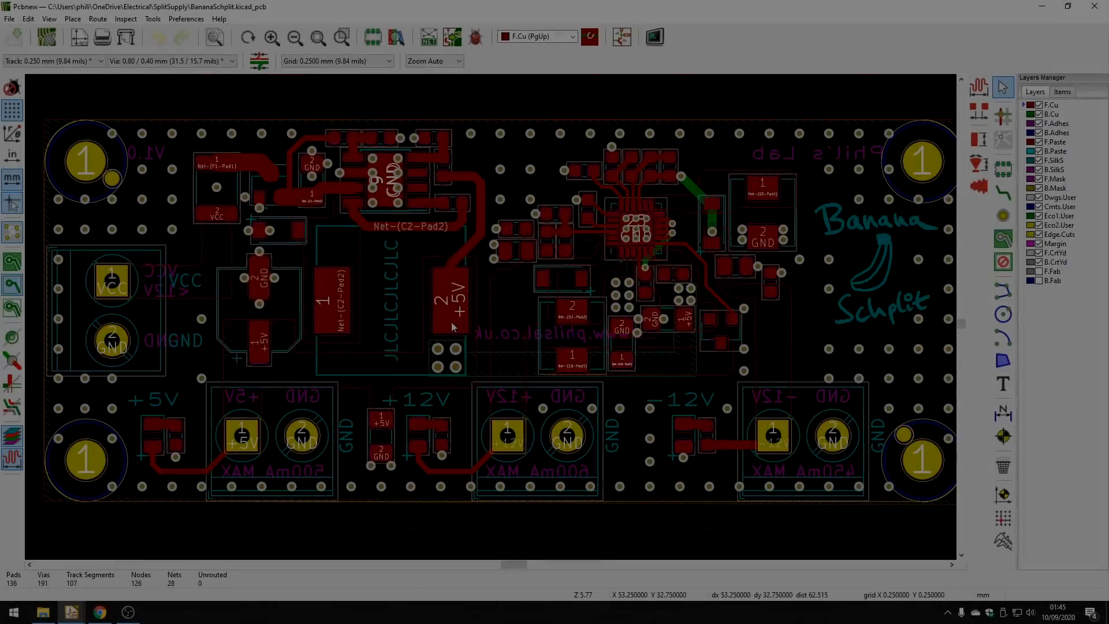
Examine the 5 V regulator layout up close, from the fuse and input capacitor to the inductor and output capacitor.
scroll(345, 202, "up", 3)
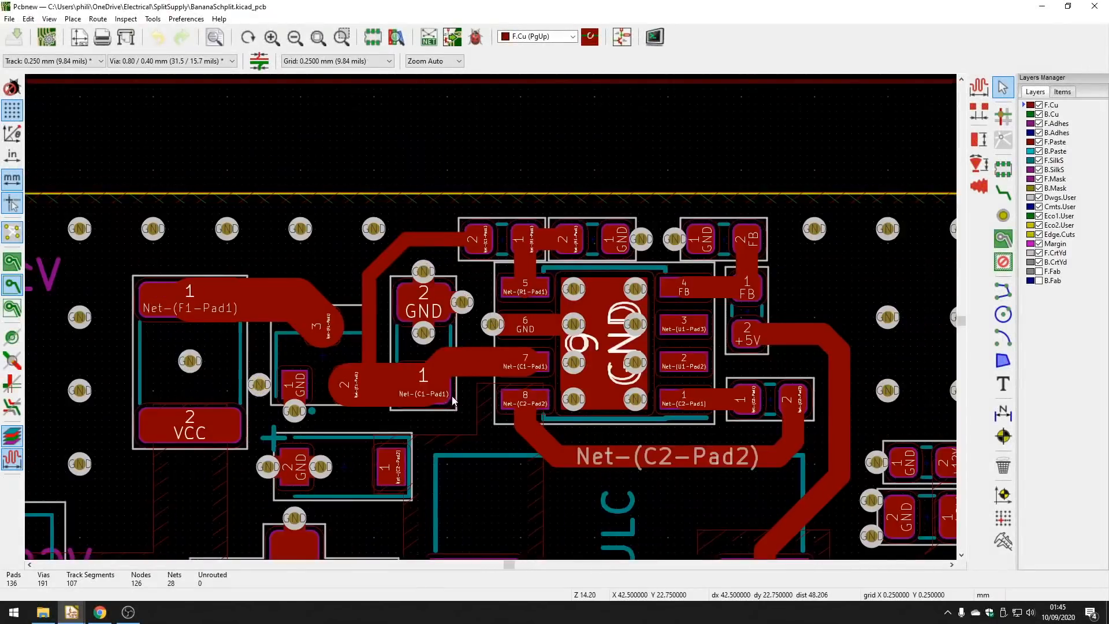
middle_click_drag(447, 401, 452, 396)
scroll(451, 396, "down", 1)
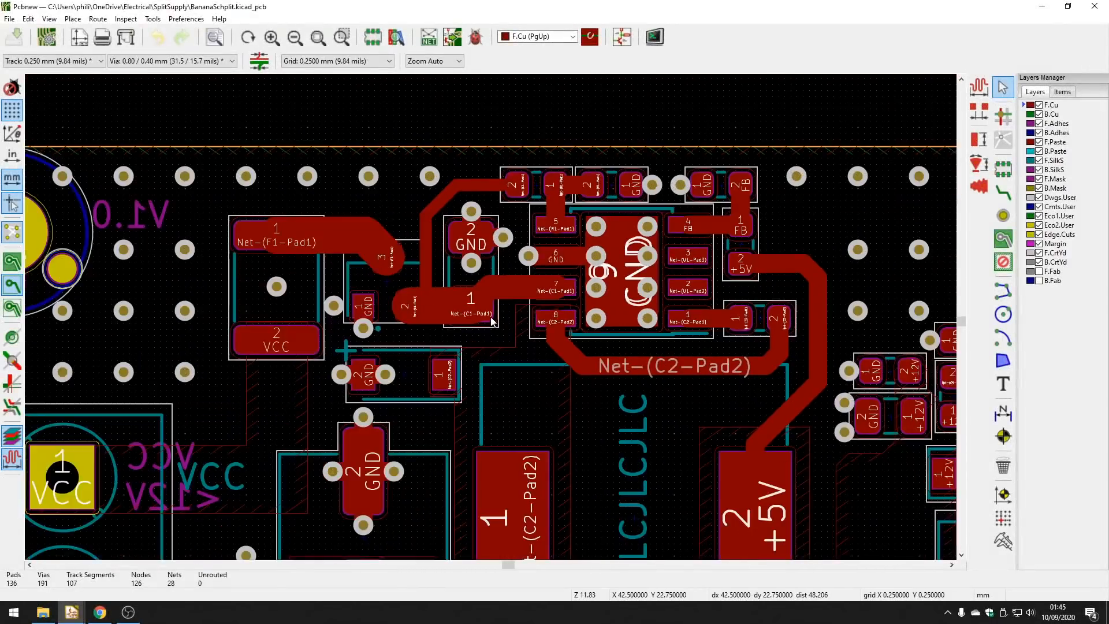
middle_click_drag(462, 372, 470, 349)
middle_click_drag(403, 423, 410, 407)
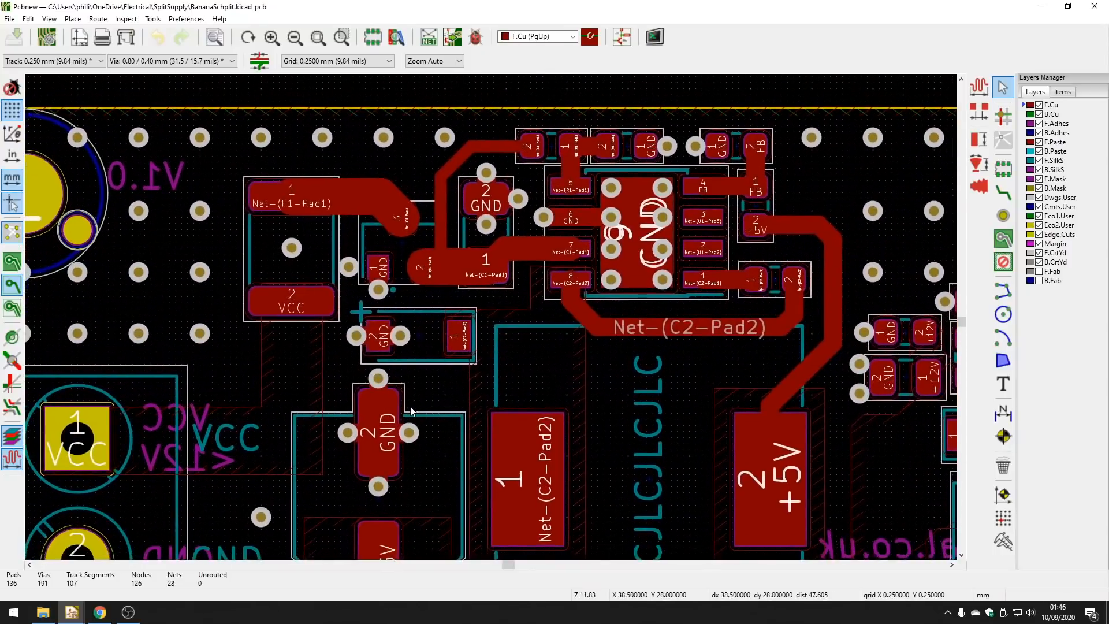
scroll(410, 407, "down", 1)
middle_click_drag(527, 383, 505, 374)
middle_click_drag(642, 375, 610, 373)
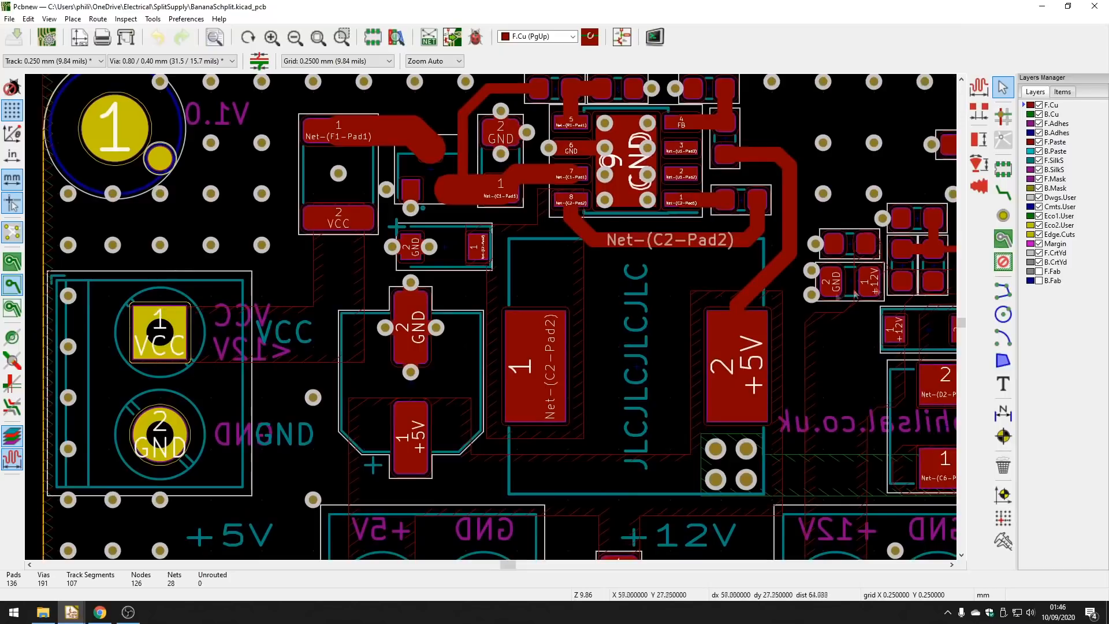
Review the VCC copper zone's priority level, clearance and thermal spoke width in its properties, closing them without changes.
left_click(1004, 238)
middle_click_drag(343, 296, 364, 319)
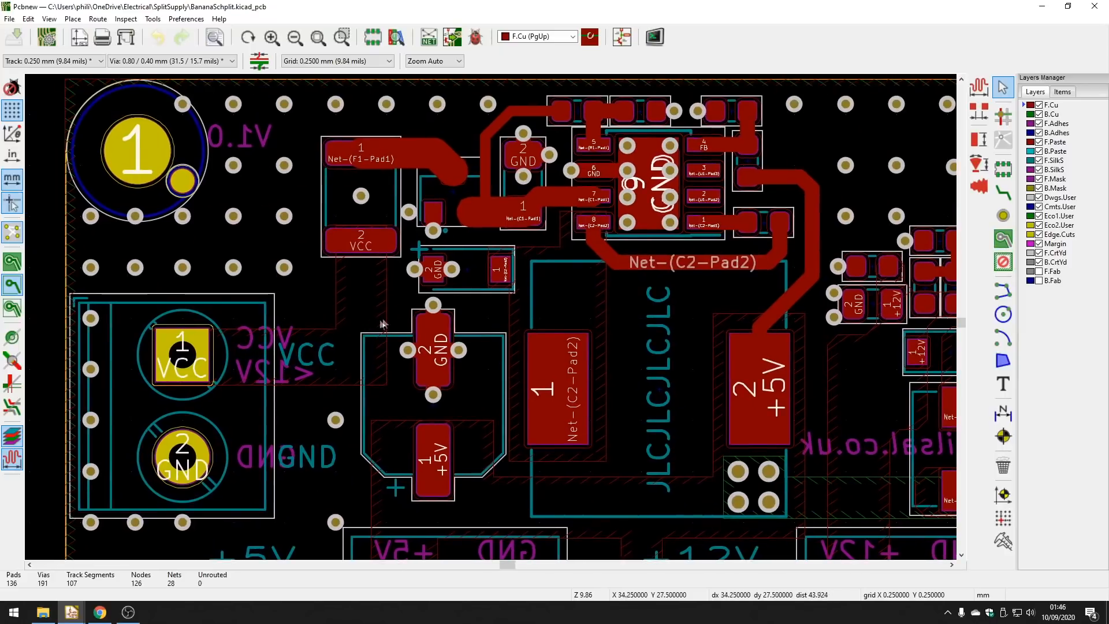
left_click(92, 84)
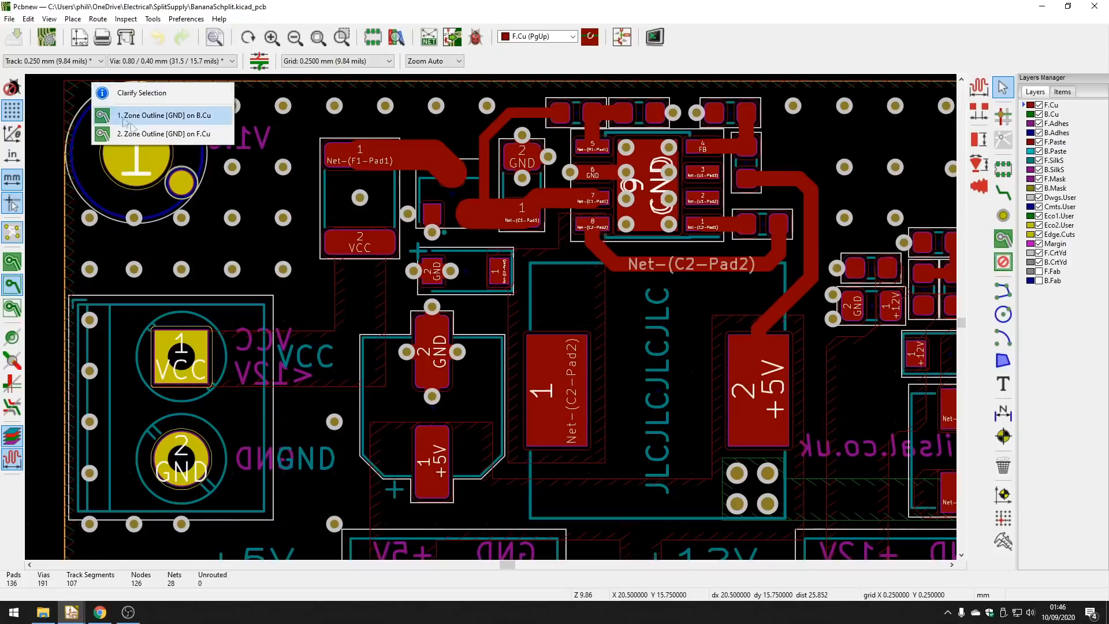
left_click(51, 166)
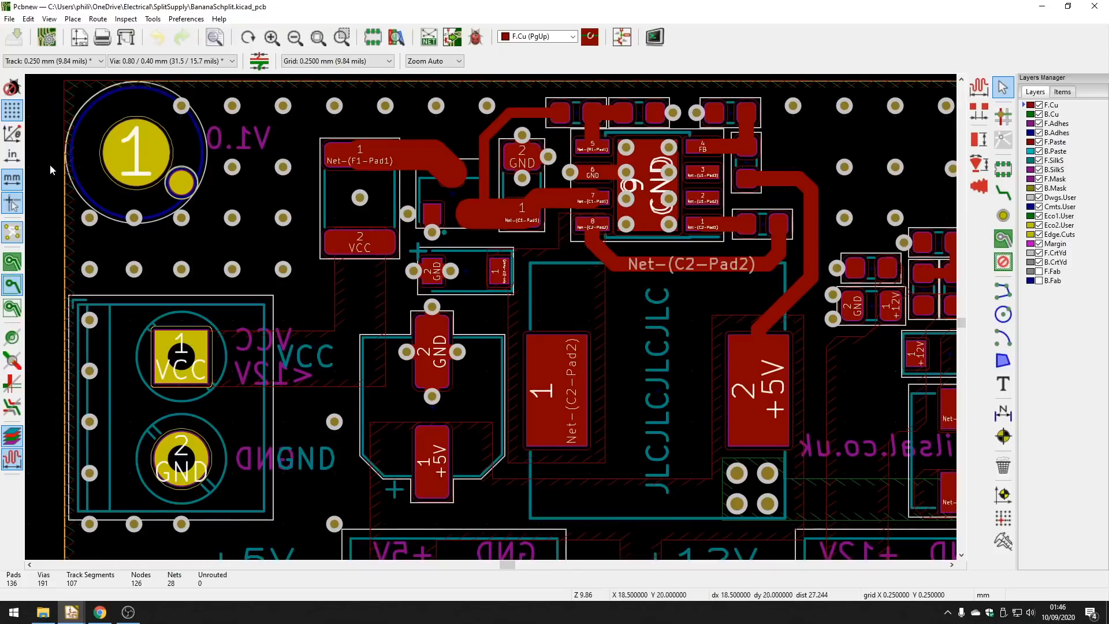
double_click(335, 327)
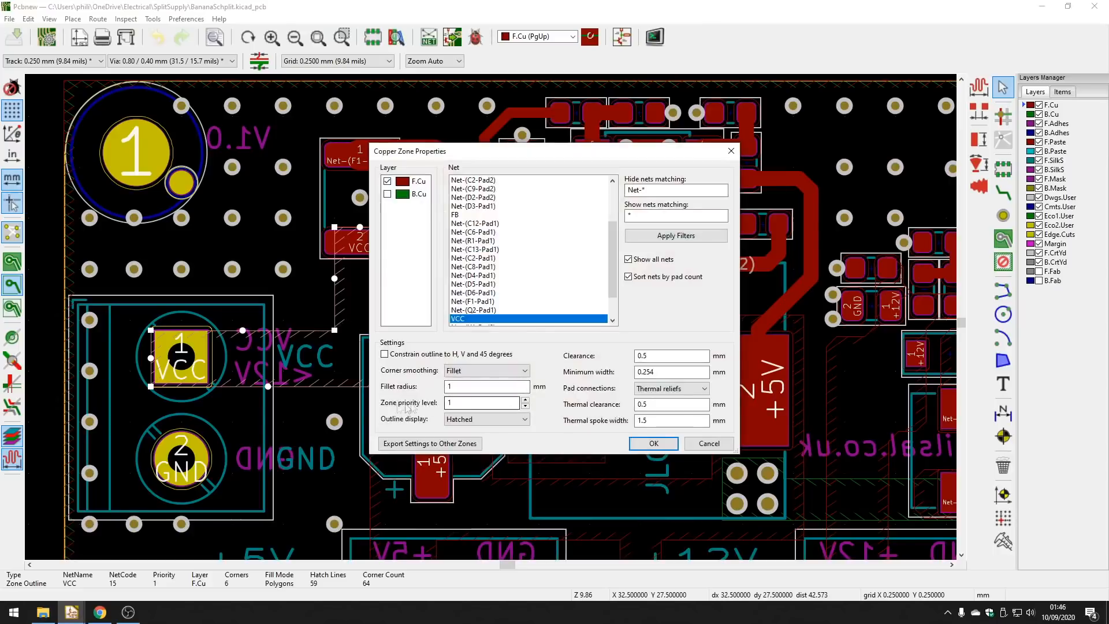
left_click(469, 402)
left_click_drag(463, 403, 424, 415)
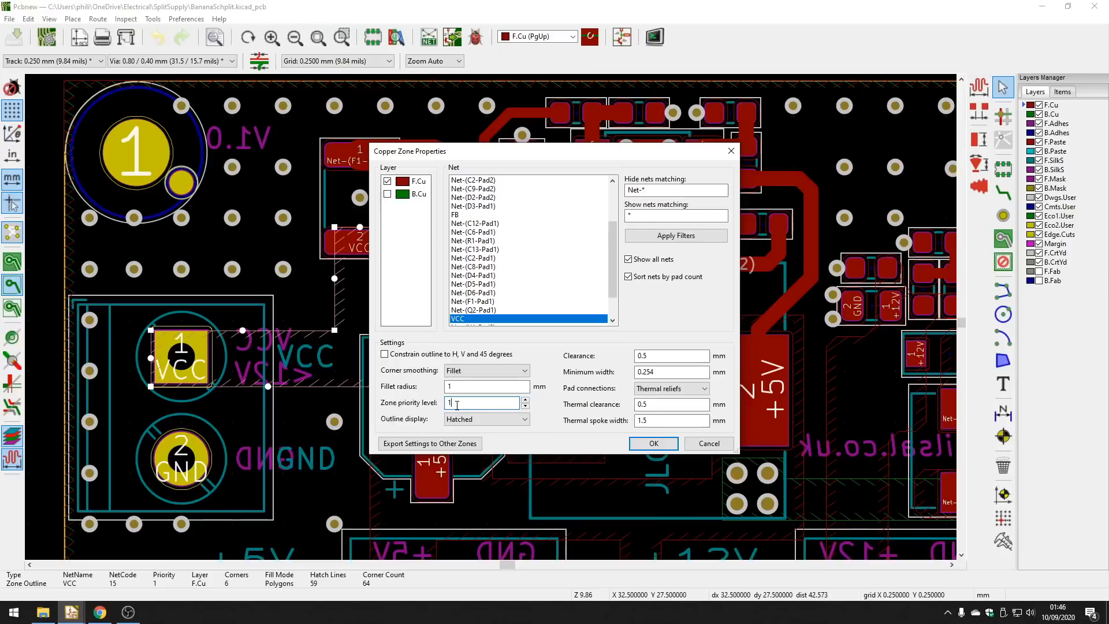
left_click_drag(662, 357, 641, 357)
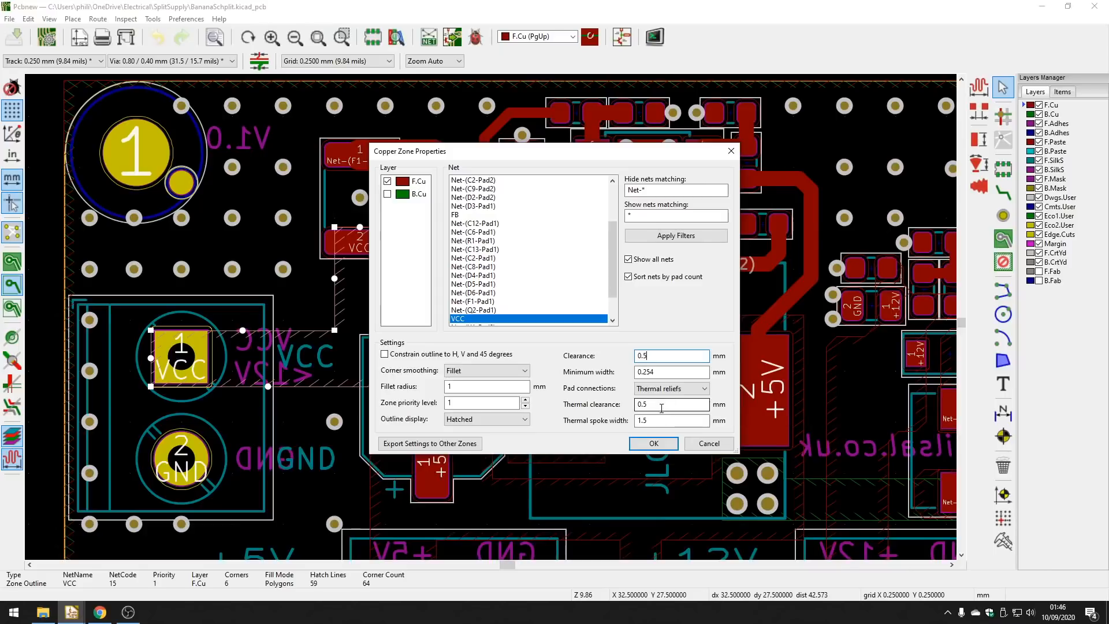
left_click_drag(661, 422, 626, 421)
left_click(708, 444)
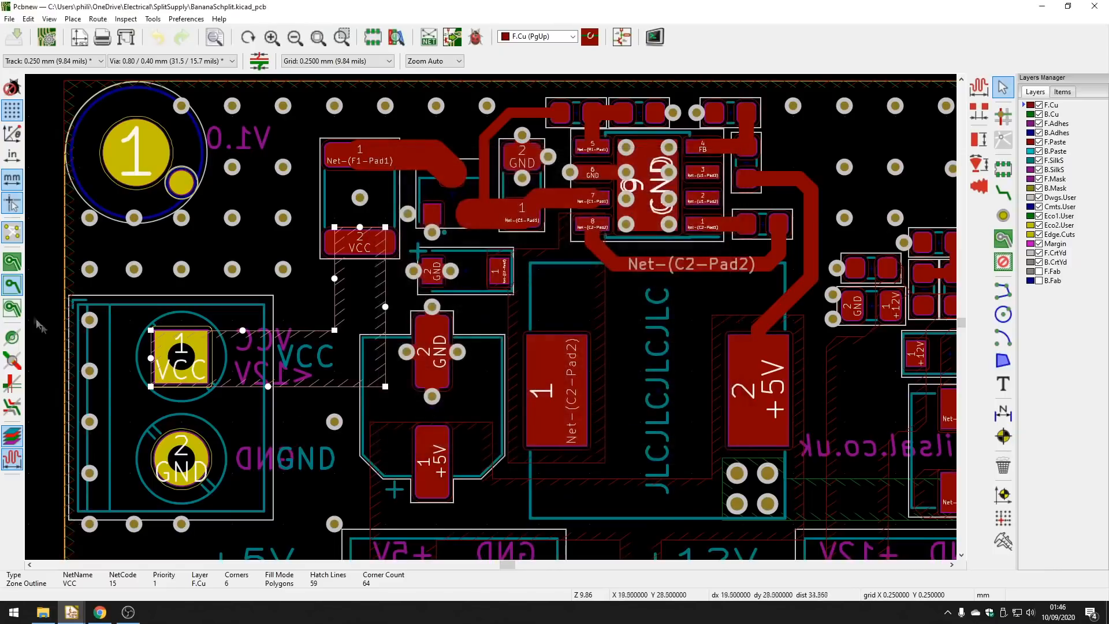
Display the filled zones and inspect the VCC pour's thermal relief connections at the input terminal and fuse pads.
left_click(6, 264)
scroll(169, 353, "up", 3)
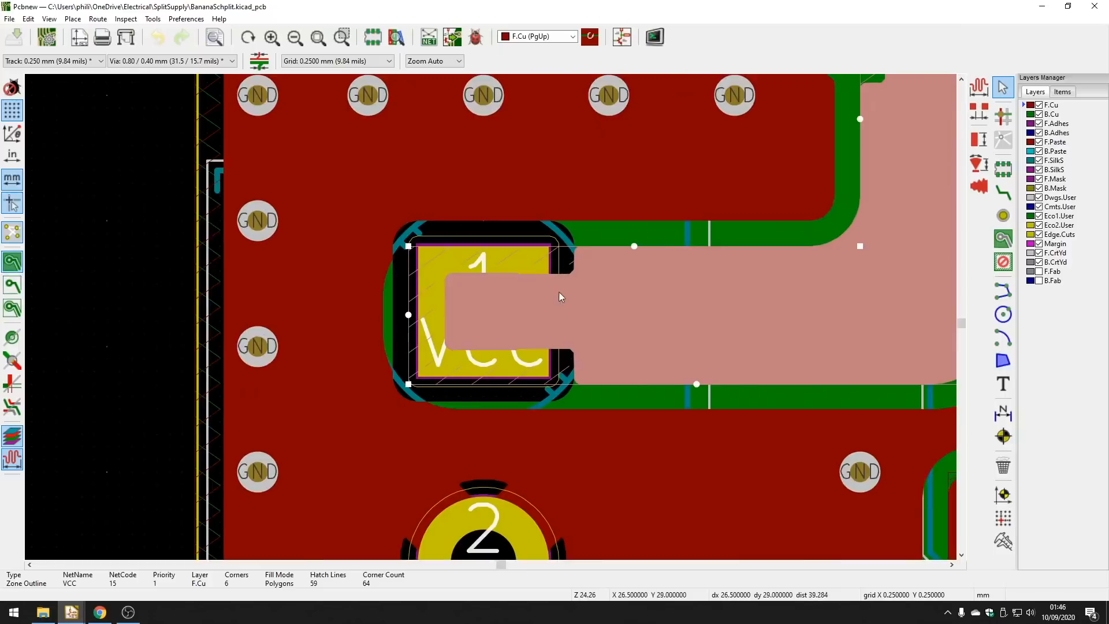
middle_click_drag(559, 312, 475, 396)
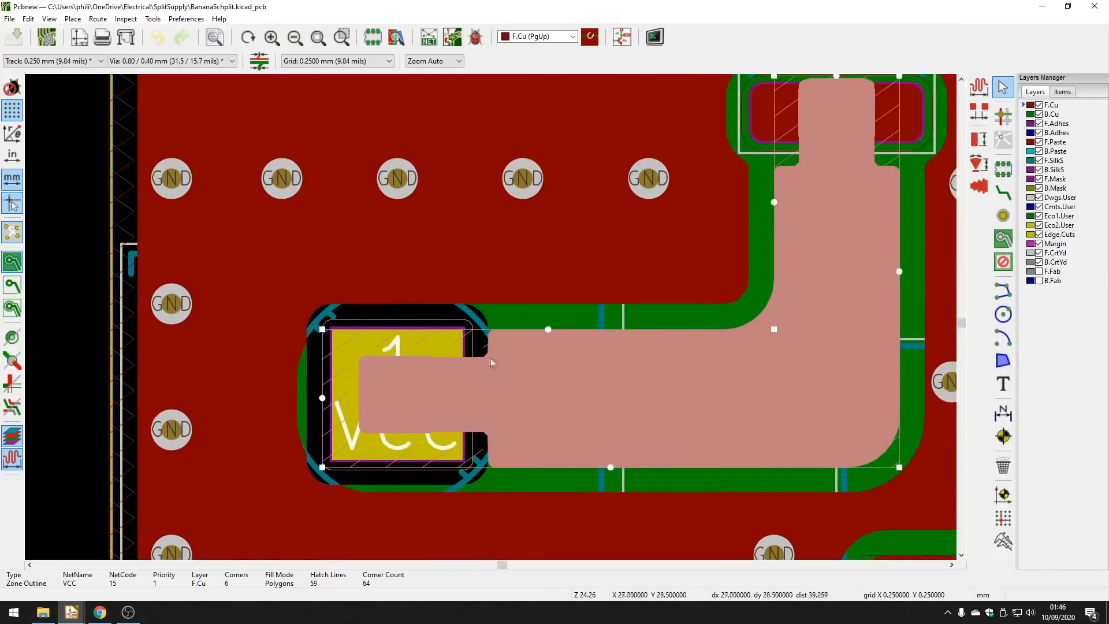
scroll(490, 317, "down", 3)
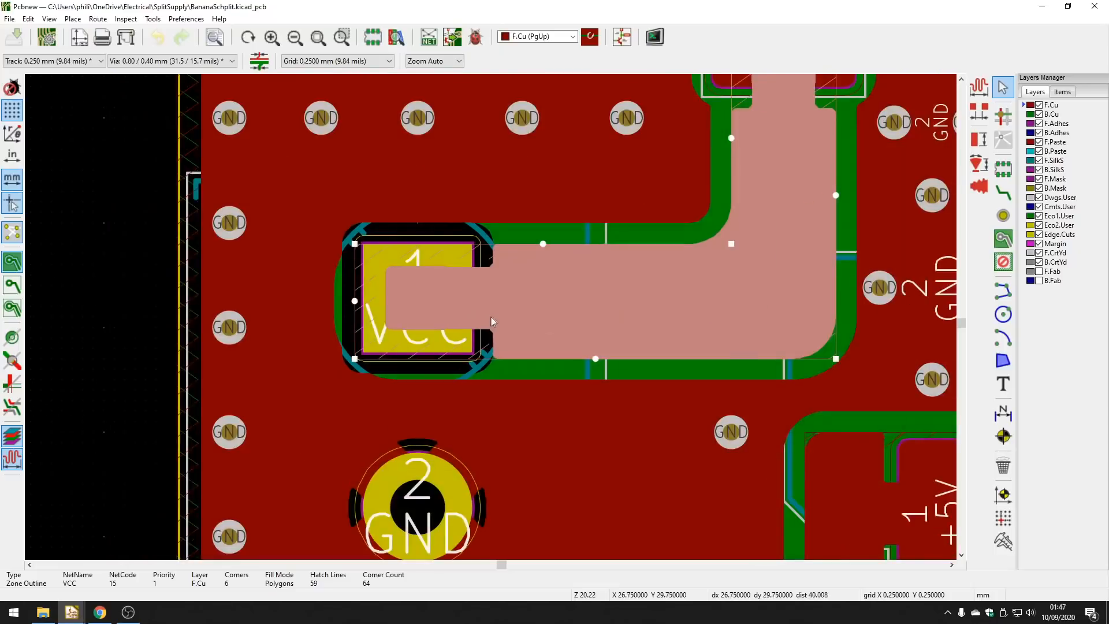
scroll(392, 320, "up", 2)
left_click(106, 247)
scroll(490, 316, "down", 3)
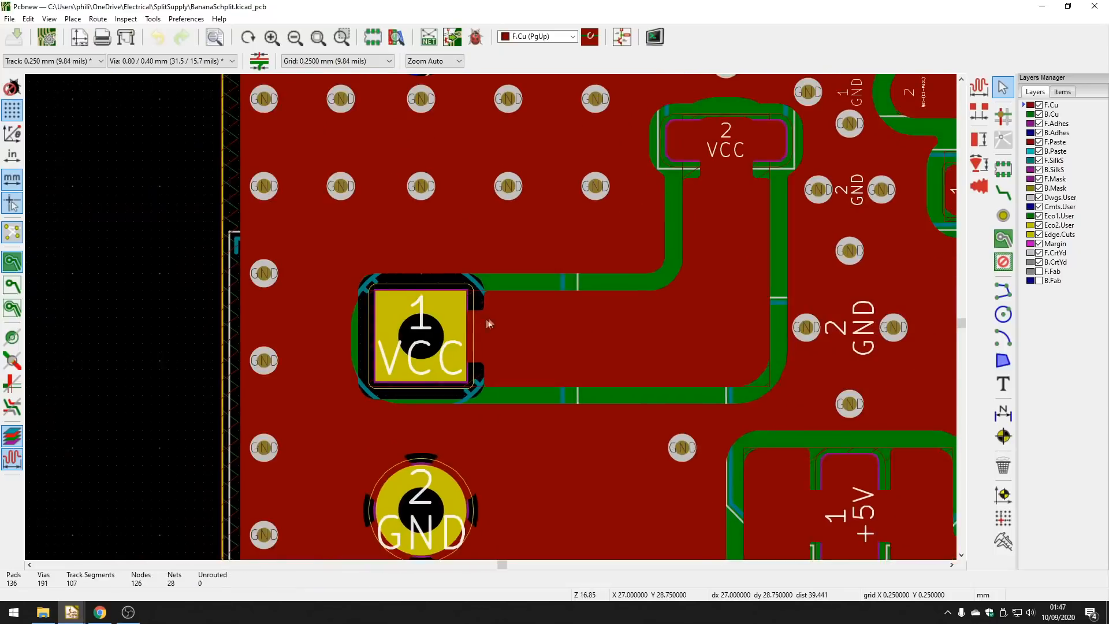
scroll(397, 342, "down", 1)
scroll(555, 334, "up", 2)
middle_click_drag(555, 334, 512, 359)
Switch to the KiCad project window and use the PCB Calculator to check the current capacity of a 1.5 mm external trace.
mouse_move(77, 617)
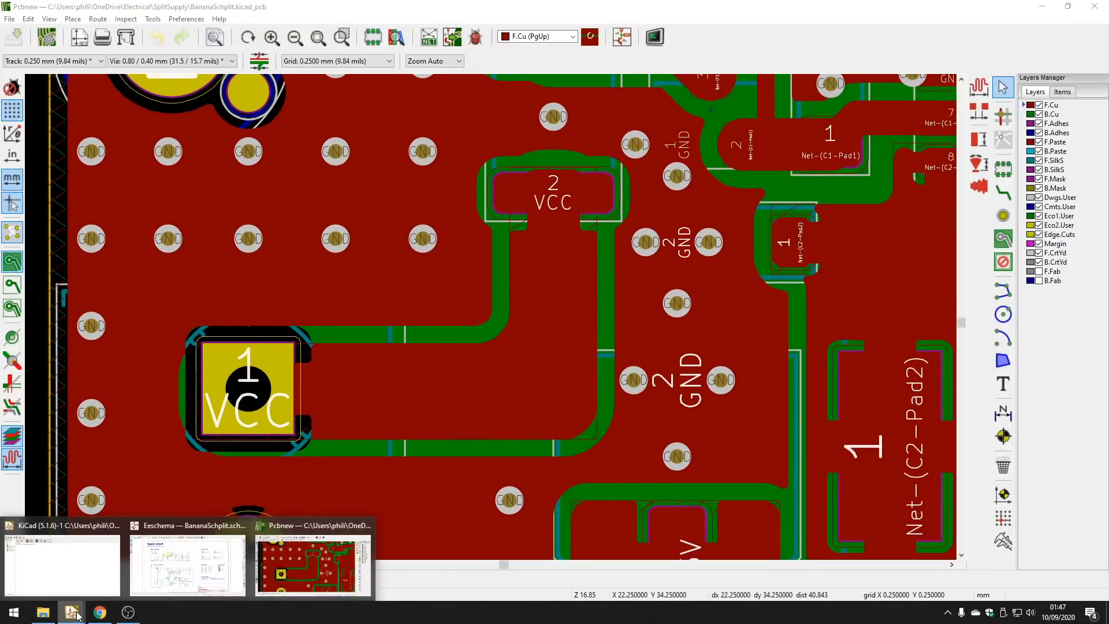
left_click(82, 589)
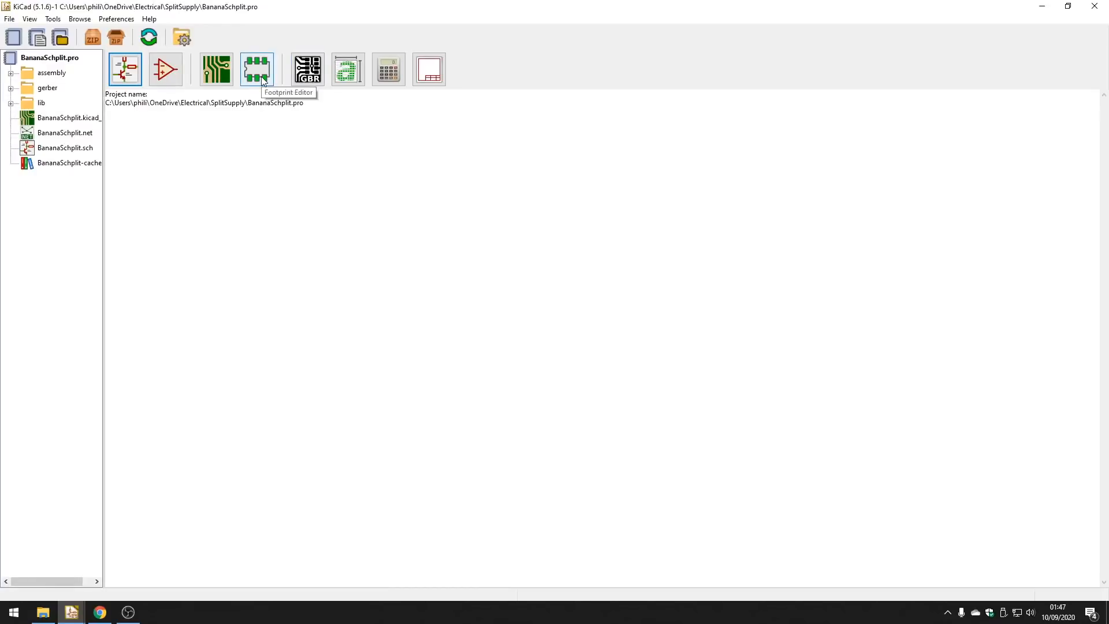
left_click(396, 74)
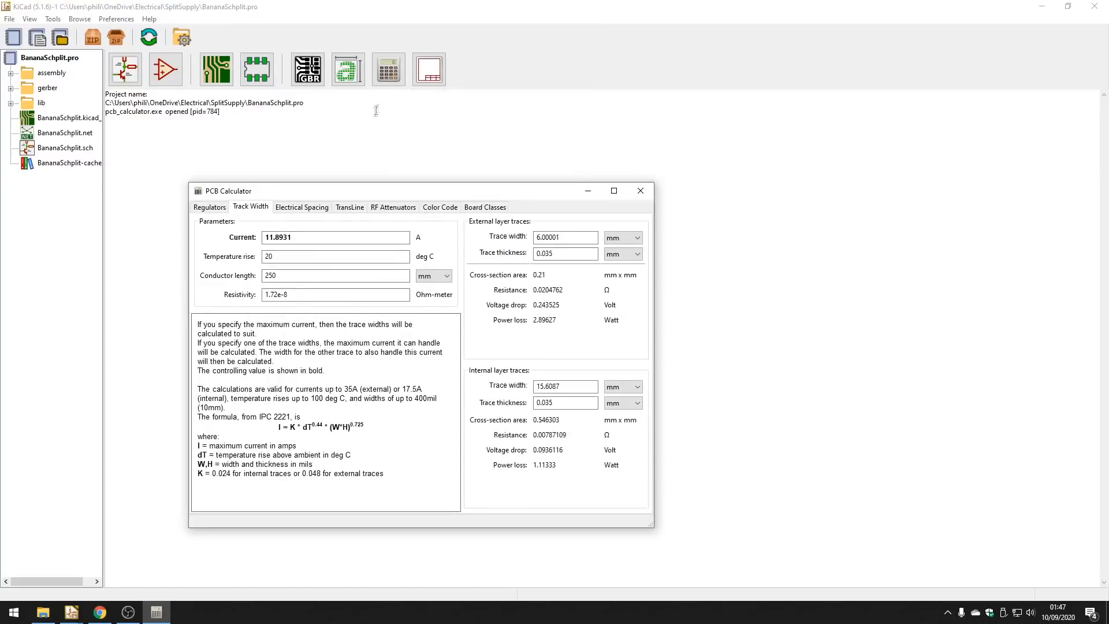
left_click_drag(577, 238, 500, 237)
type("1.5")
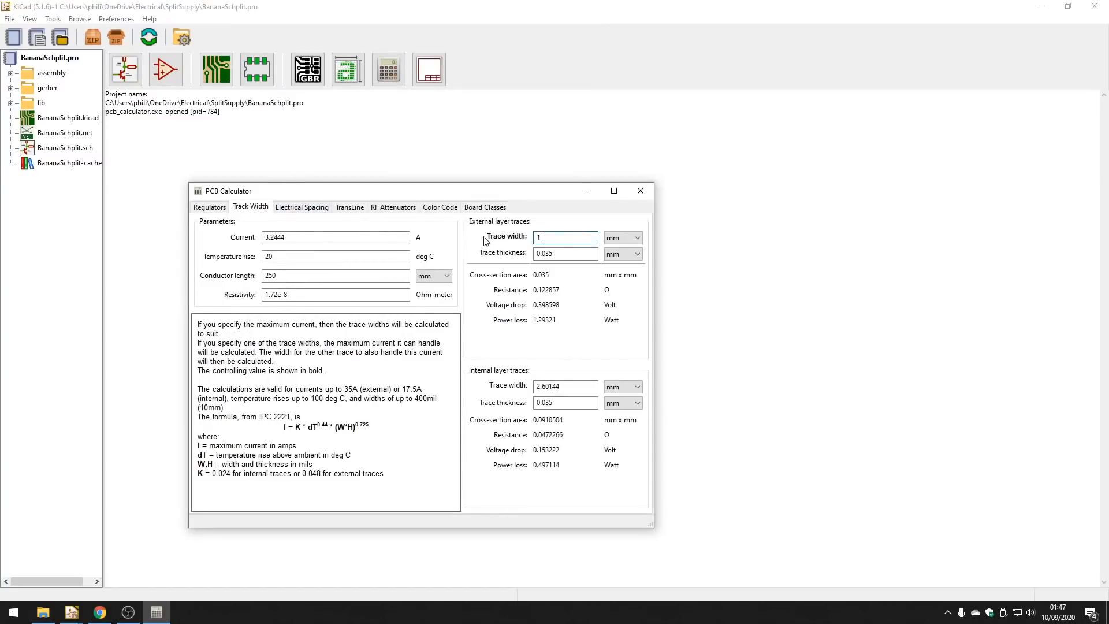
left_click(322, 235)
left_click_drag(321, 235, 252, 238)
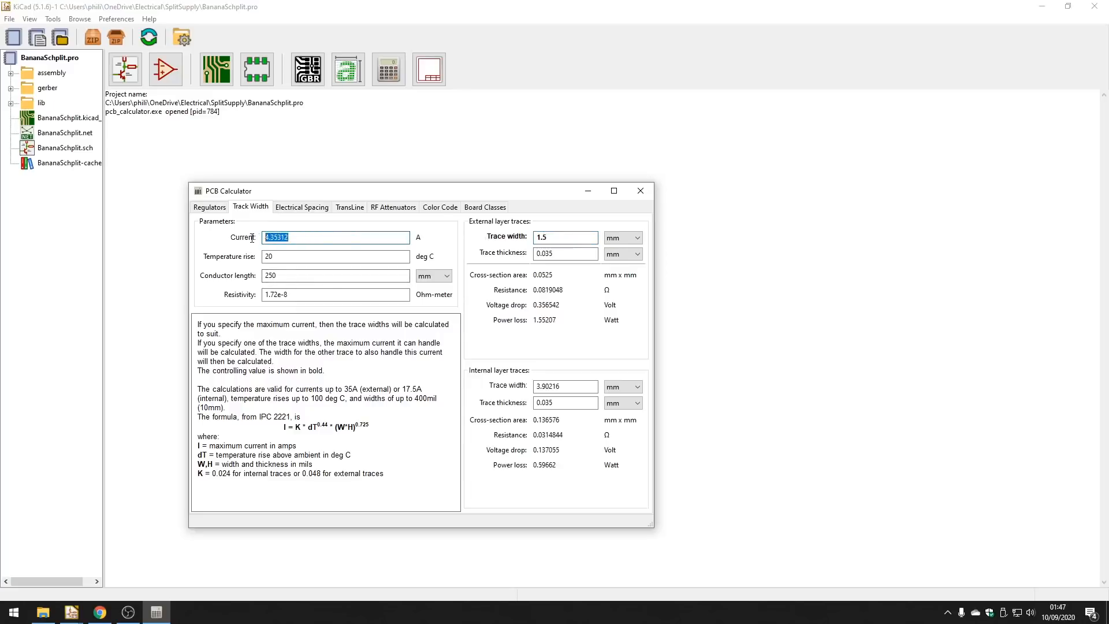
left_click(323, 257)
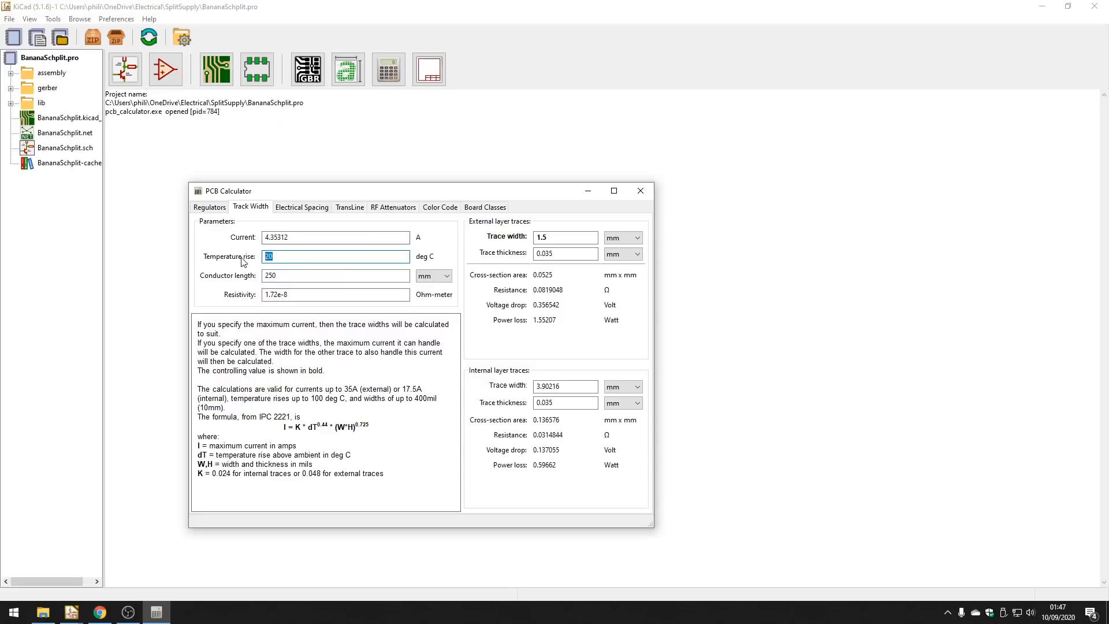
left_click(639, 192)
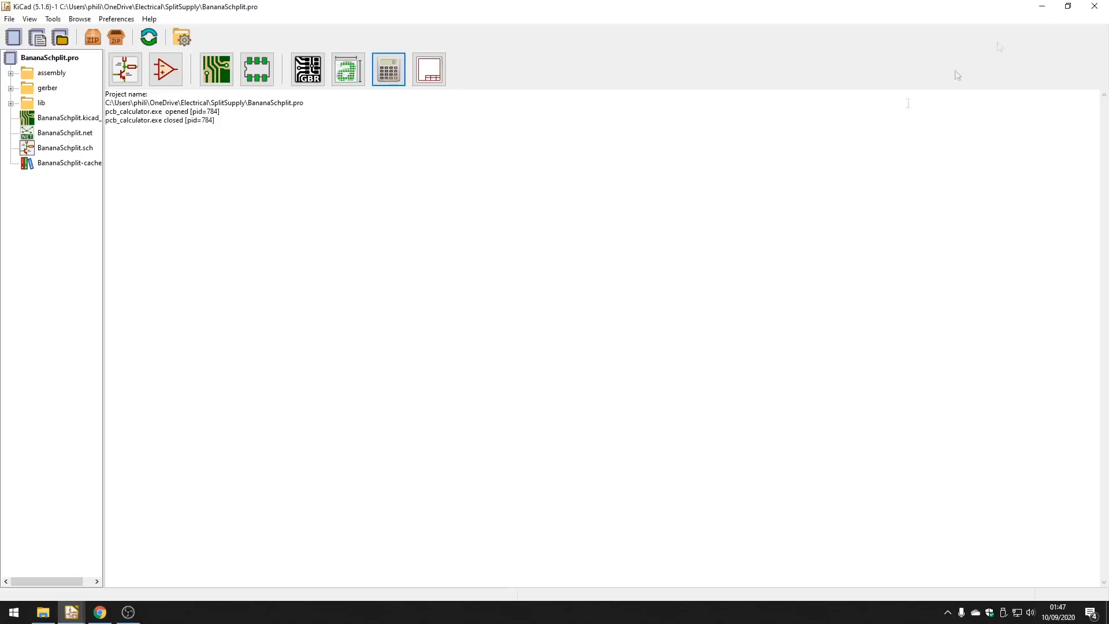
Return to the PCB layout and examine the filled copper zones across the 5 V regulator section and output connectors.
left_click(1043, 6)
scroll(491, 319, "down", 2)
middle_click_drag(469, 331, 423, 299)
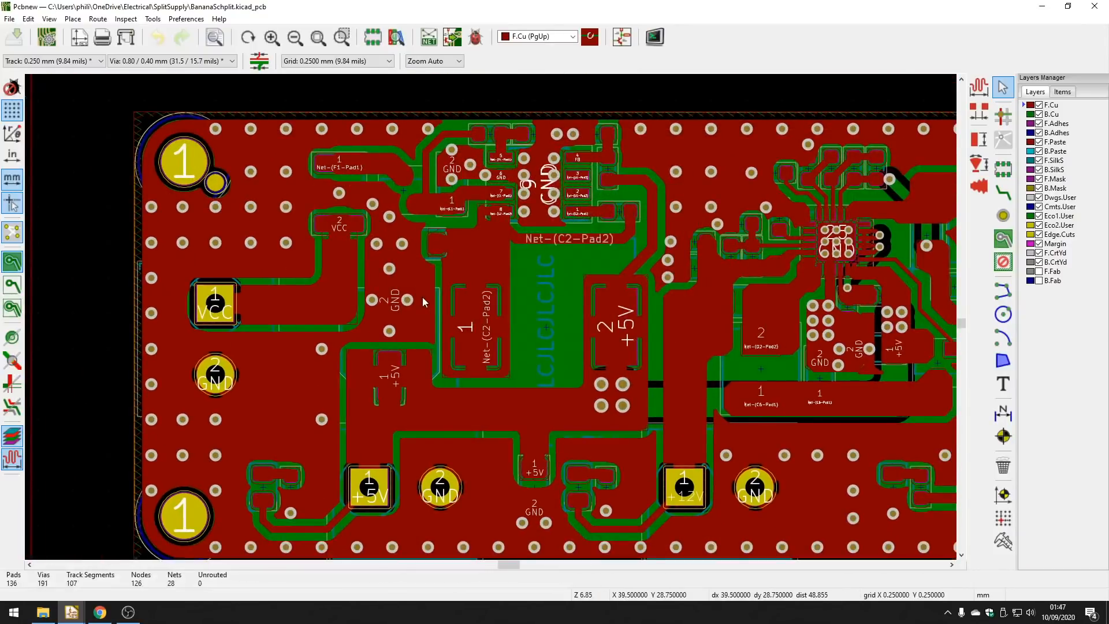
middle_click_drag(422, 297, 420, 299)
middle_click_drag(502, 299, 461, 296)
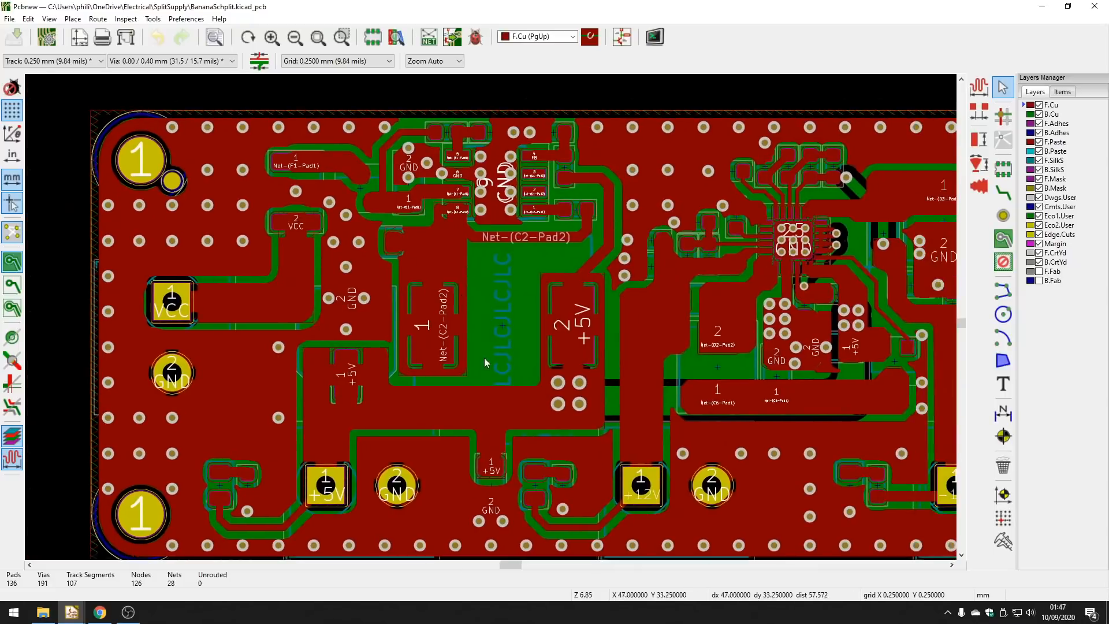
middle_click_drag(484, 358, 471, 351)
middle_click_drag(637, 364, 591, 350)
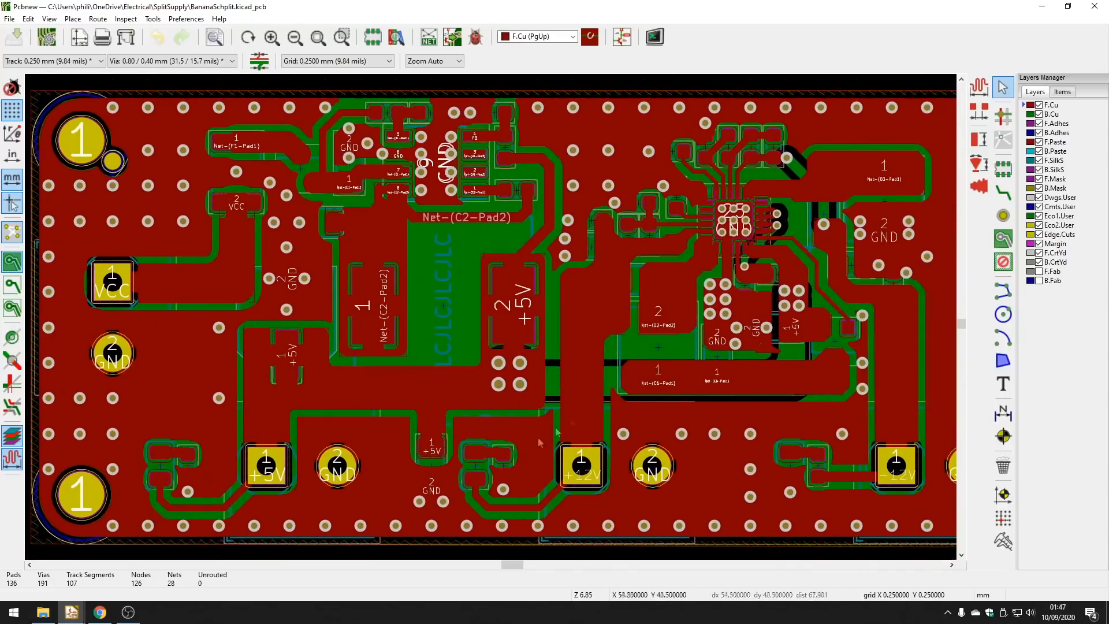
Hide the zone fills and inspect the outline of the Net-(C2-Pad2) zone around the large inductor's first pad.
left_click(12, 289)
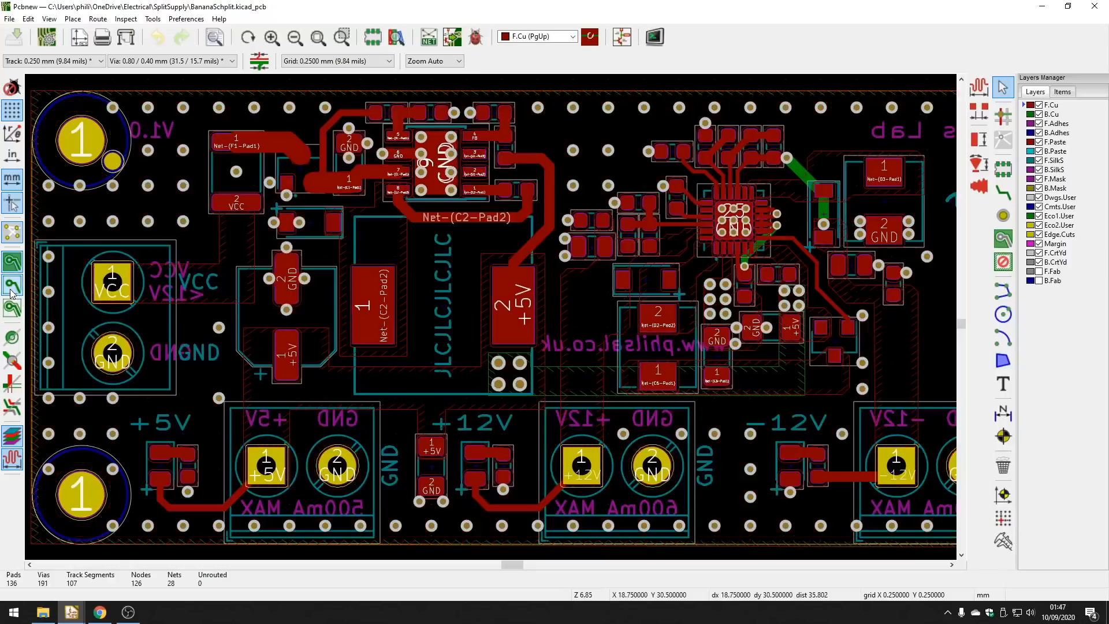
left_click(406, 267)
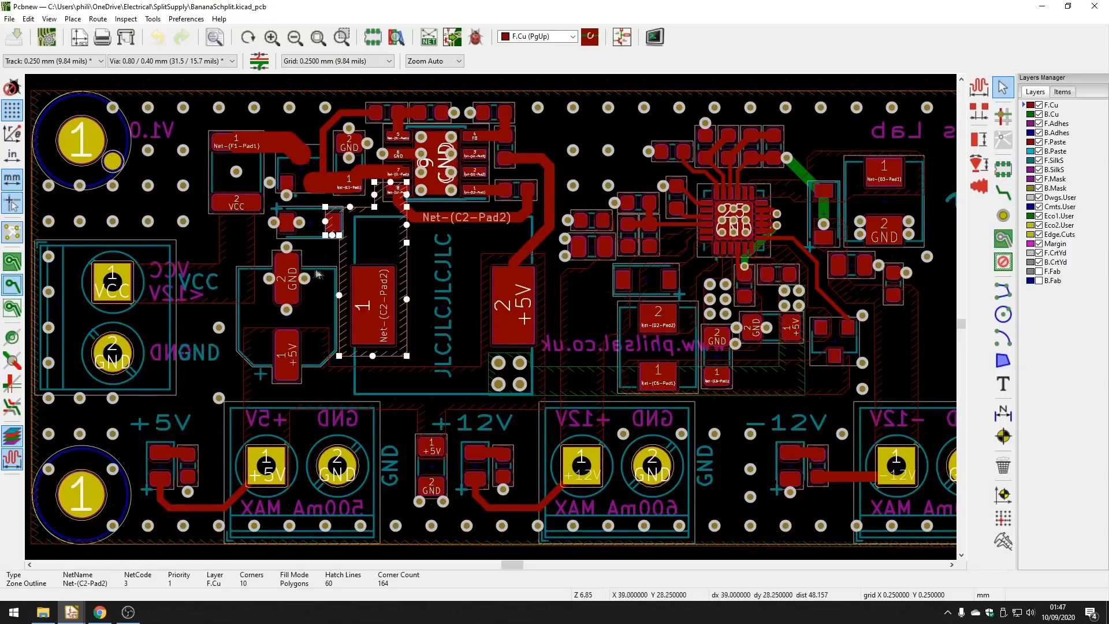
middle_click_drag(313, 270, 342, 271)
left_click(36, 284)
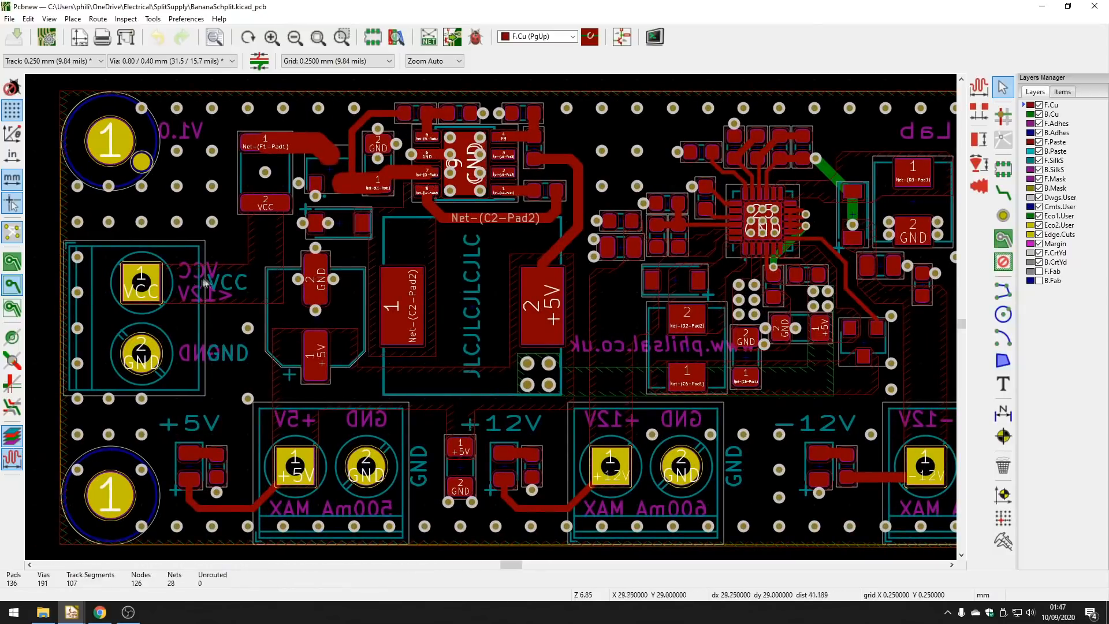
Check the VCC copper zone's properties, close them without changes, and display the filled zones.
scroll(244, 265, "up", 3)
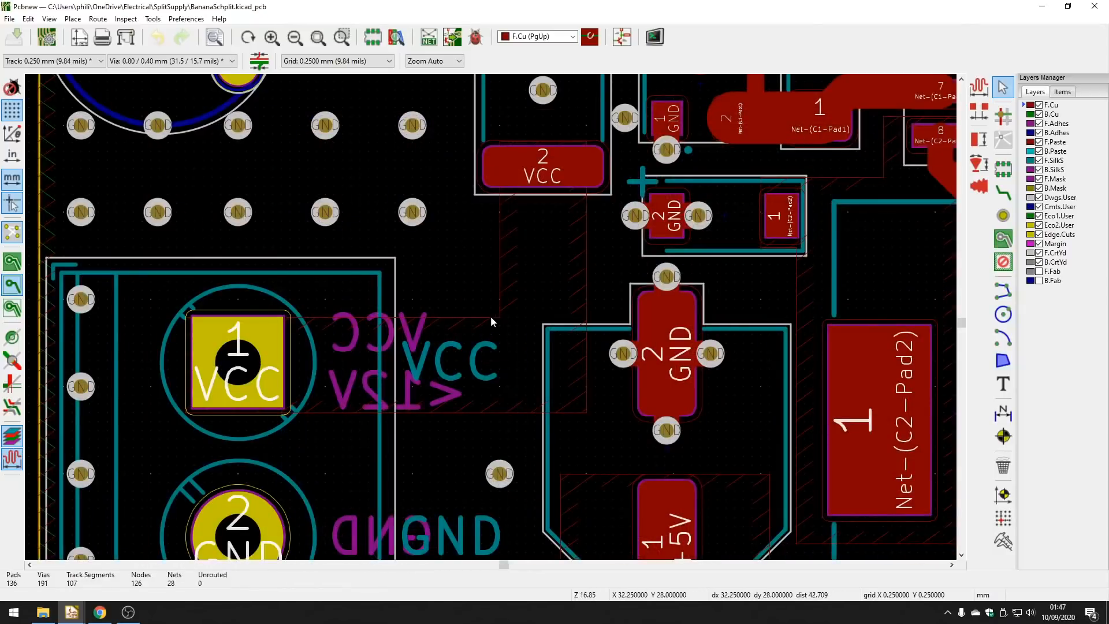
double_click(492, 317)
left_click_drag(520, 147, 648, 157)
left_click(784, 439)
left_click(14, 265)
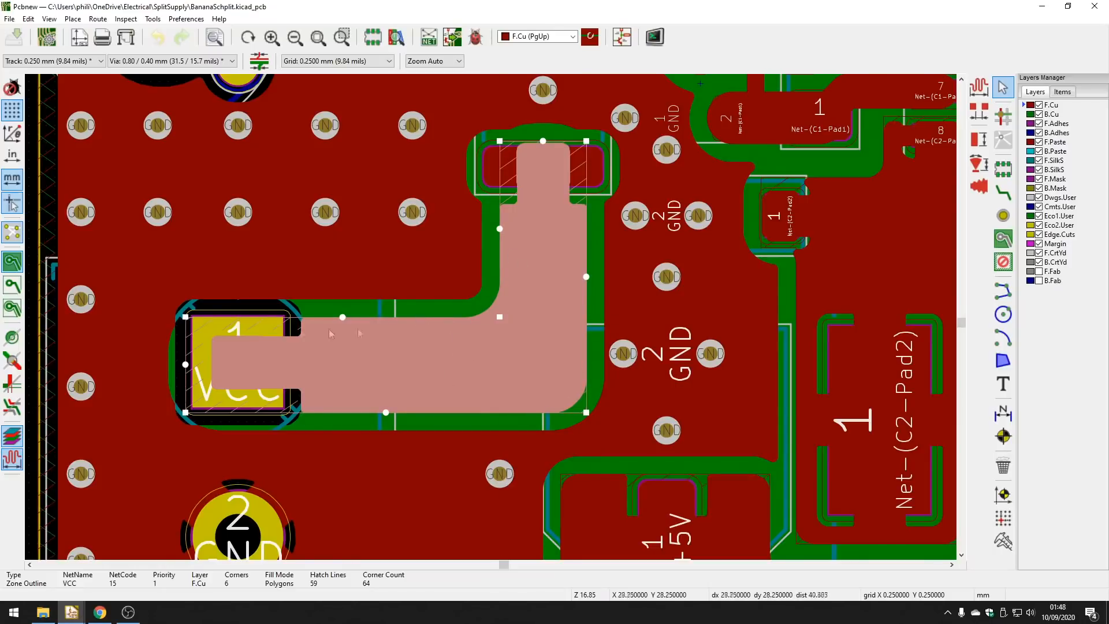
Review the corner smoothing options and fillet radius in the VCC zone's properties, keeping the settings as they are.
double_click(296, 321)
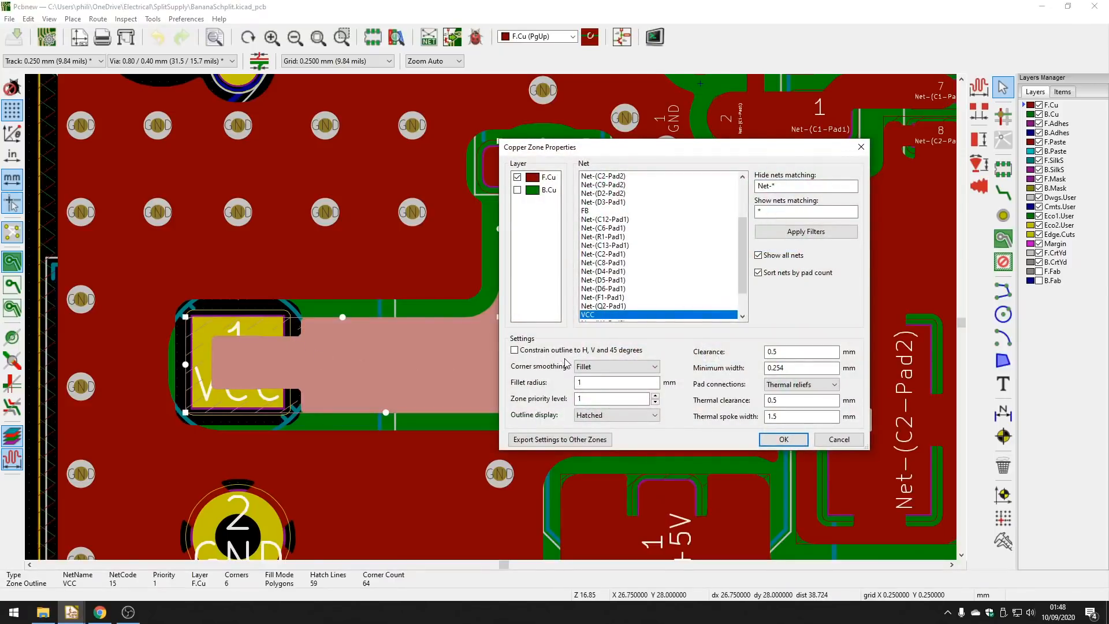
left_click(599, 367)
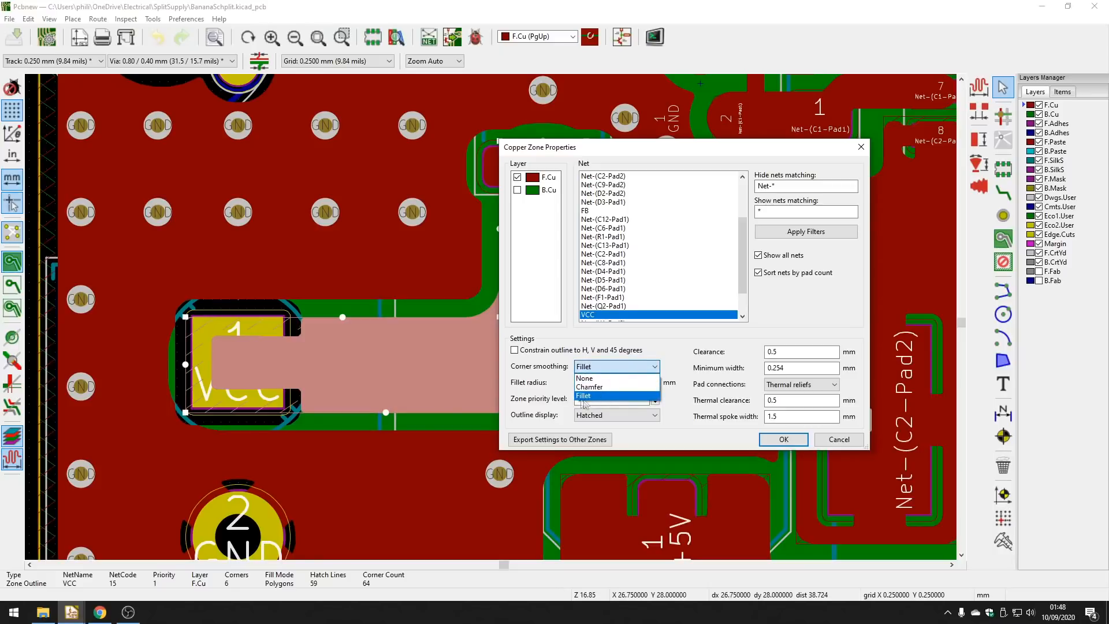
left_click(544, 392)
left_click_drag(593, 384, 570, 386)
left_click(784, 439)
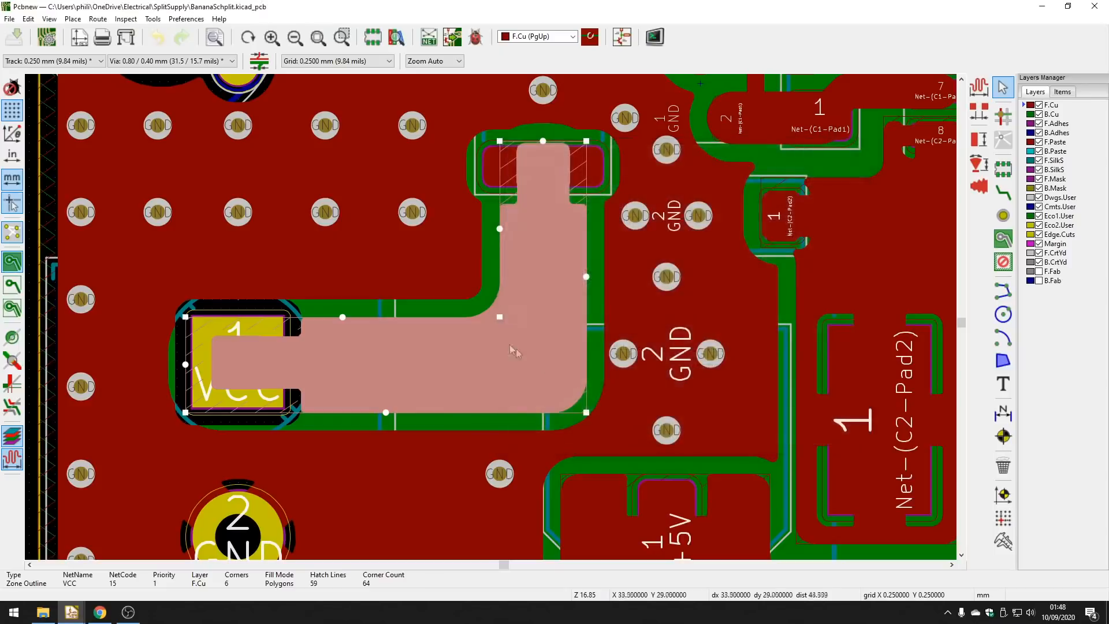
Deselect the VCC zone, hide the zone fills and survey the component placement across both converter sections.
scroll(282, 414, "down", 1)
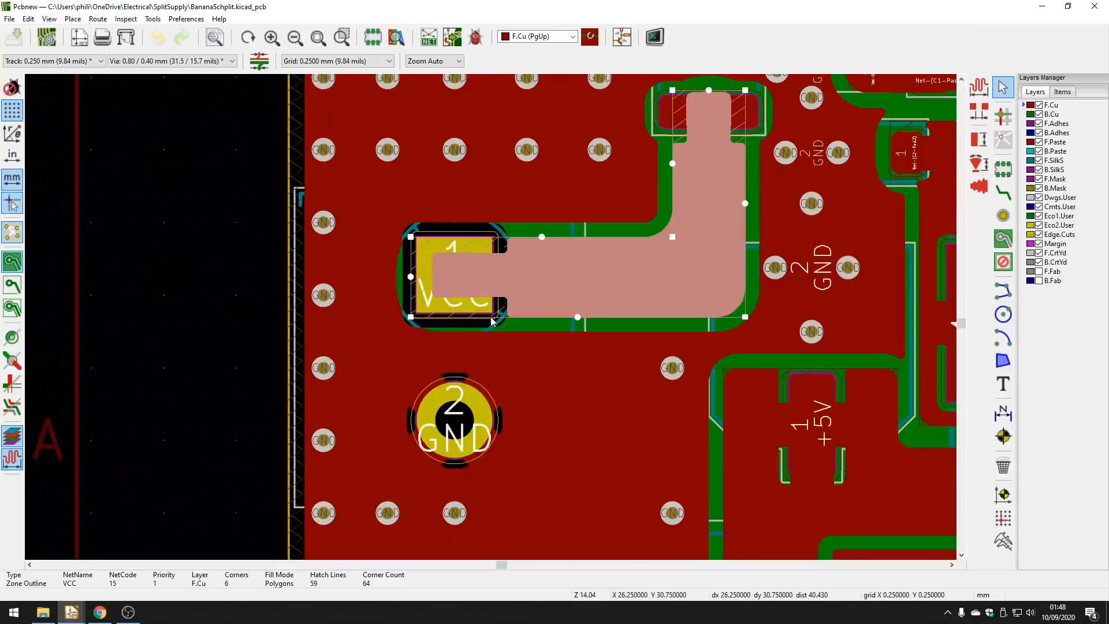
left_click(202, 256)
middle_click_drag(630, 325, 506, 346)
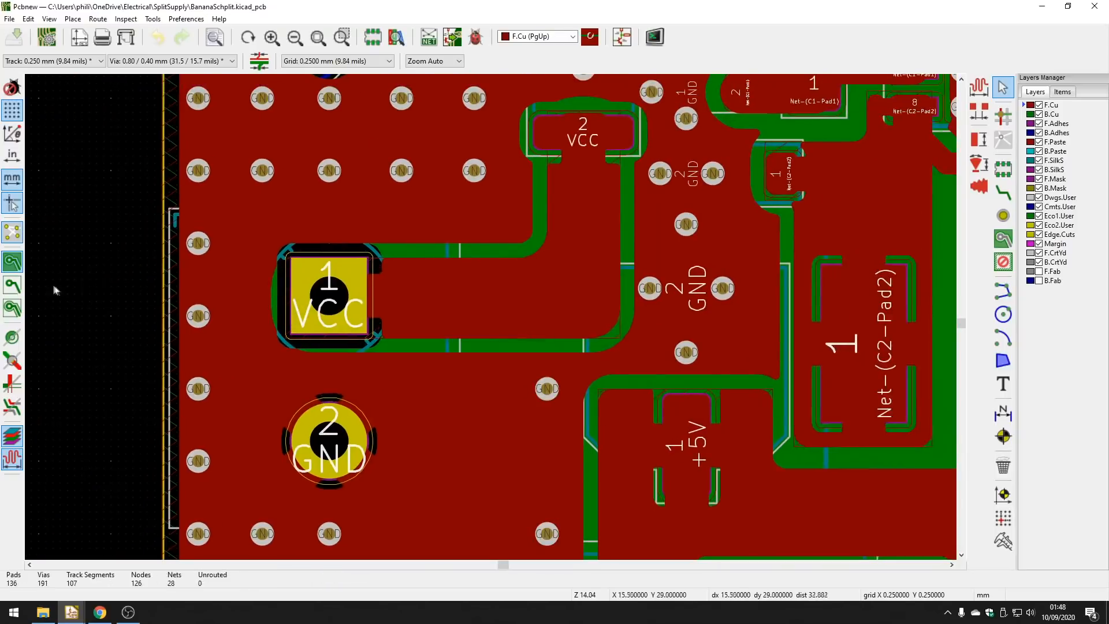
left_click(15, 285)
scroll(618, 346, "down", 1)
scroll(604, 350, "down", 3)
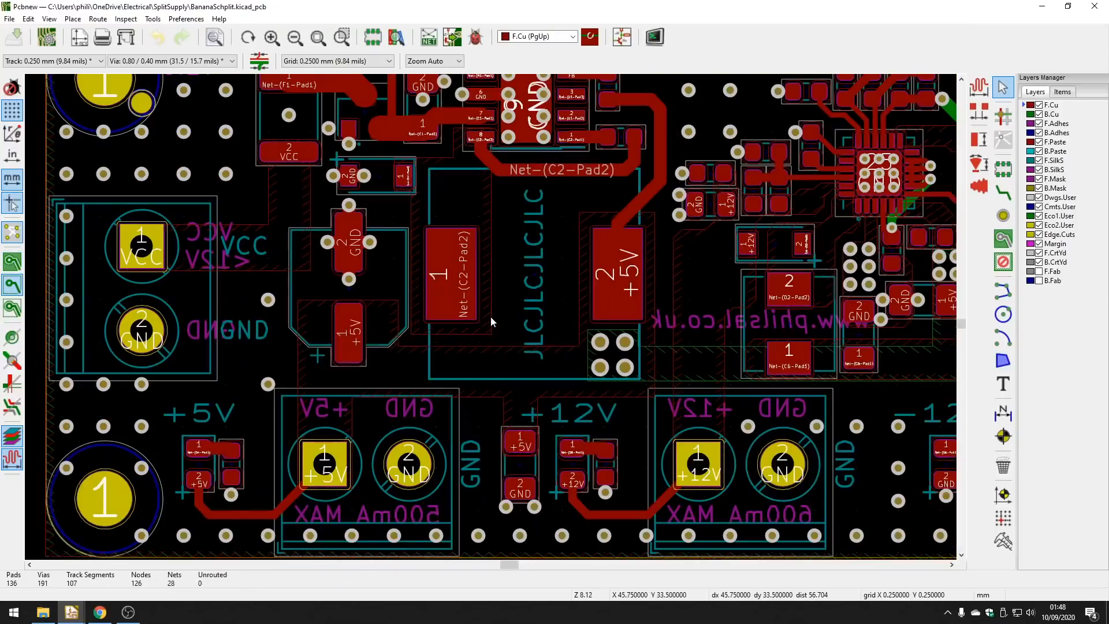
scroll(465, 329, "up", 1)
scroll(462, 347, "down", 1)
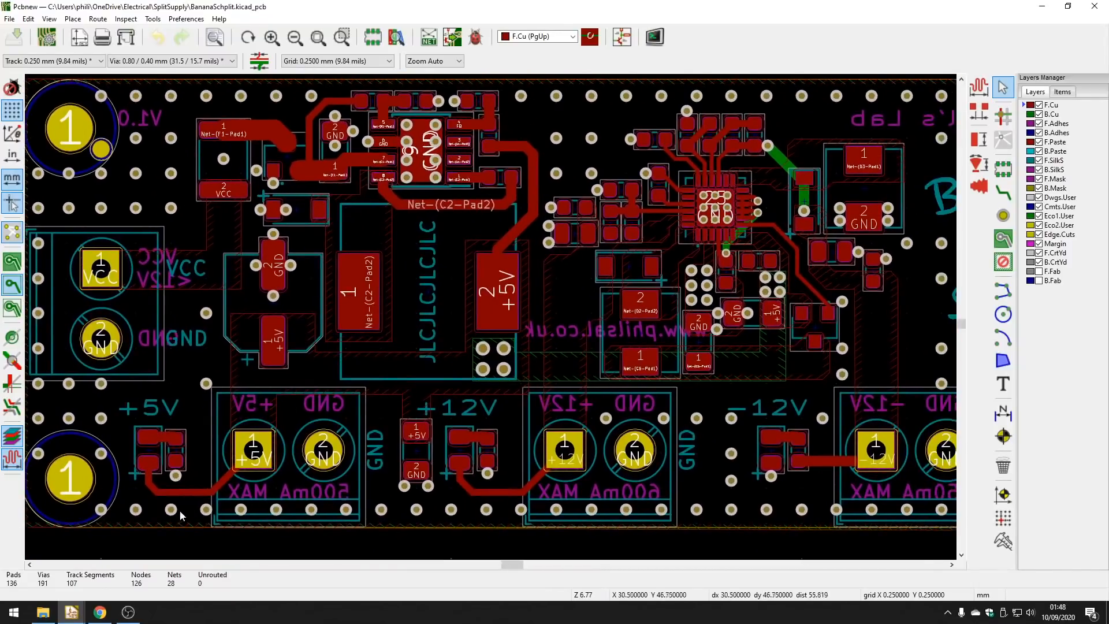
Switch to Chrome for the TPS6513x datasheet's layout recommendation, and compare it with the ±12 V converter layout back in Pcbnew.
left_click(100, 612)
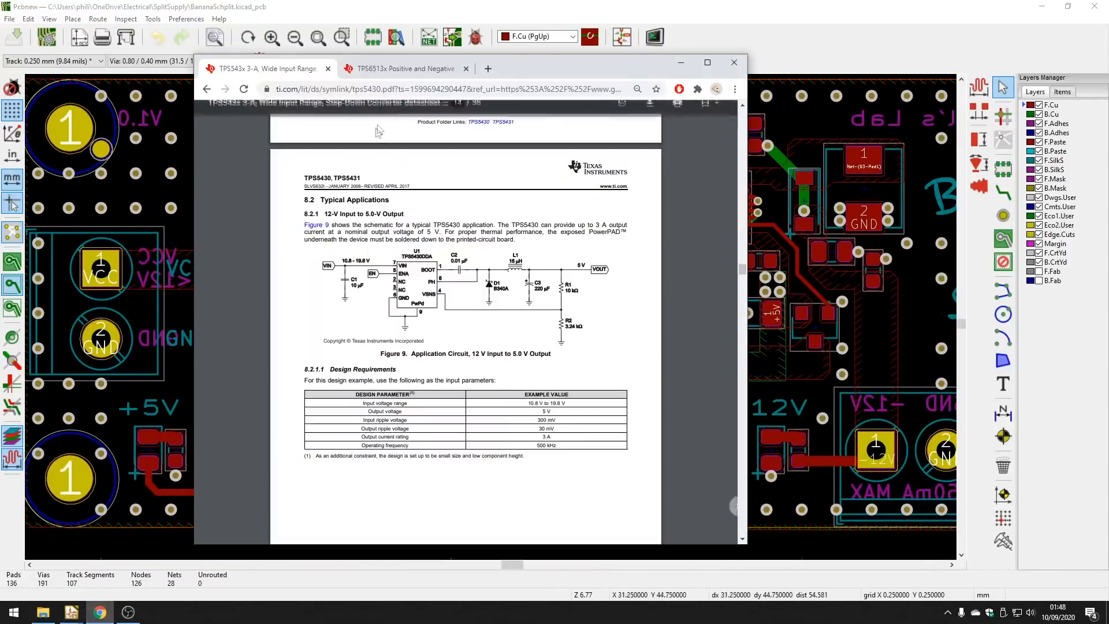
left_click(406, 70)
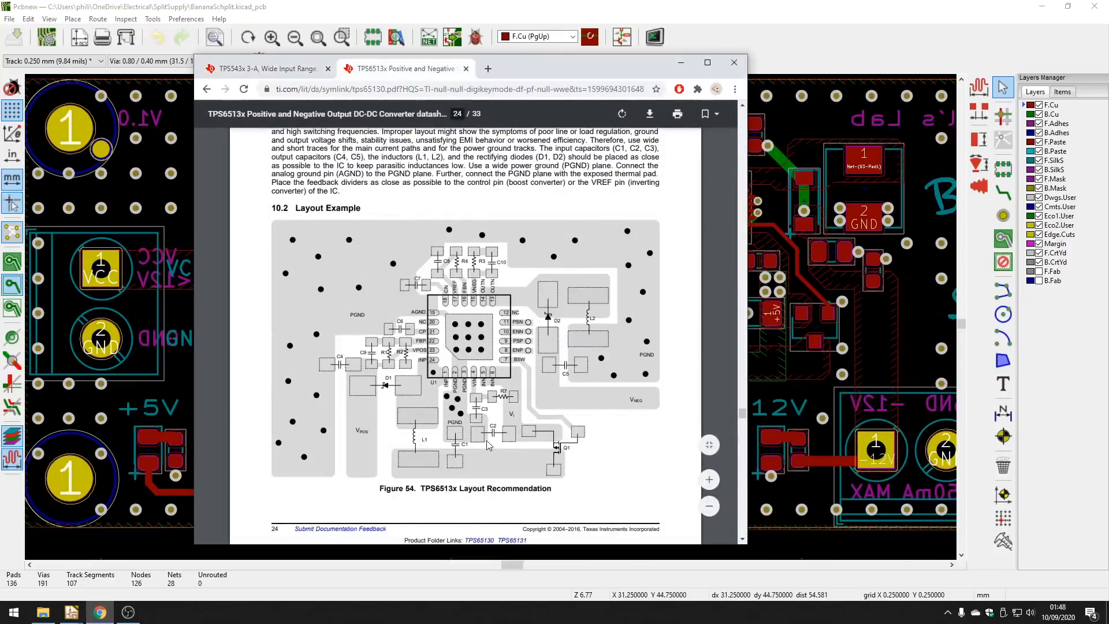
left_click(463, 17)
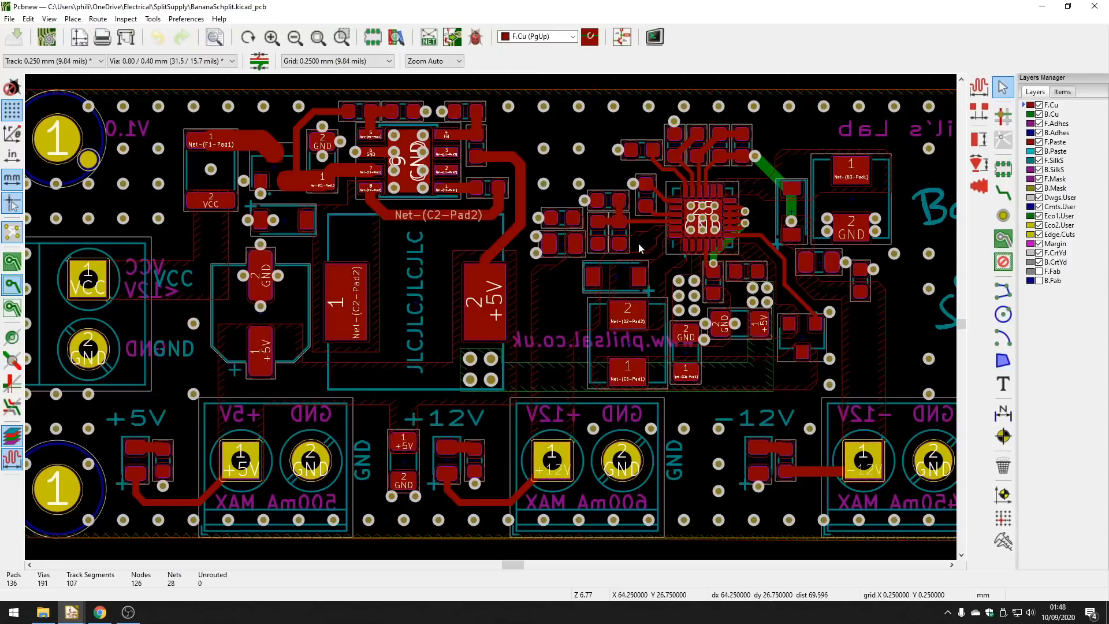
middle_click_drag(638, 243, 616, 245)
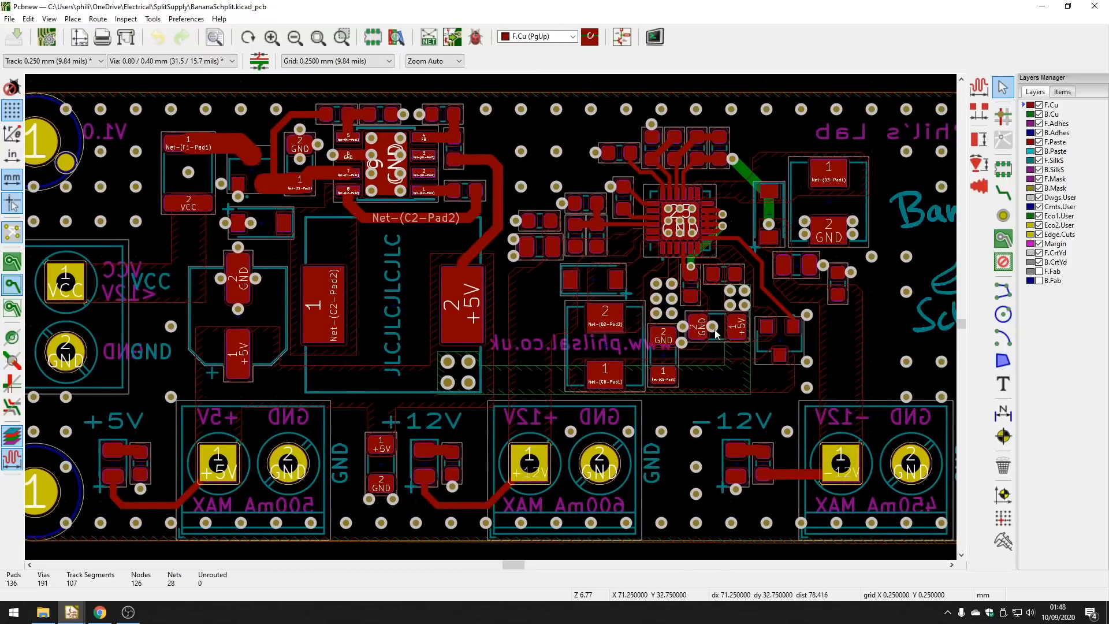
middle_click_drag(739, 260, 724, 264)
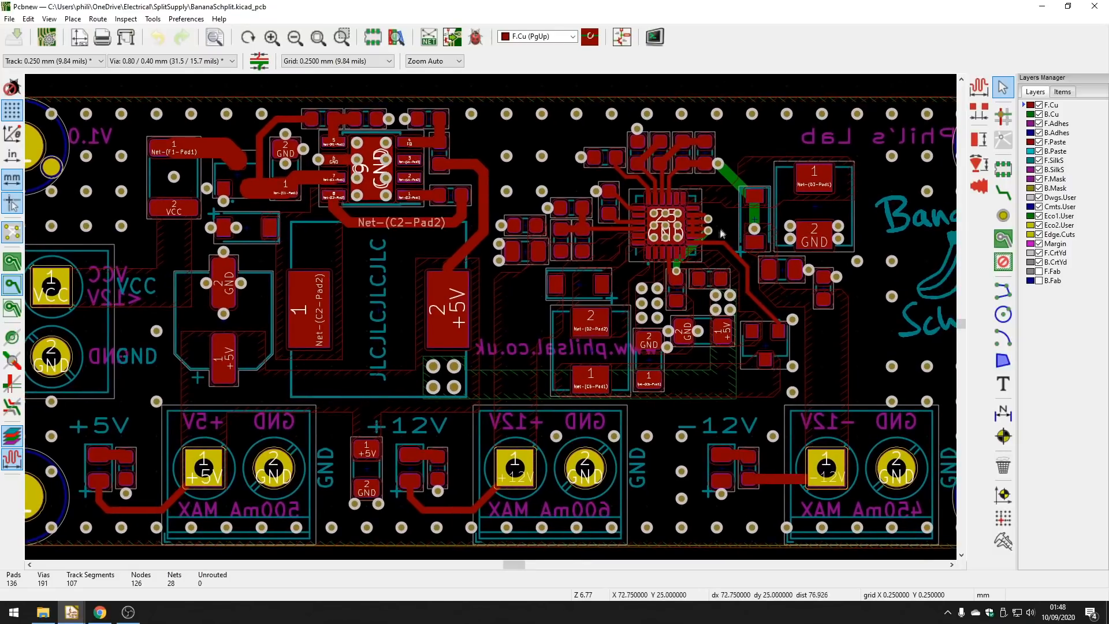
Activate the B.Cu layer, display the zone fills and examine the back-copper tracks around the ±12 V converter.
scroll(726, 267, "up", 1)
scroll(490, 316, "up", 4)
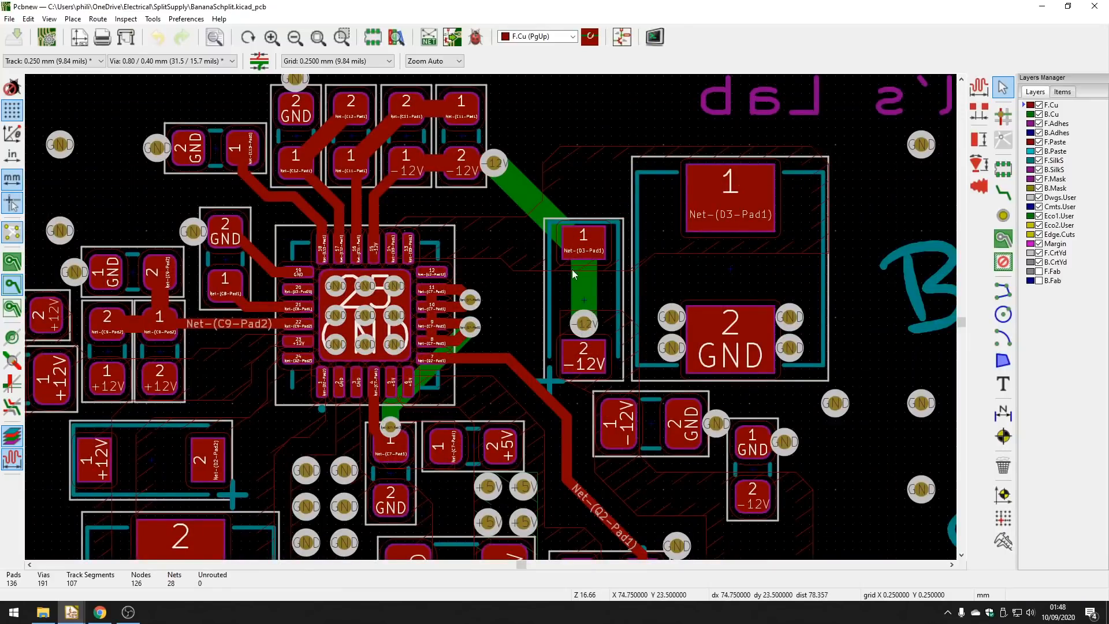
middle_click_drag(561, 273, 561, 268)
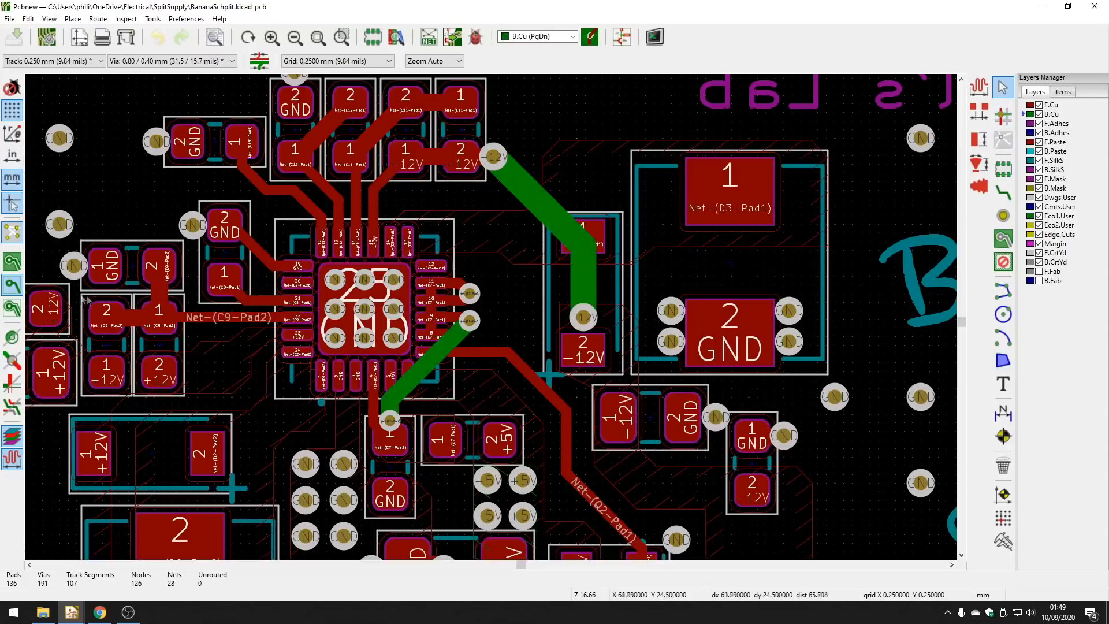
key("Page_Down")
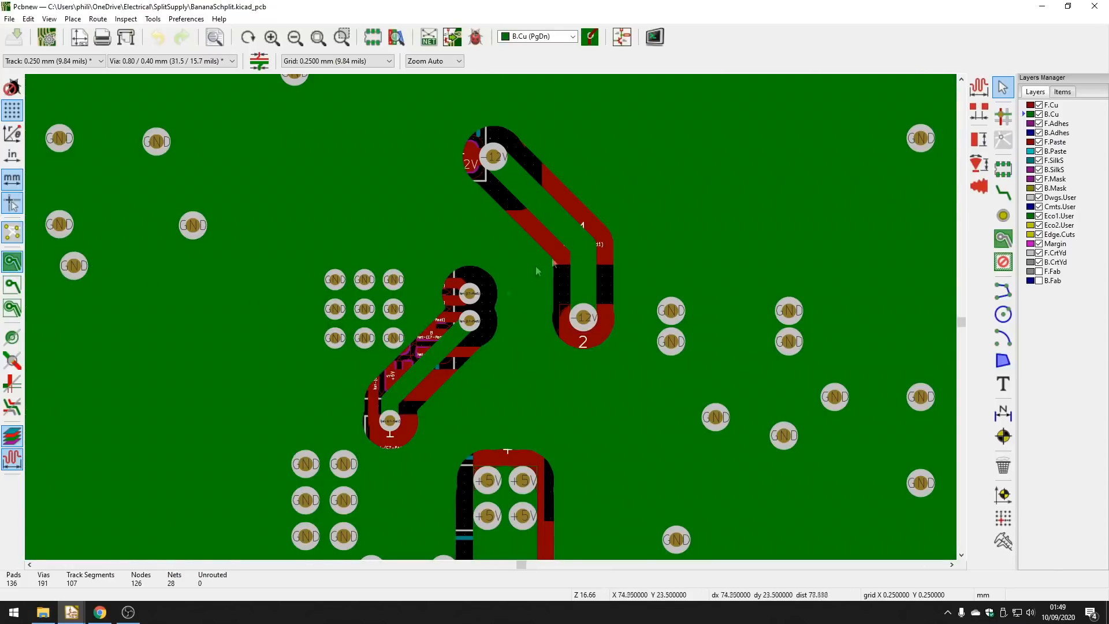
middle_click_drag(496, 314, 505, 289)
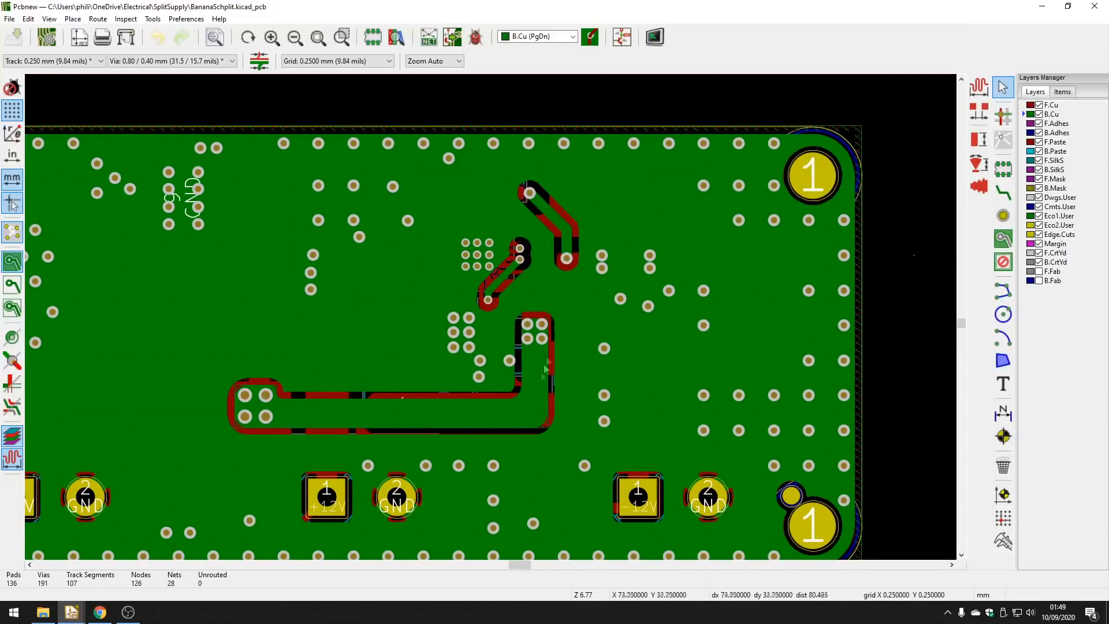
Hide the zone fills and look over the whole board, including the three output connectors and silkscreen labels.
left_click(12, 284)
middle_click_drag(293, 342, 362, 324)
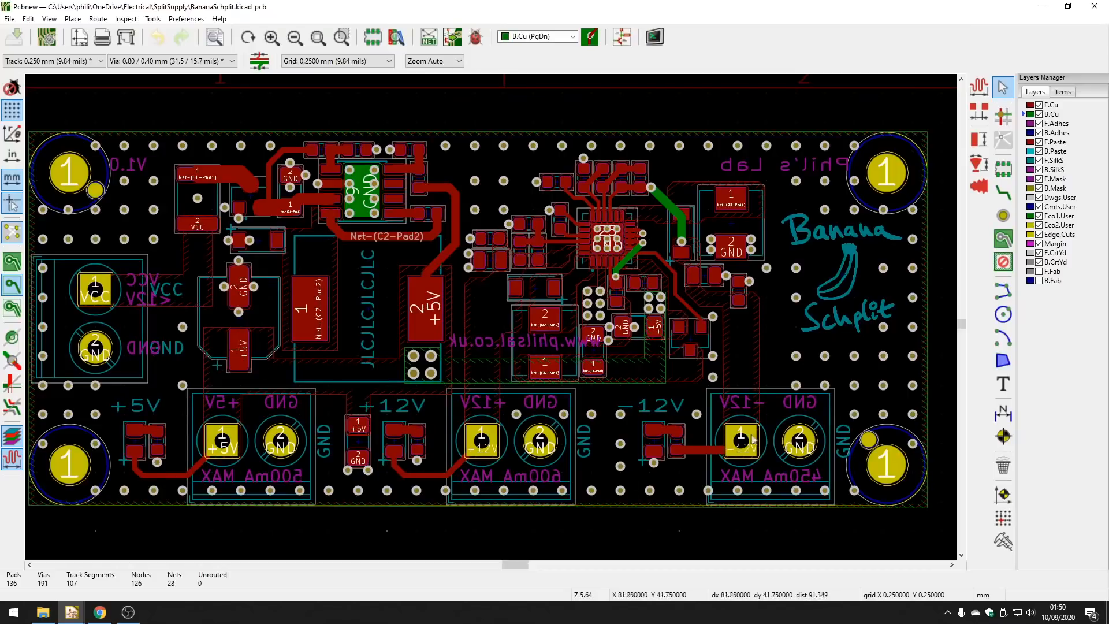
middle_click_drag(815, 292, 775, 302)
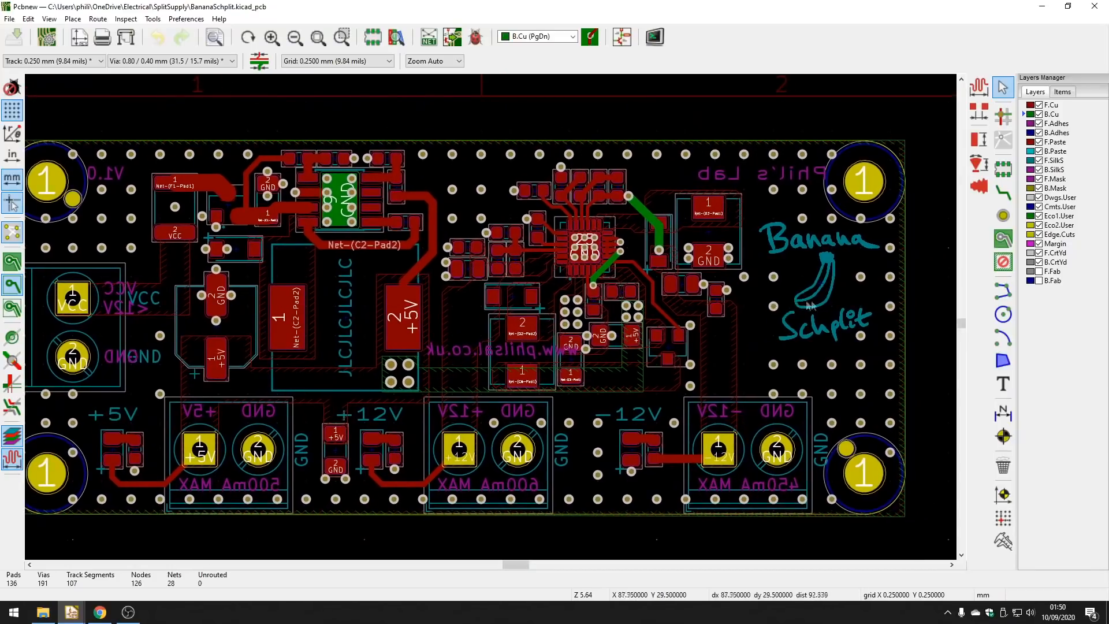
Examine the Banana Schplit silkscreen logo up close between the two mounting holes at the board's end.
middle_click_drag(825, 246, 640, 269)
scroll(639, 269, "up", 1)
scroll(491, 317, "up", 4)
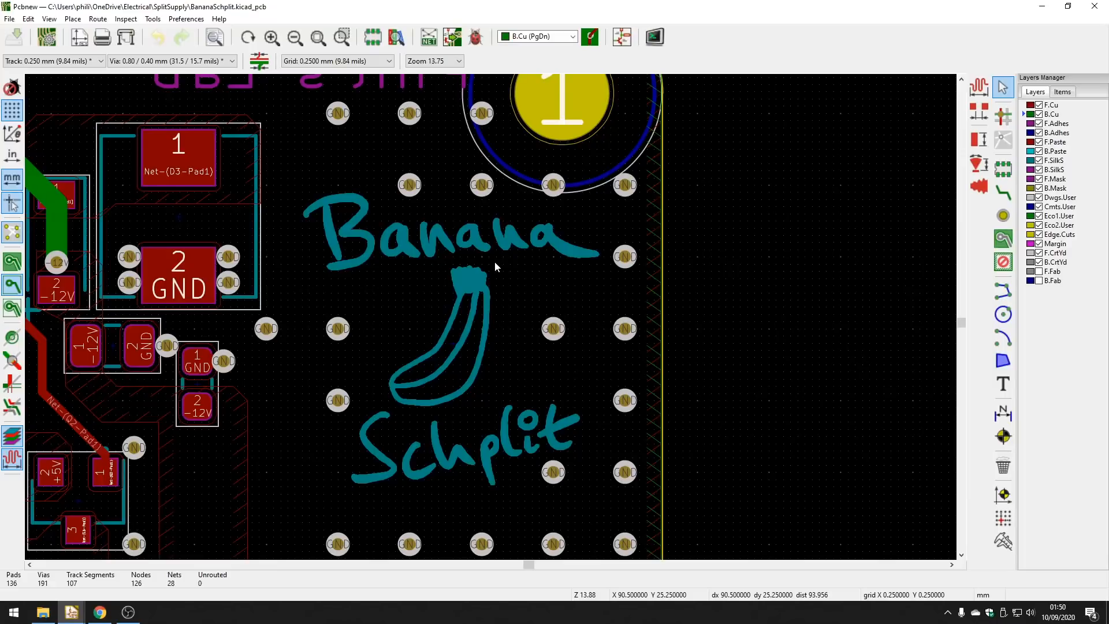
scroll(495, 261, "down", 4)
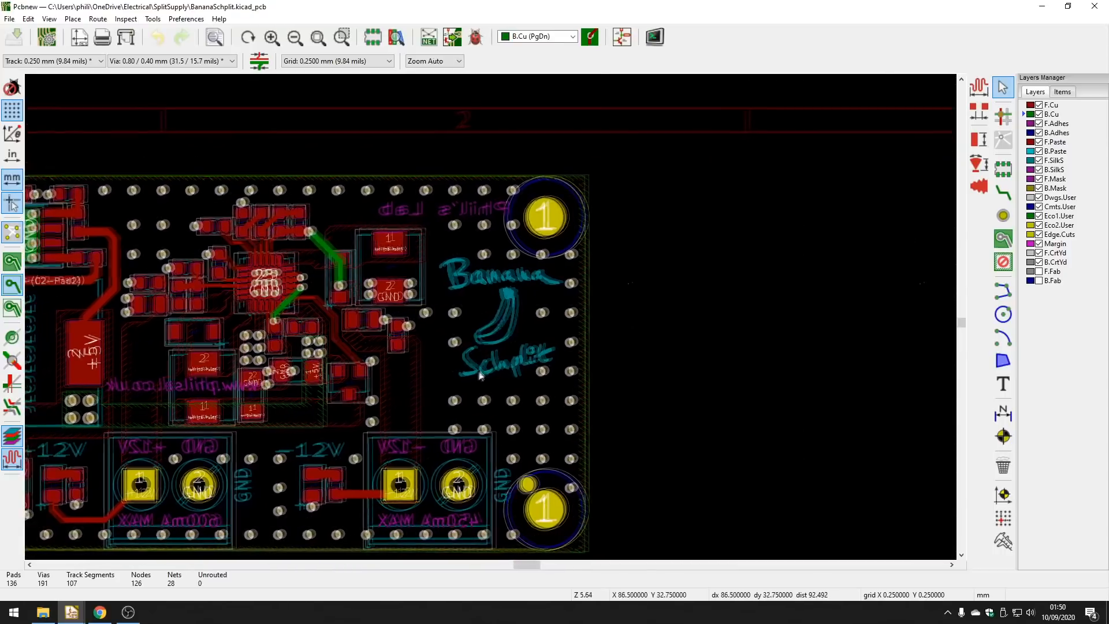
middle_click_drag(478, 377, 516, 351)
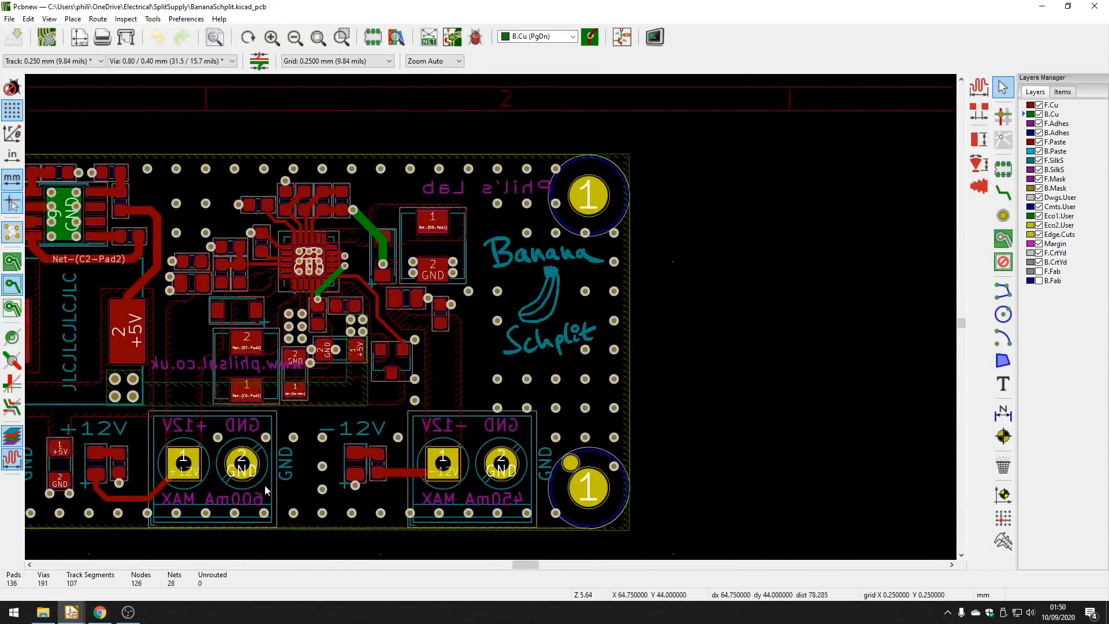
Load PhilsLabSilk.png into the Bitmap to Component Converter from the KiCad project window, and return to the PCB layout.
mouse_move(71, 612)
left_click(78, 577)
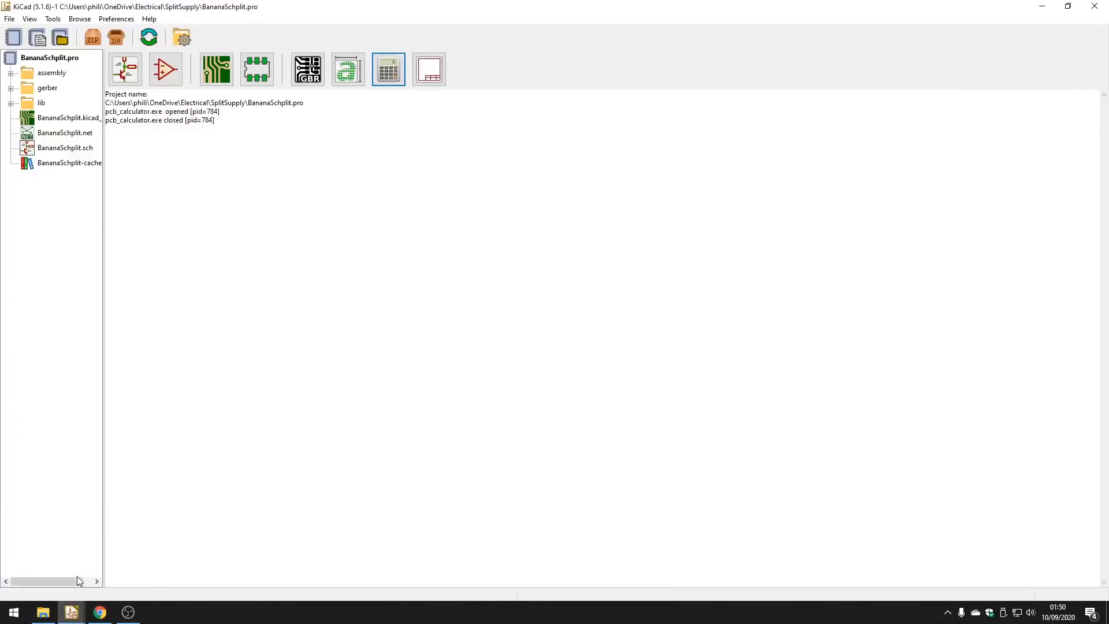
left_click(348, 72)
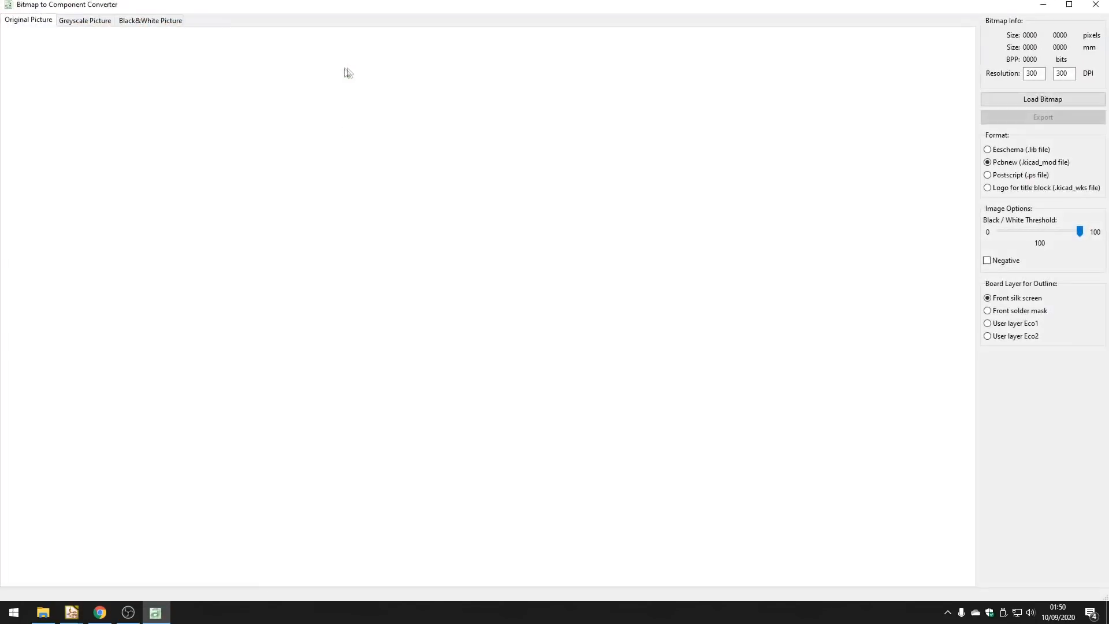
left_click(1070, 99)
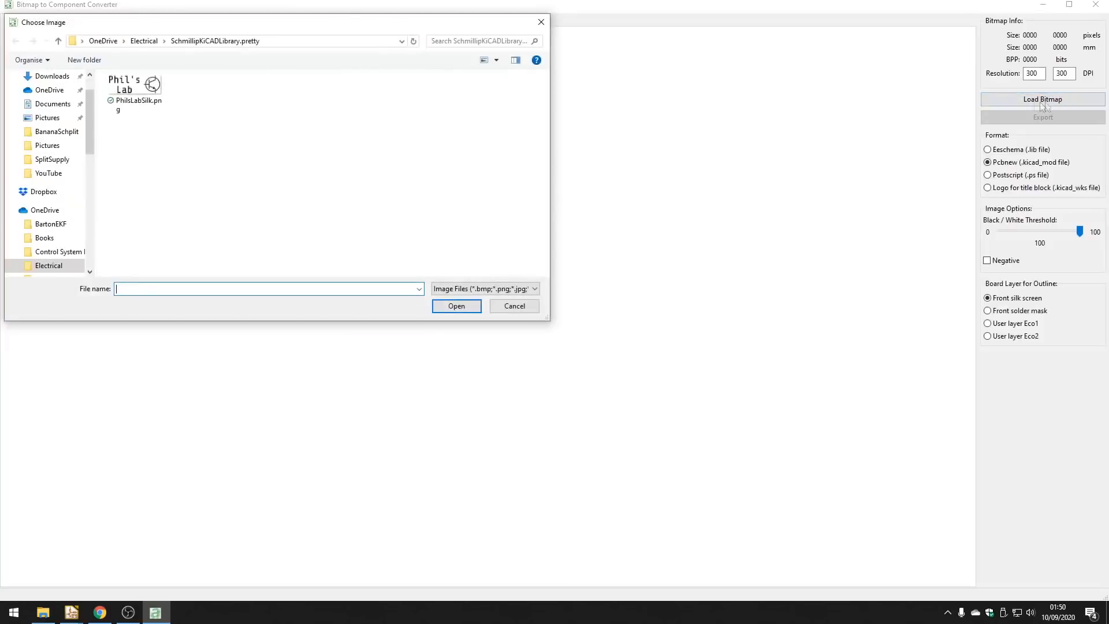
double_click(144, 97)
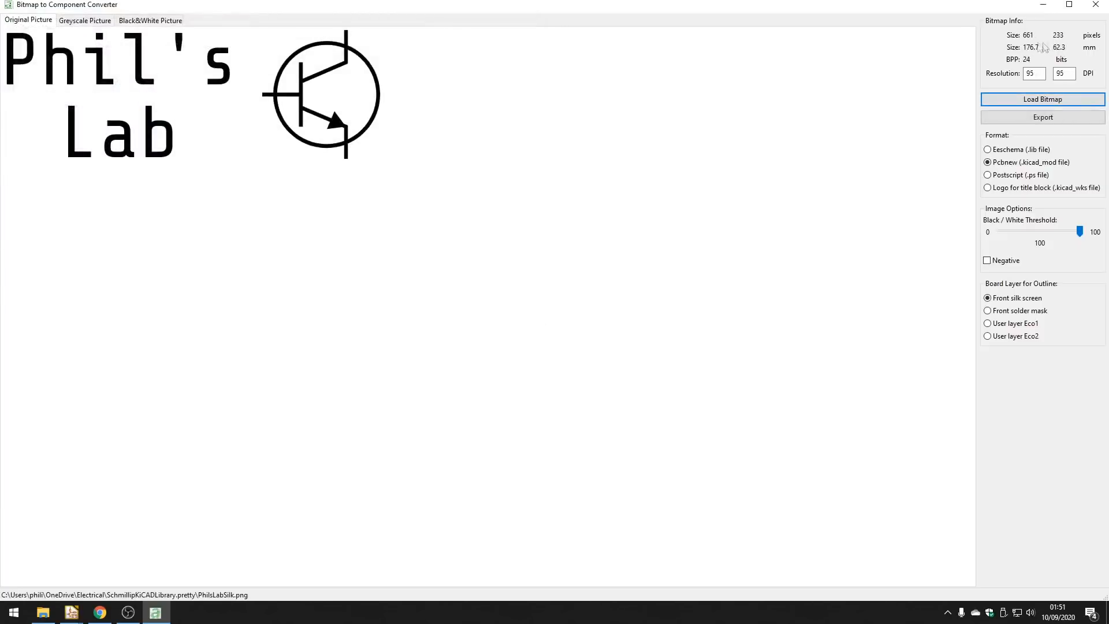
left_click(1043, 5)
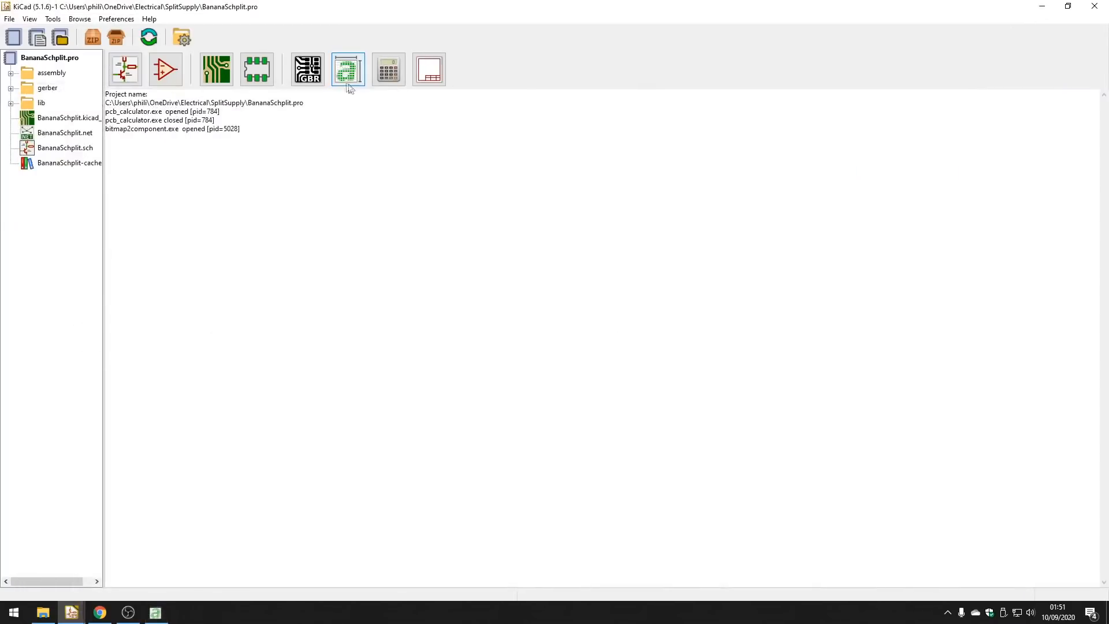
left_click(216, 69)
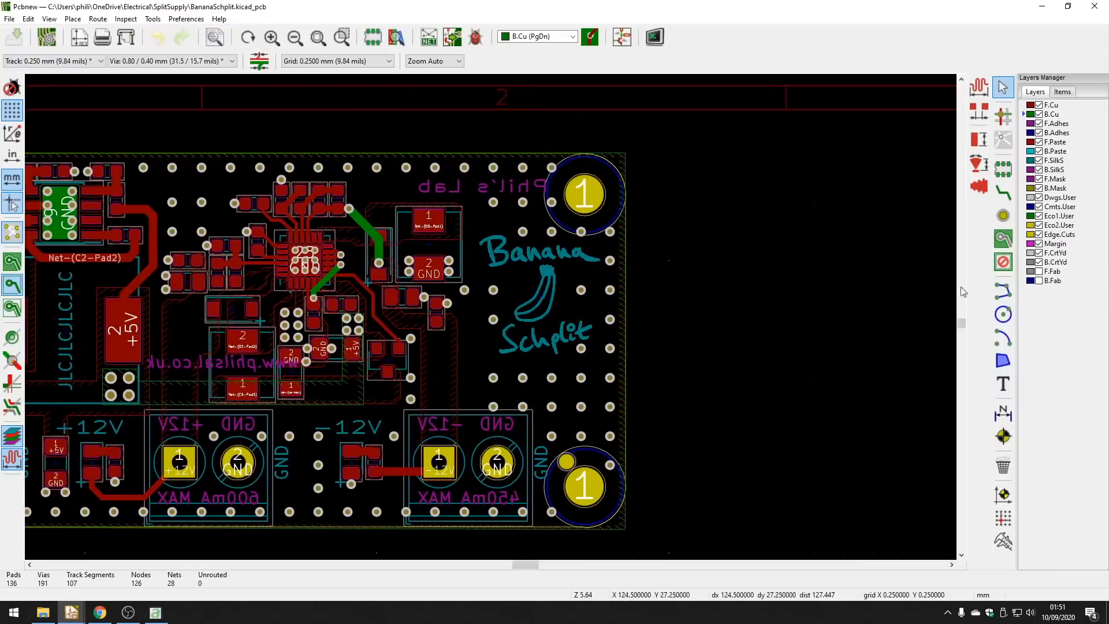
left_click(1003, 292)
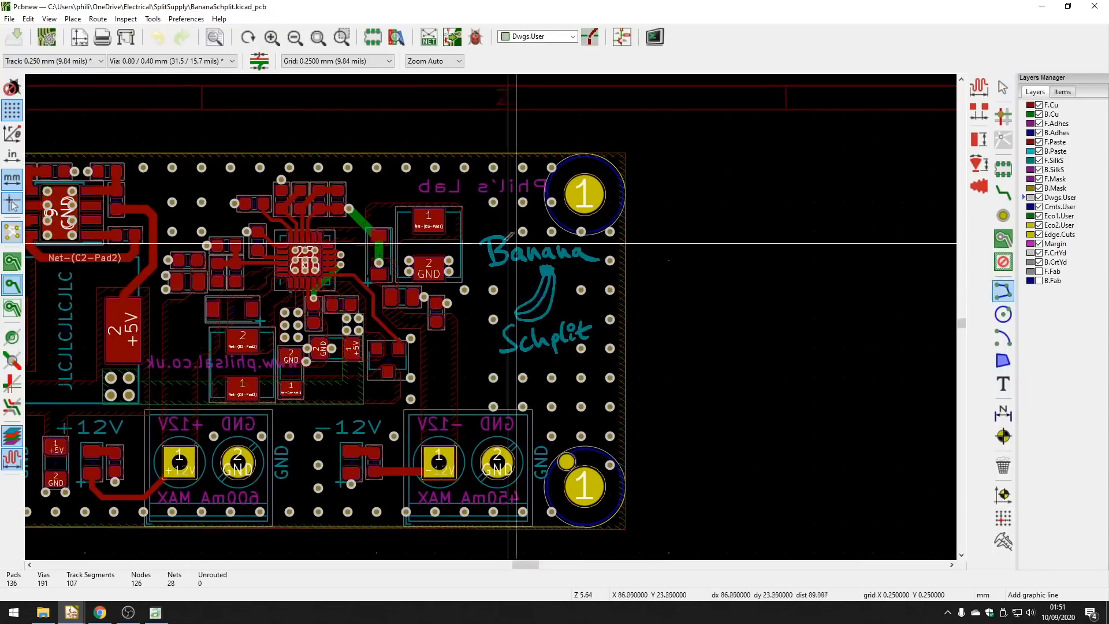
left_click(481, 235)
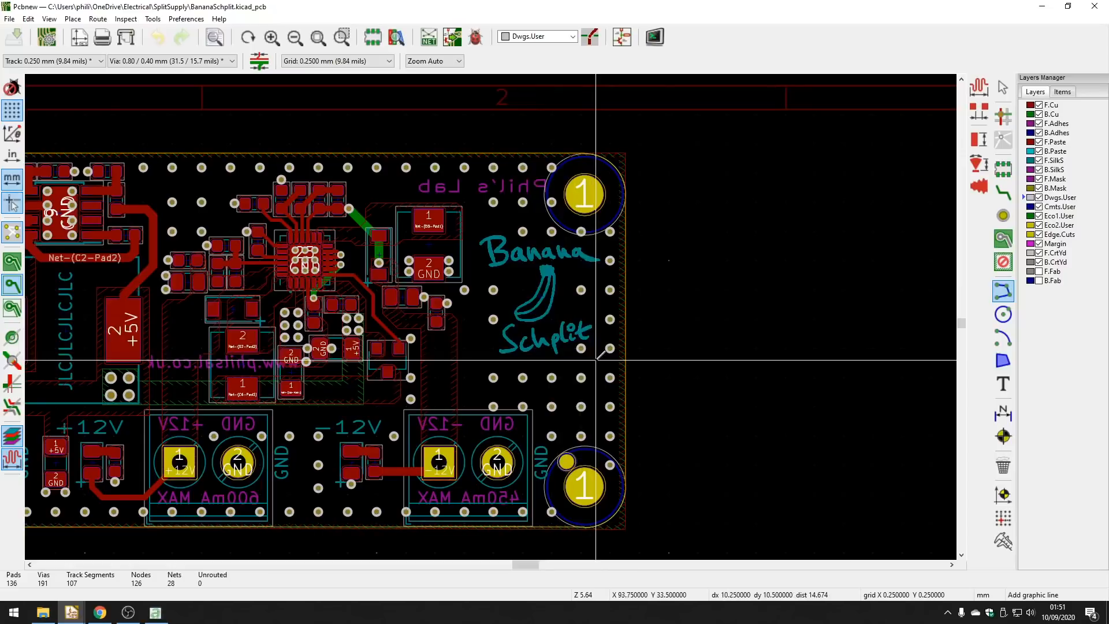
key("Escape")
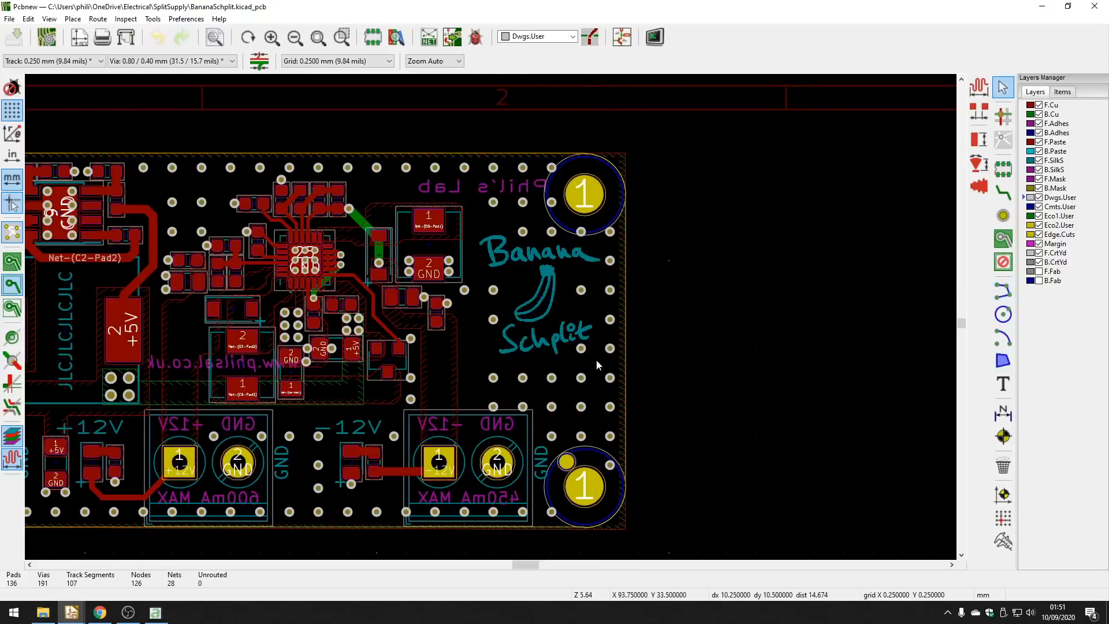
Switch to the Bitmap to Component Converter and set the PhilsLabSilk.png resolution to 2048 by 2048 DPI.
left_click(162, 617)
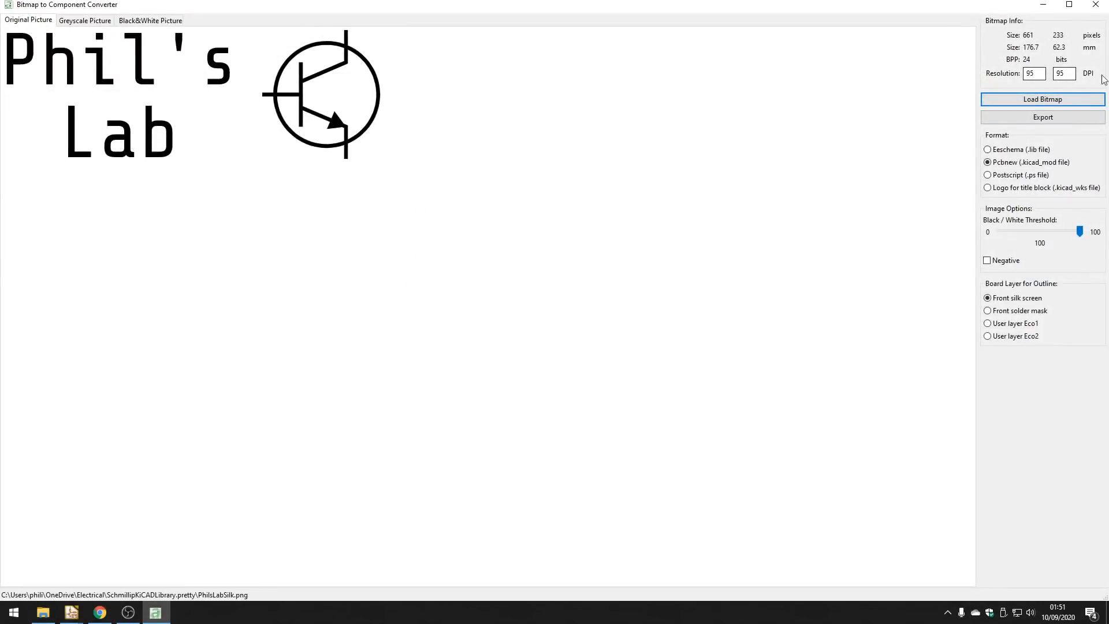
left_click_drag(1040, 73, 987, 74)
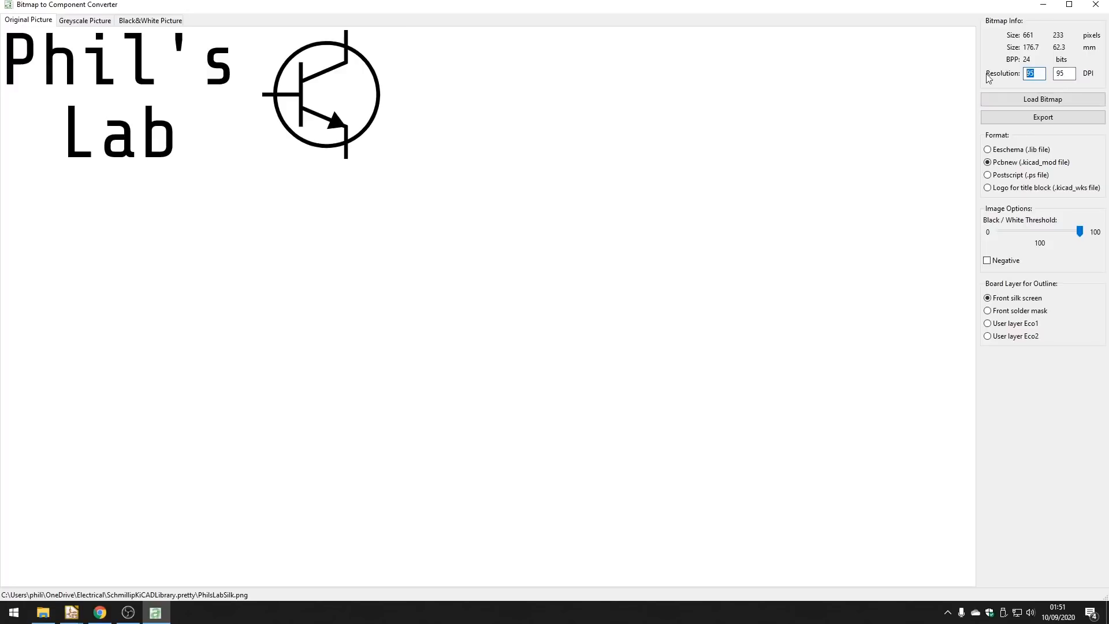
type("250")
key("Tab")
type("2048")
left_click_drag(1072, 74, 1038, 74)
left_click(1031, 74)
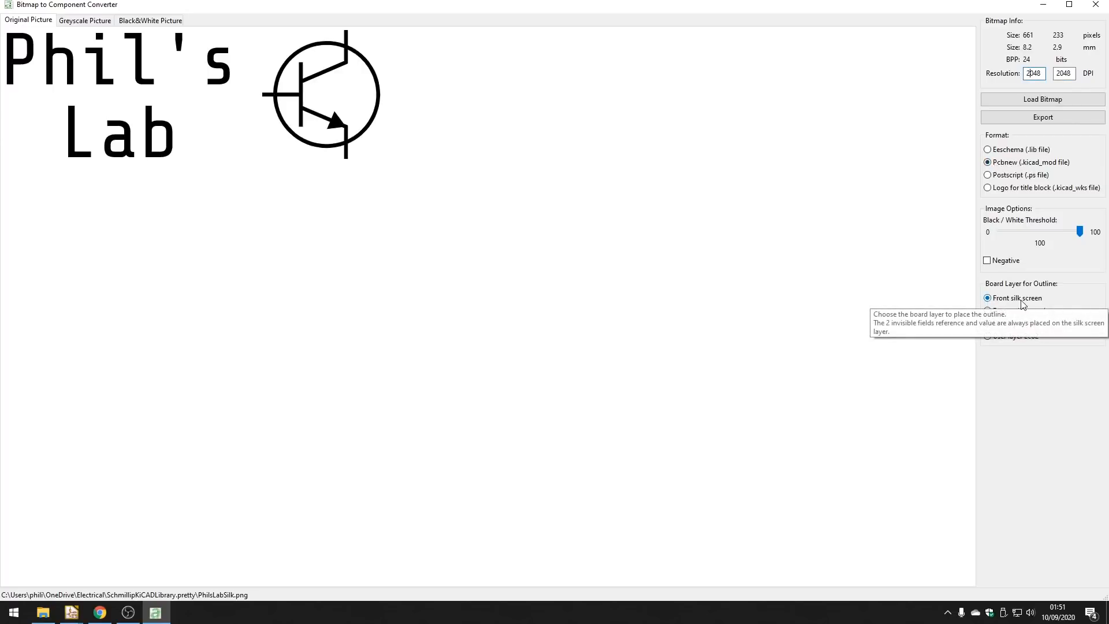
Preview the logo in black and white, try a low black/white threshold of 2, and restore it to 100.
left_click(139, 24)
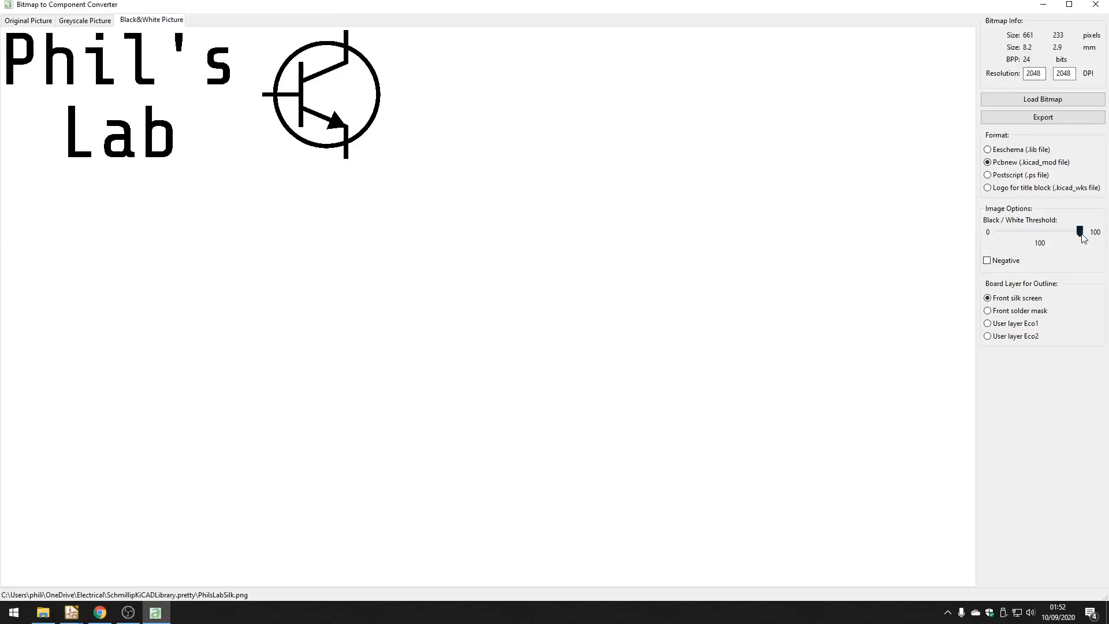
left_click_drag(1083, 238, 1001, 237)
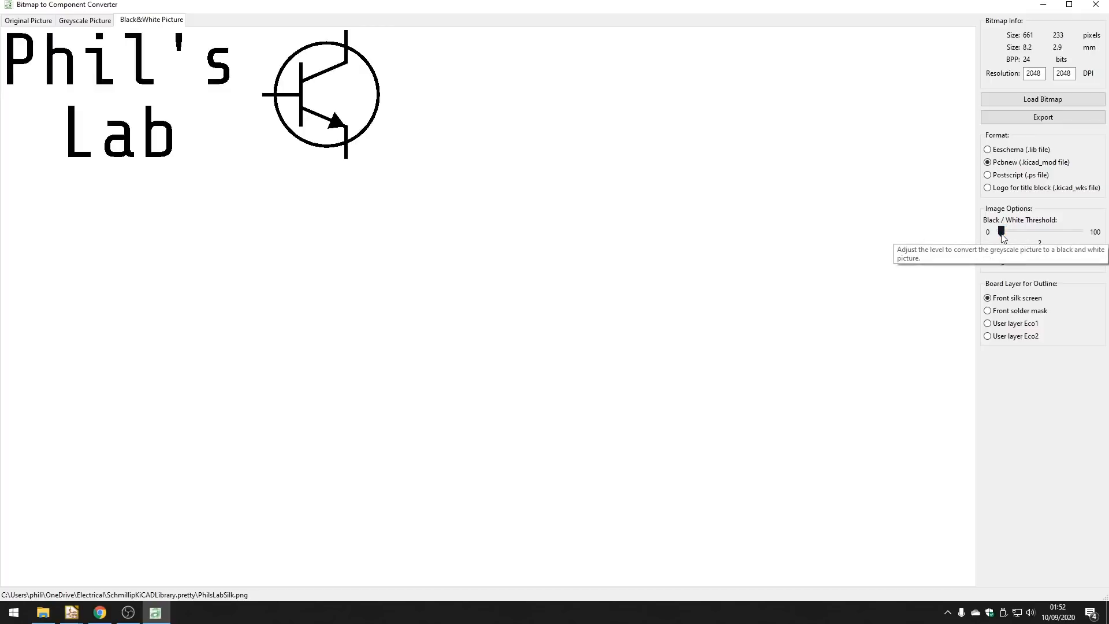
left_click_drag(1002, 235, 1083, 239)
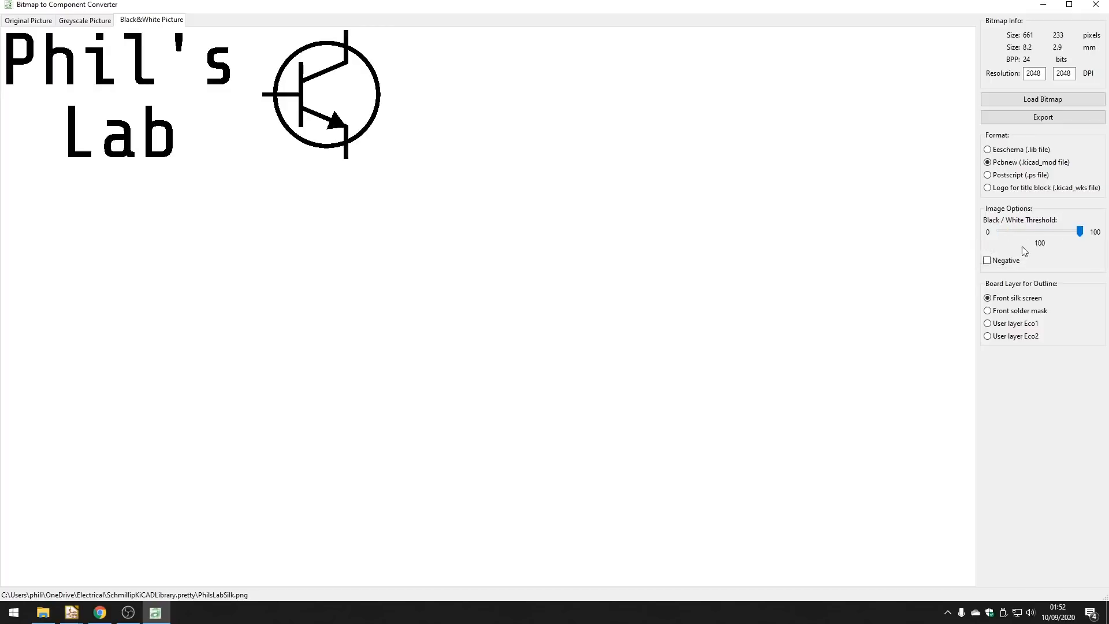
Start exporting the logo as a .kicad_mod footprint, view the target library folder, cancel, and return to the PCB layout.
left_click(1011, 117)
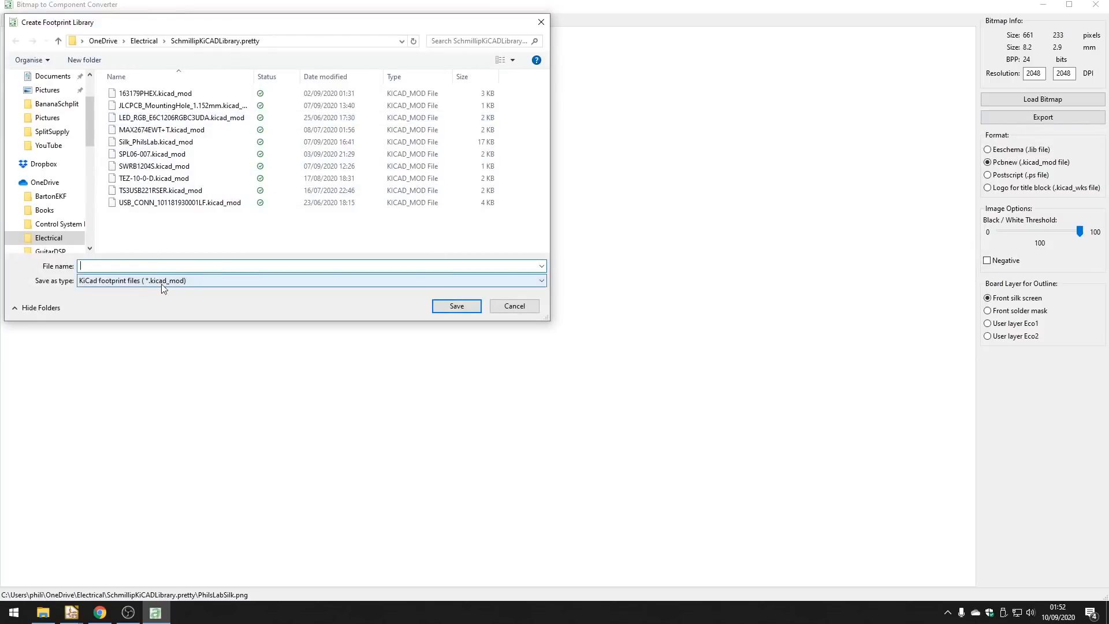
left_click(512, 305)
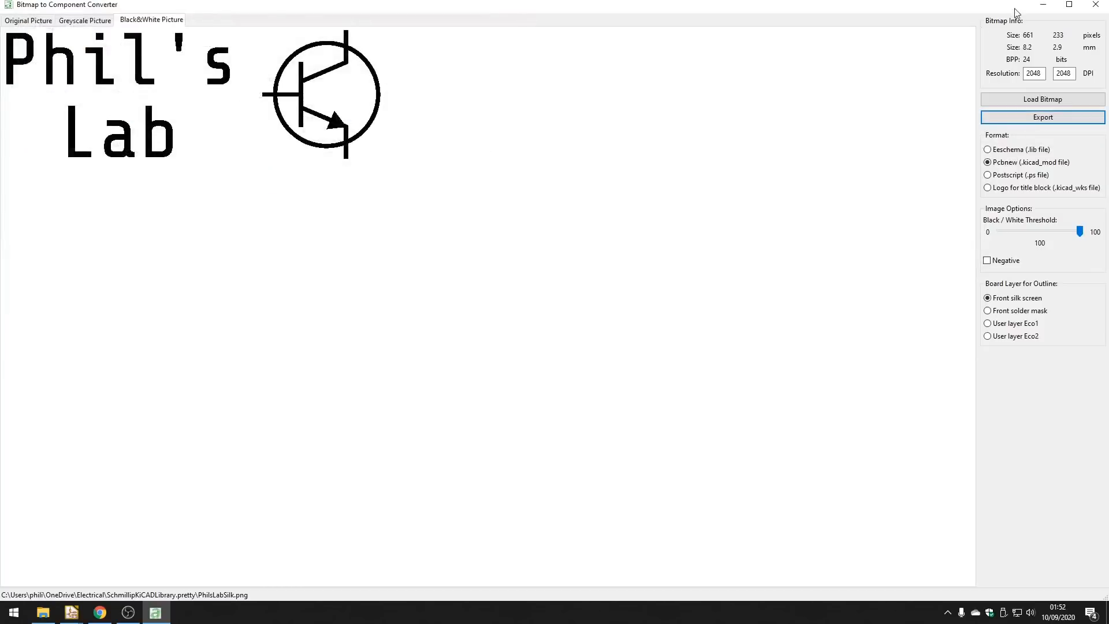
left_click(1042, 7)
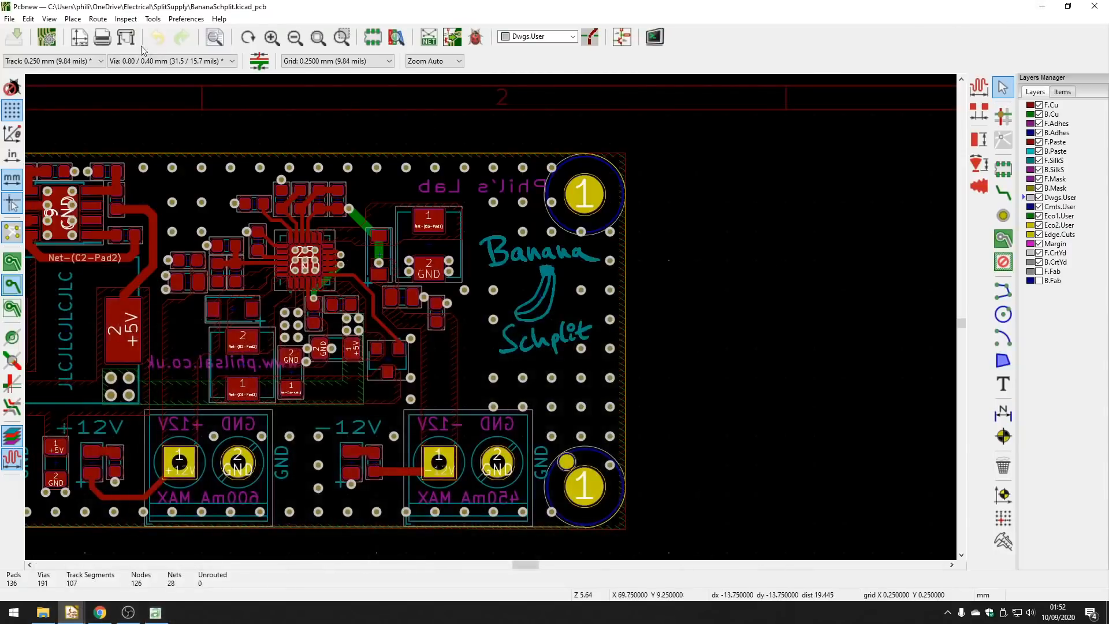
Open the footprint library manager and examine the project-specific BananSchplitSilk library entry and its path.
left_click(184, 20)
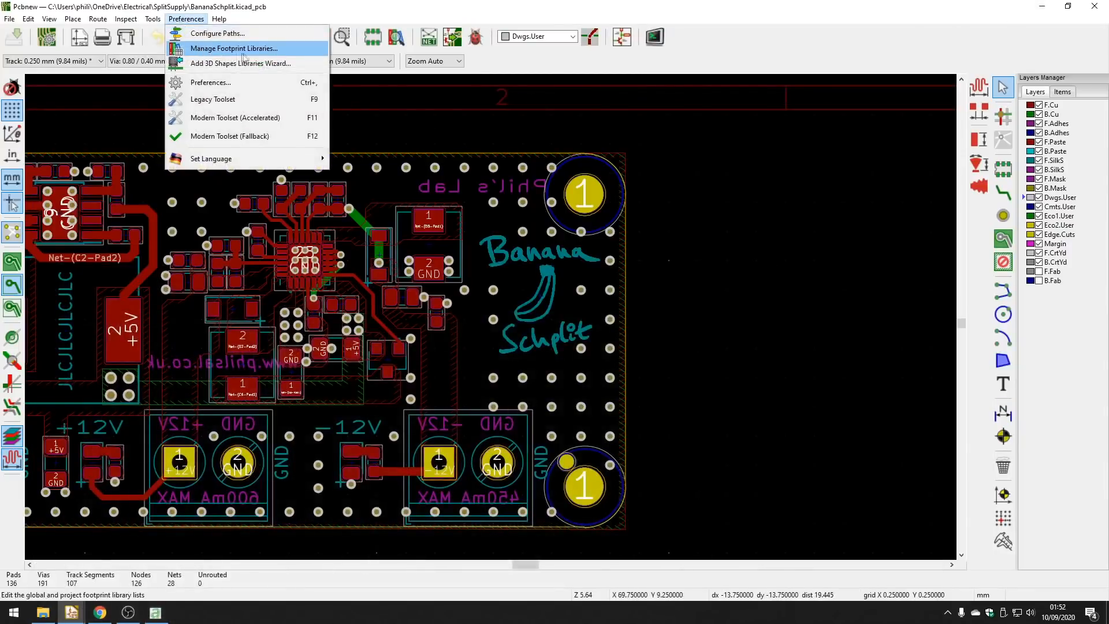
left_click(220, 50)
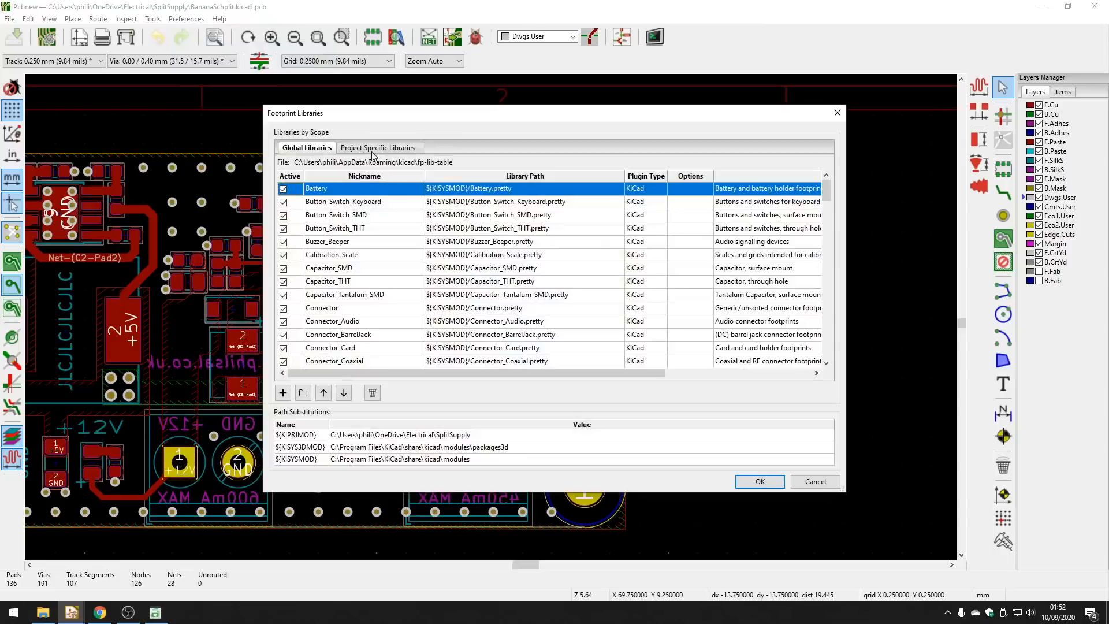
left_click(372, 149)
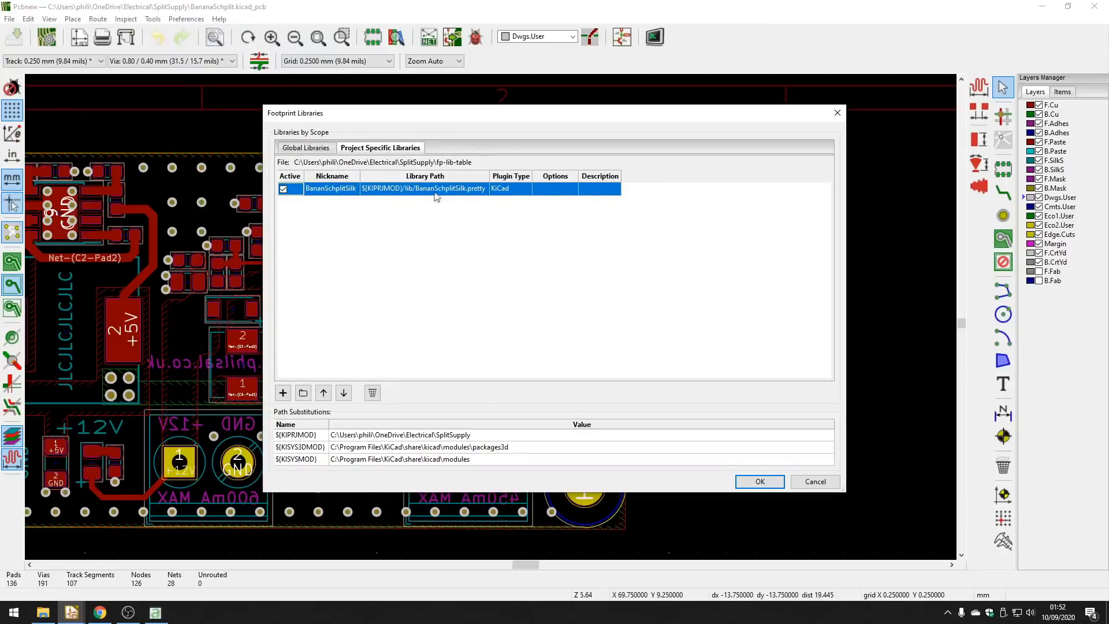
left_click(837, 112)
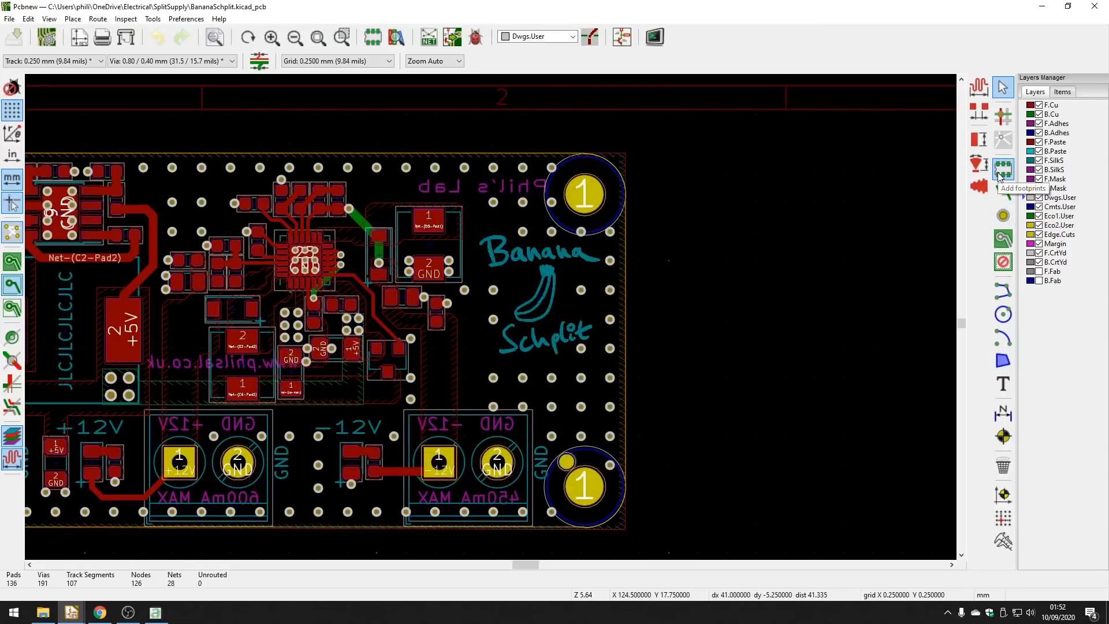
Preview both logos in the BananSchplitSilk library and place the BananaSchplitSilkLogoDrawn footprint in the empty area beside the board.
left_click(1003, 169)
left_click(499, 299)
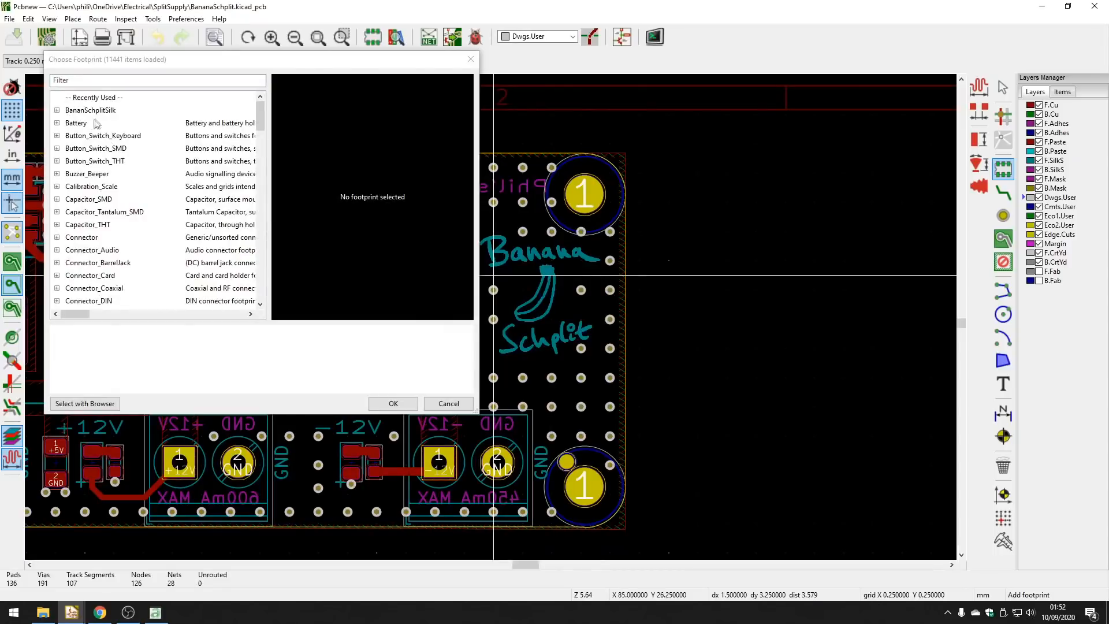
left_click(56, 111)
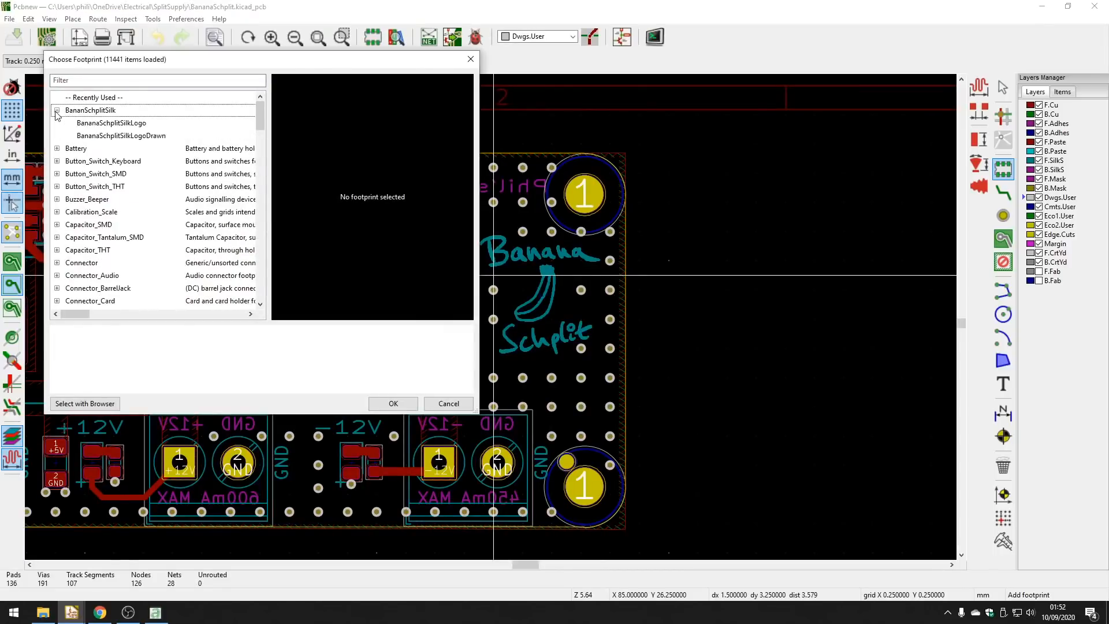
left_click(114, 124)
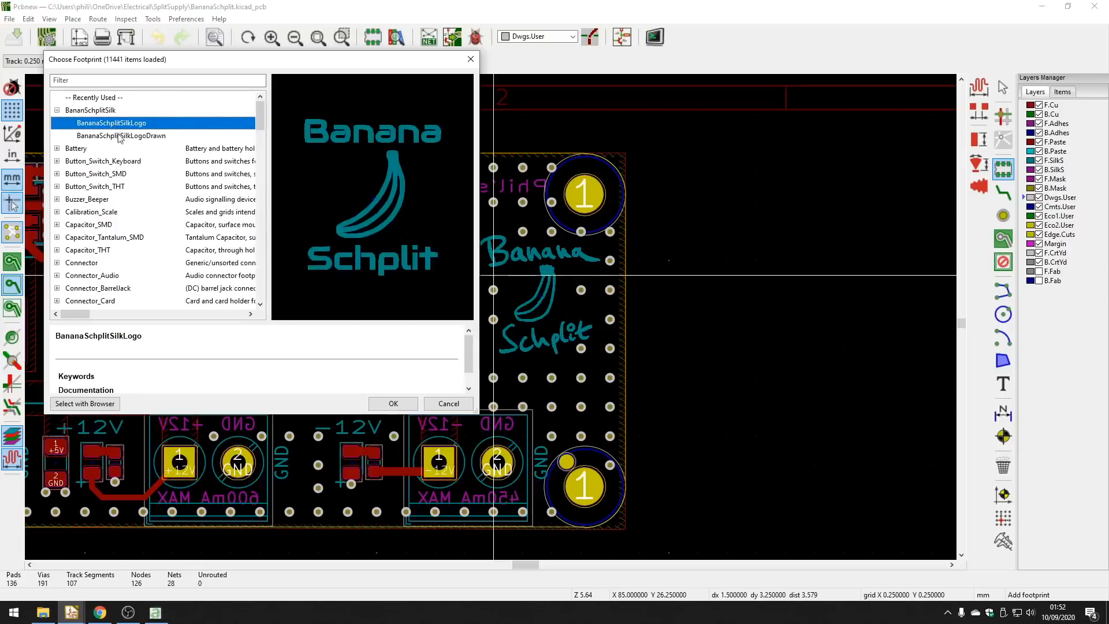
left_click(120, 137)
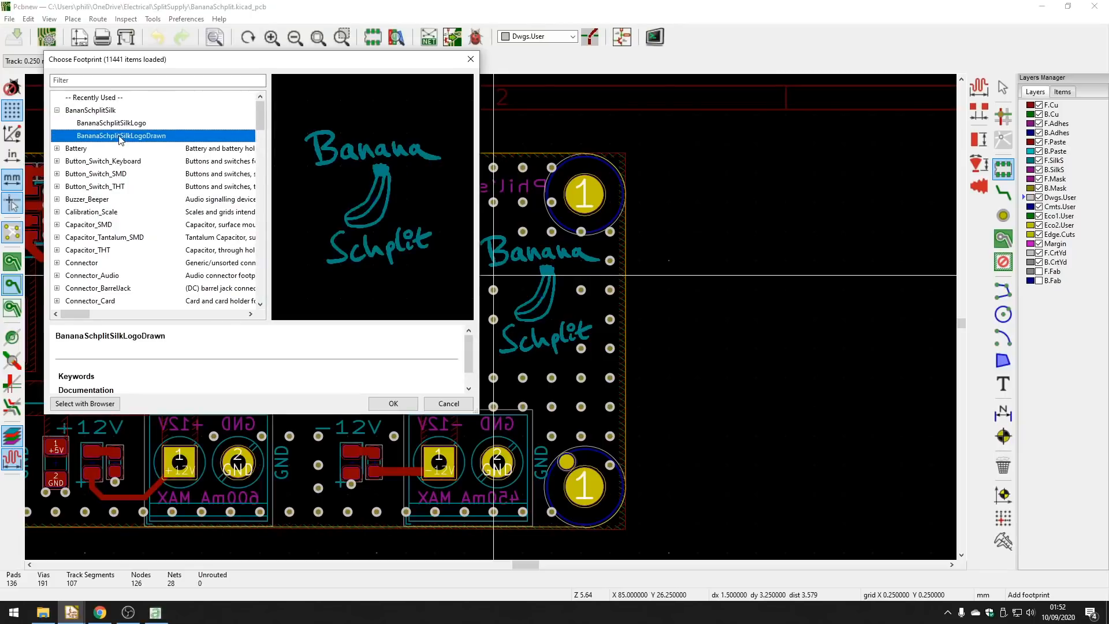
double_click(121, 137)
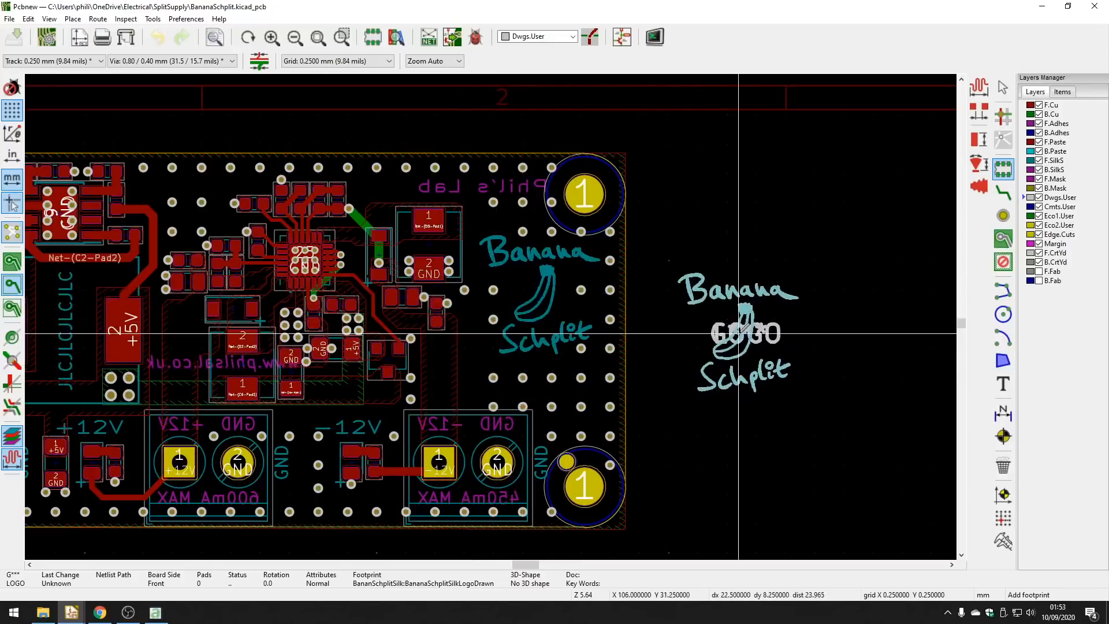
left_click(738, 332)
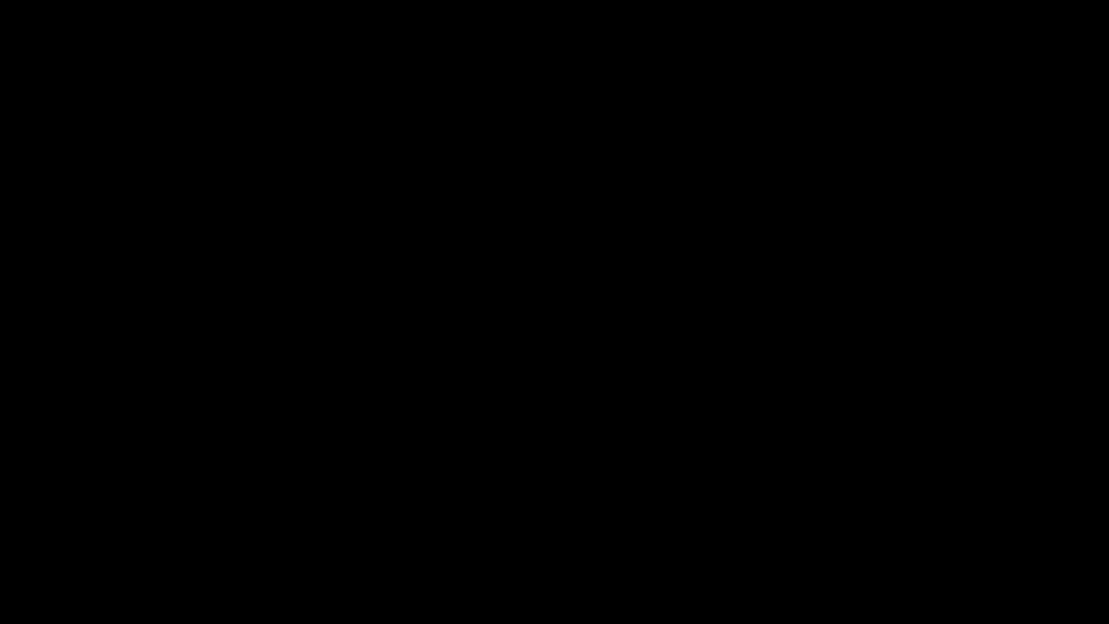
Open the board in the 3D Viewer and examine the Banana Schplit silkscreen logo and surrounding components from several angles.
left_click(49, 19)
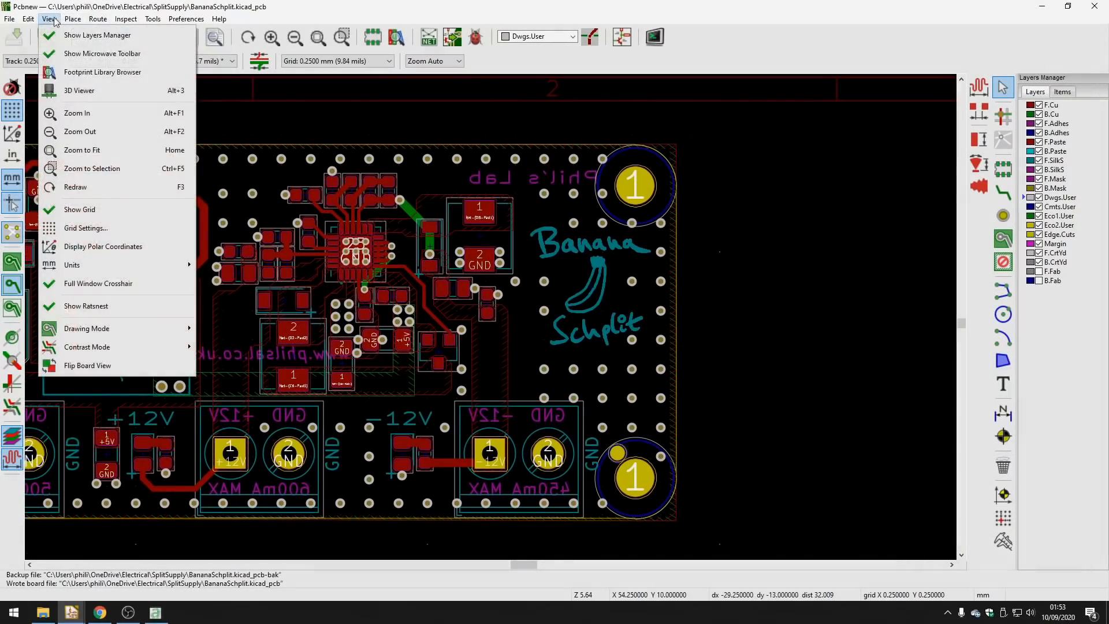
left_click(81, 91)
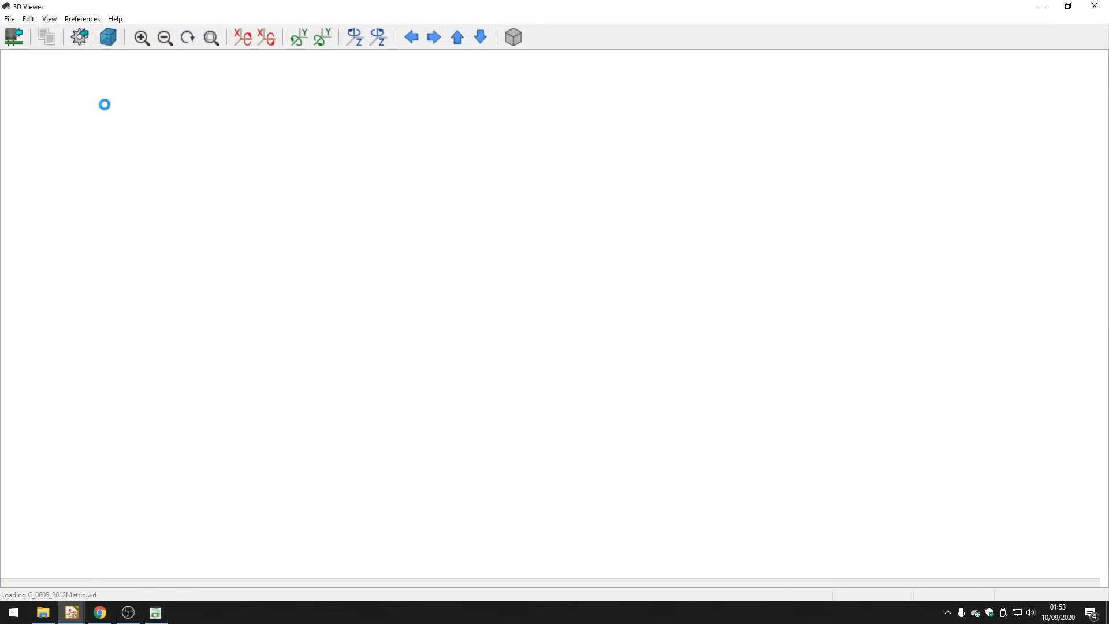
left_click_drag(720, 376, 612, 300)
scroll(613, 300, "up", 5)
middle_click_drag(924, 370, 599, 445)
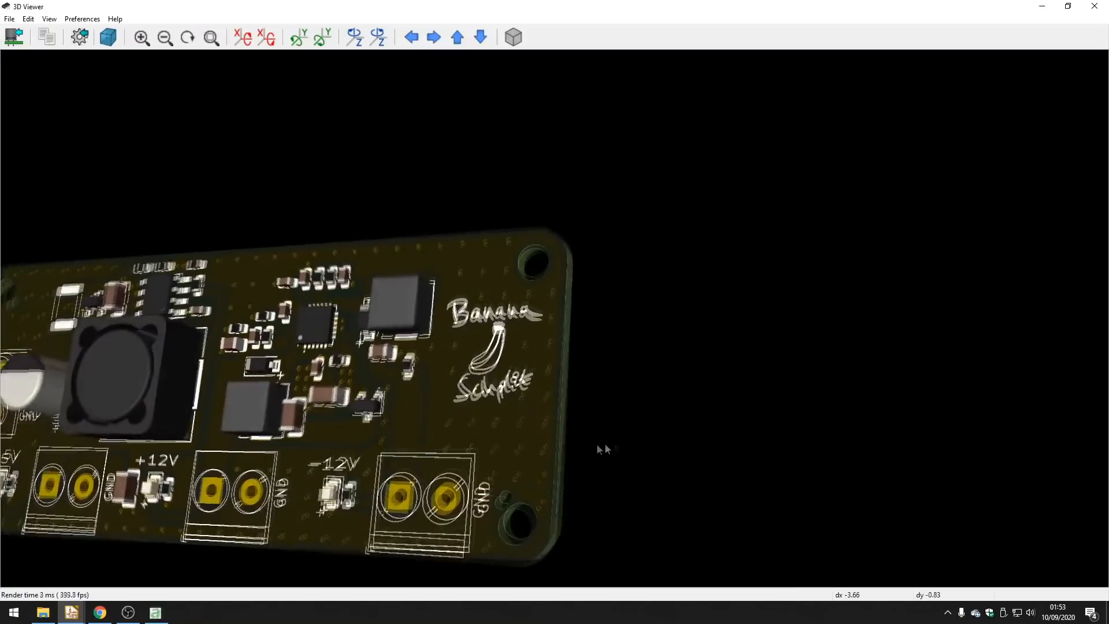
scroll(599, 448, "up", 4)
left_click_drag(523, 343, 624, 380)
middle_click_drag(521, 370, 636, 366)
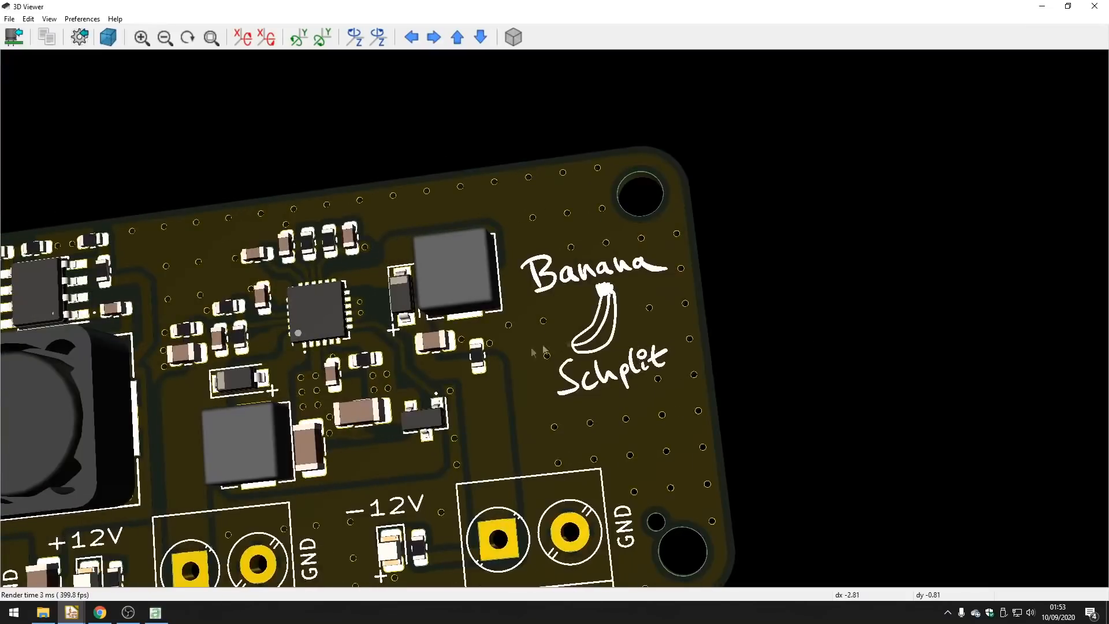
middle_click_drag(543, 350, 681, 342)
scroll(681, 342, "down", 2)
left_click_drag(595, 416, 508, 451)
middle_click_drag(485, 367, 531, 356)
scroll(532, 355, "down", 4)
left_click_drag(584, 402, 751, 364)
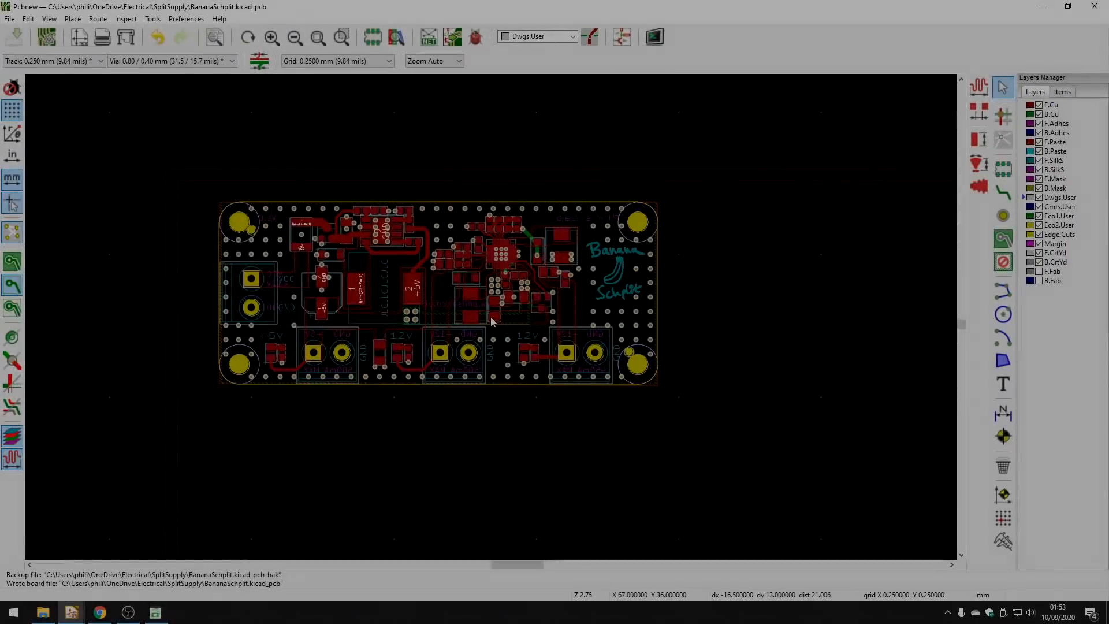
Open the properties of the vertical JLCJLCJLCJLC silkscreen text between the inductor pads, review them, and cancel without changes.
scroll(491, 316, "up", 5)
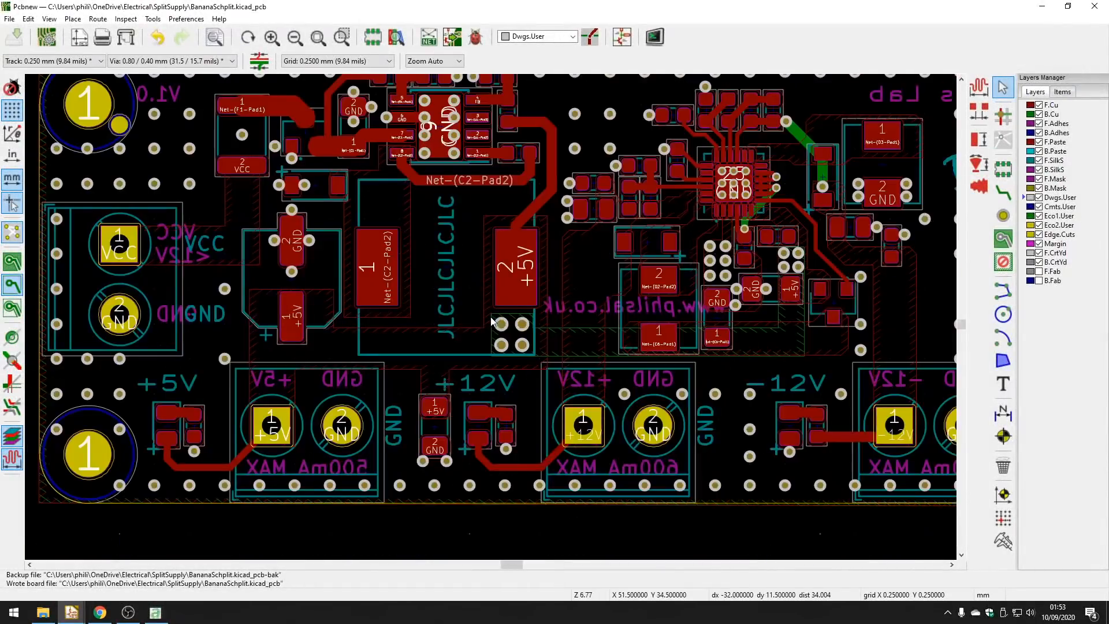
middle_click_drag(490, 319, 411, 348)
double_click(372, 276)
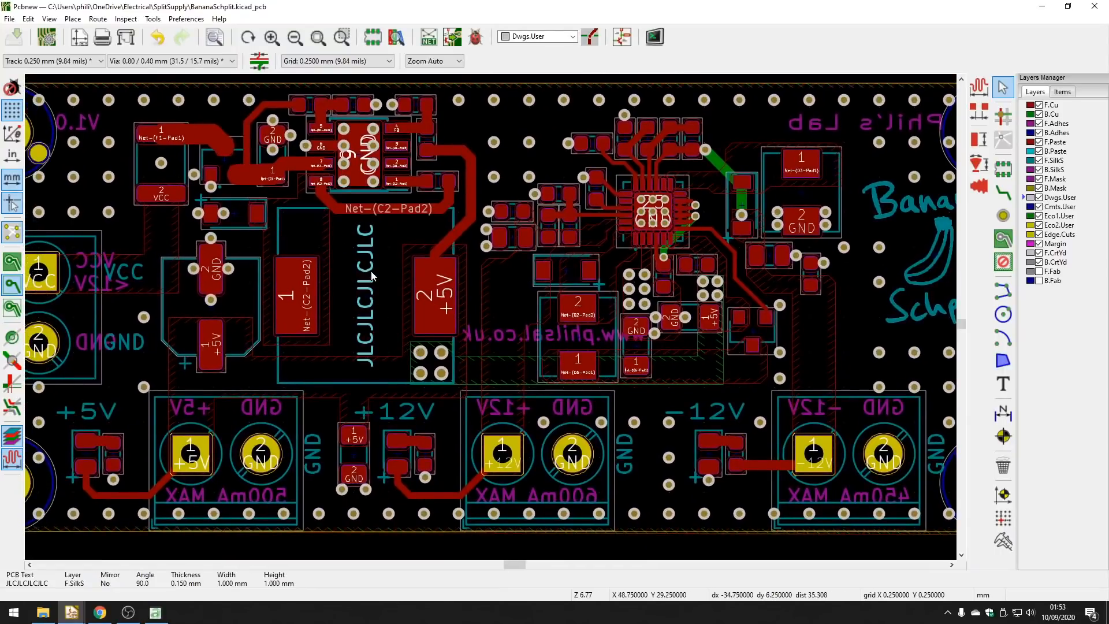
left_click(455, 238)
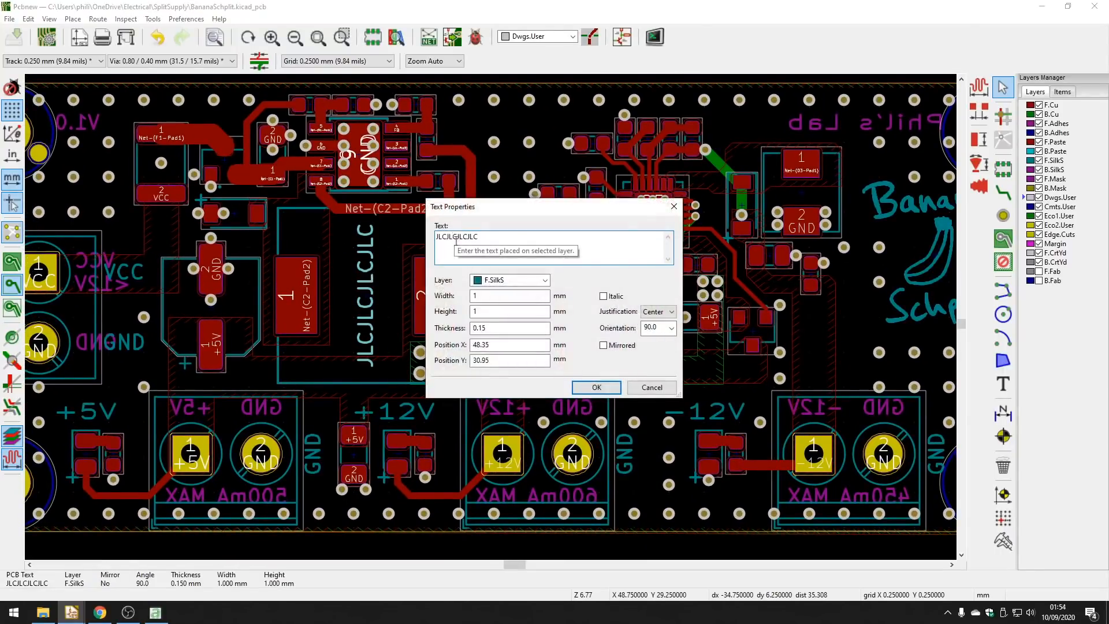
left_click_drag(485, 206, 535, 208)
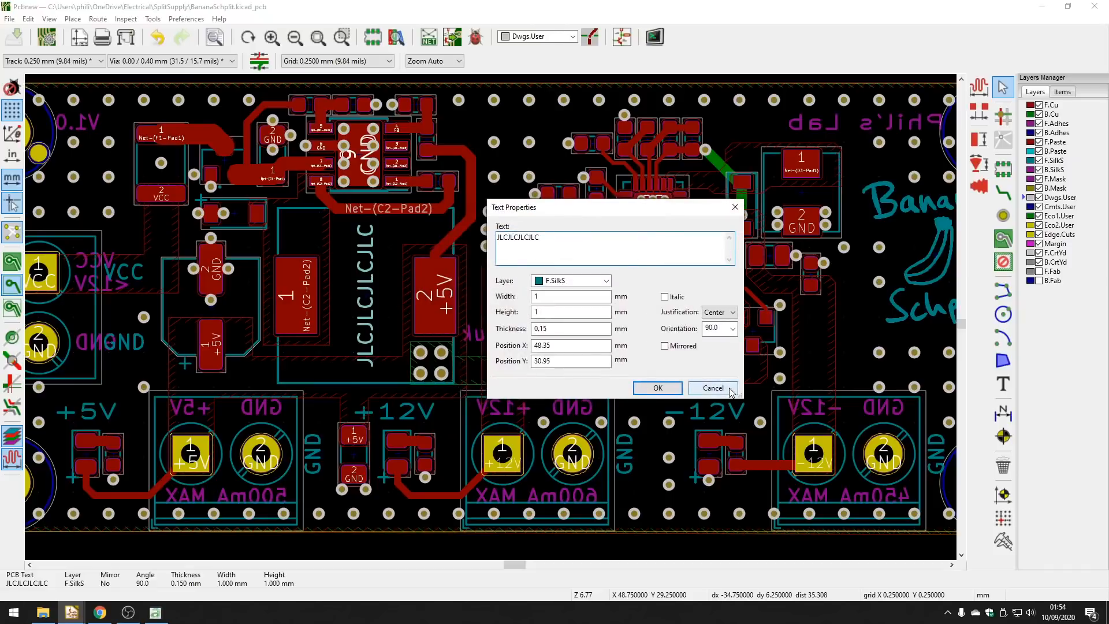
left_click(727, 387)
left_click(449, 556)
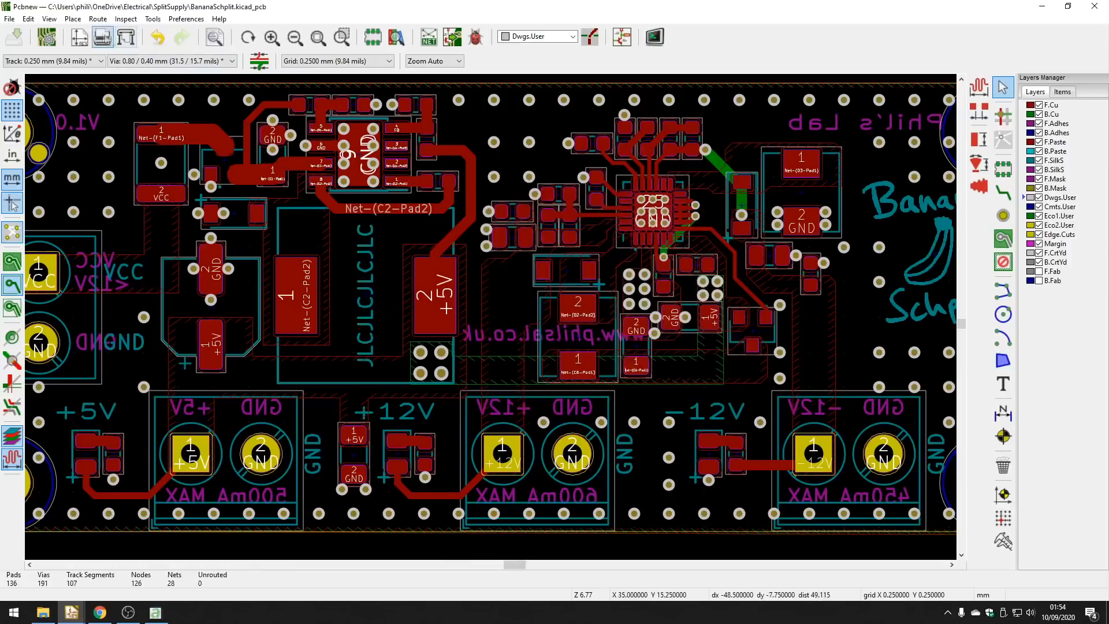
Check the board in the 3D Viewer, and examine the small tooling hole beside the mounting hole near the V1.0 label.
left_click(49, 19)
left_click(79, 91)
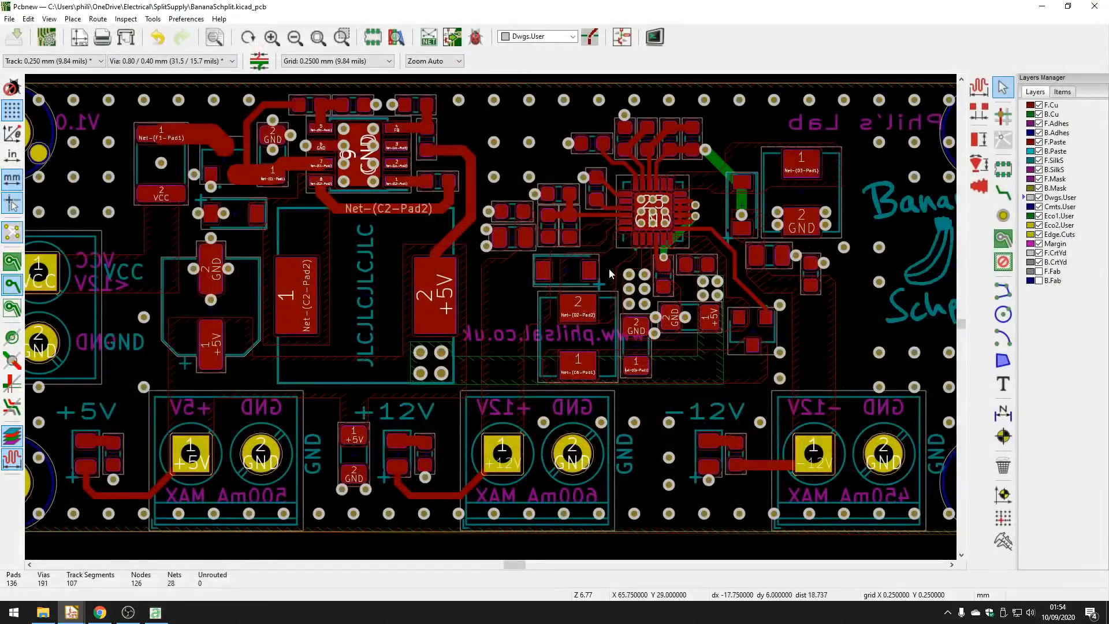
middle_click_drag(609, 268, 671, 289)
scroll(175, 238, "down", 1)
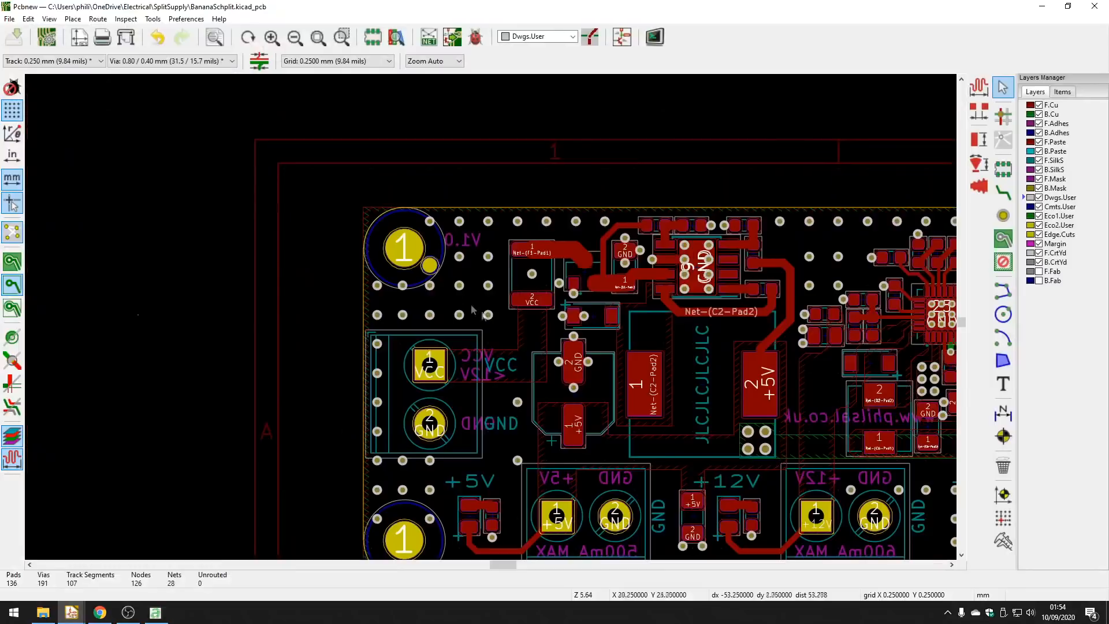
scroll(434, 261, "up", 3)
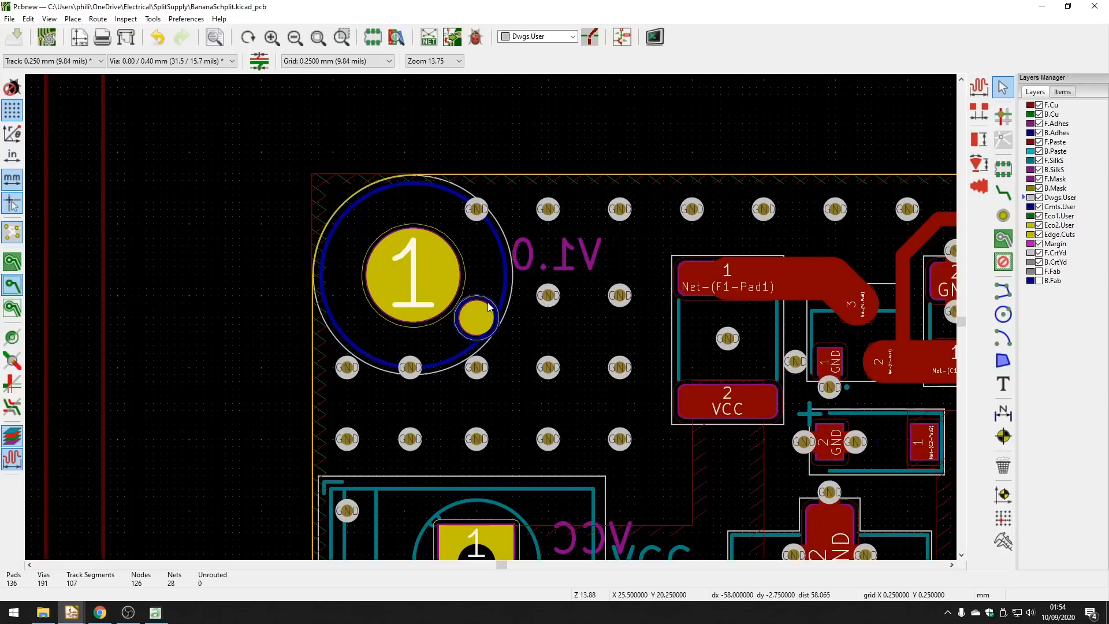
Draw a circle of about 0.56 mm radius on the Edge.Cuts layer in the empty board area beside the Schplit lettering.
scroll(488, 307, "down", 1)
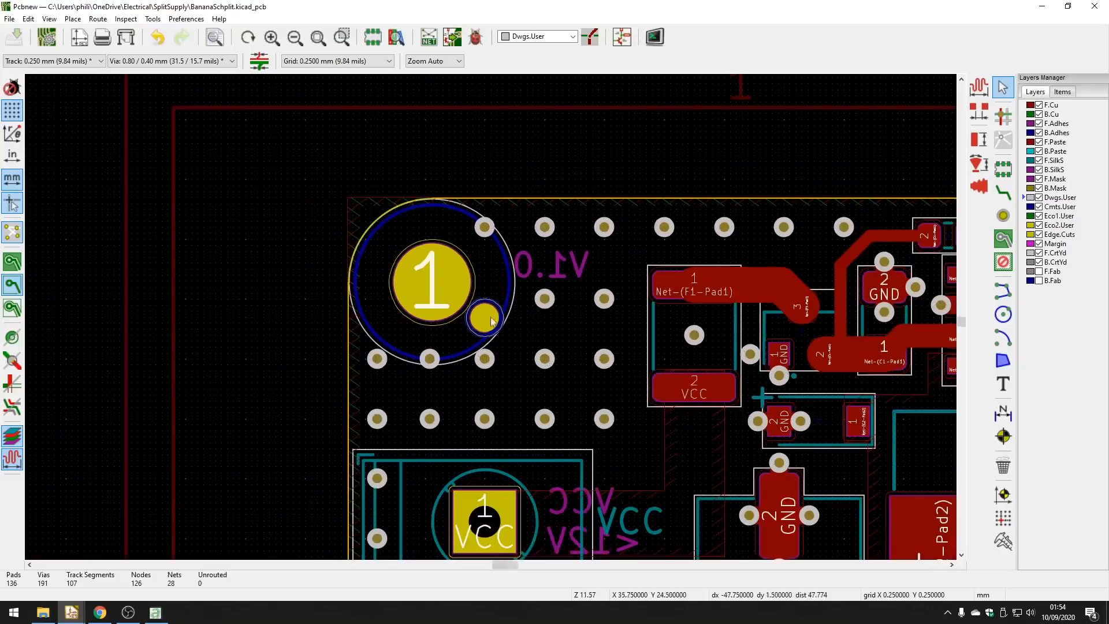
scroll(491, 321, "down", 4)
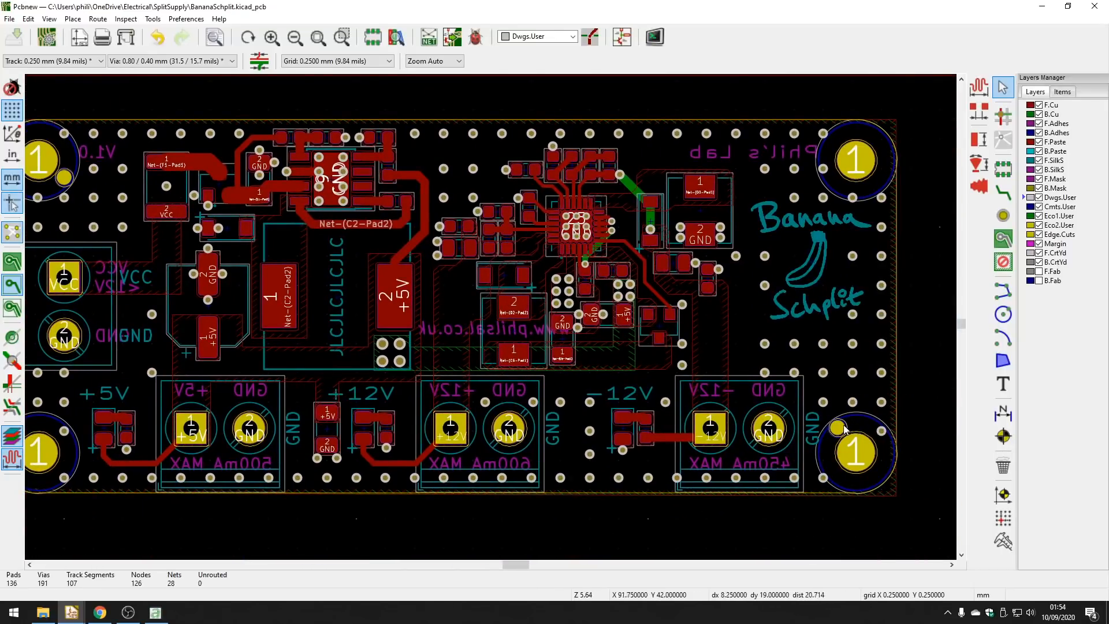
scroll(843, 429, "up", 5)
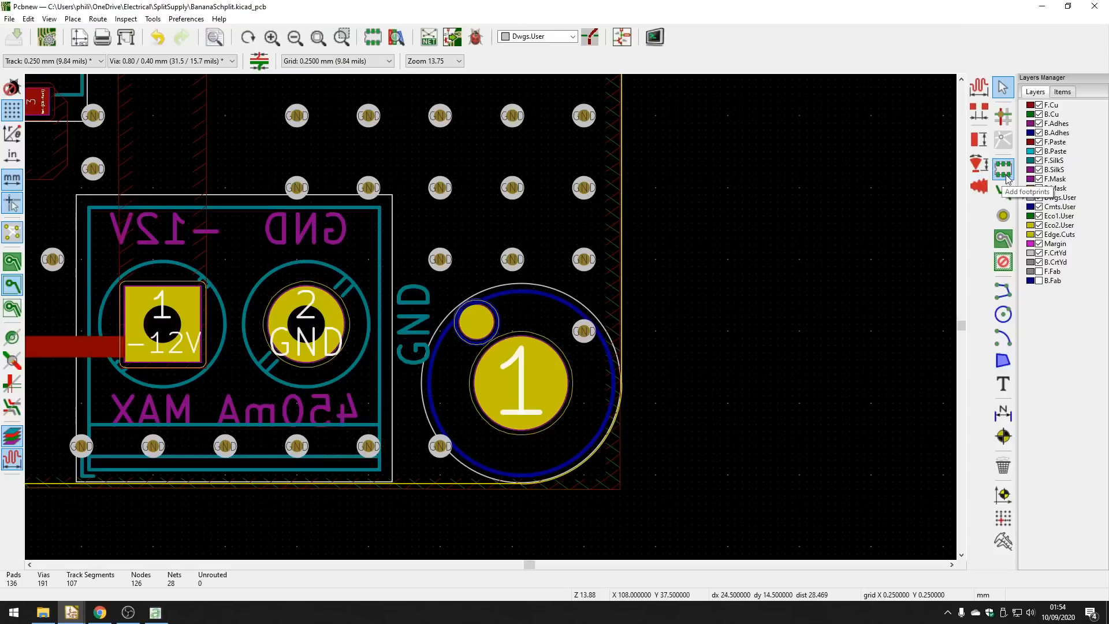
left_click(1025, 237)
left_click(1003, 314)
middle_click_drag(574, 343, 630, 465)
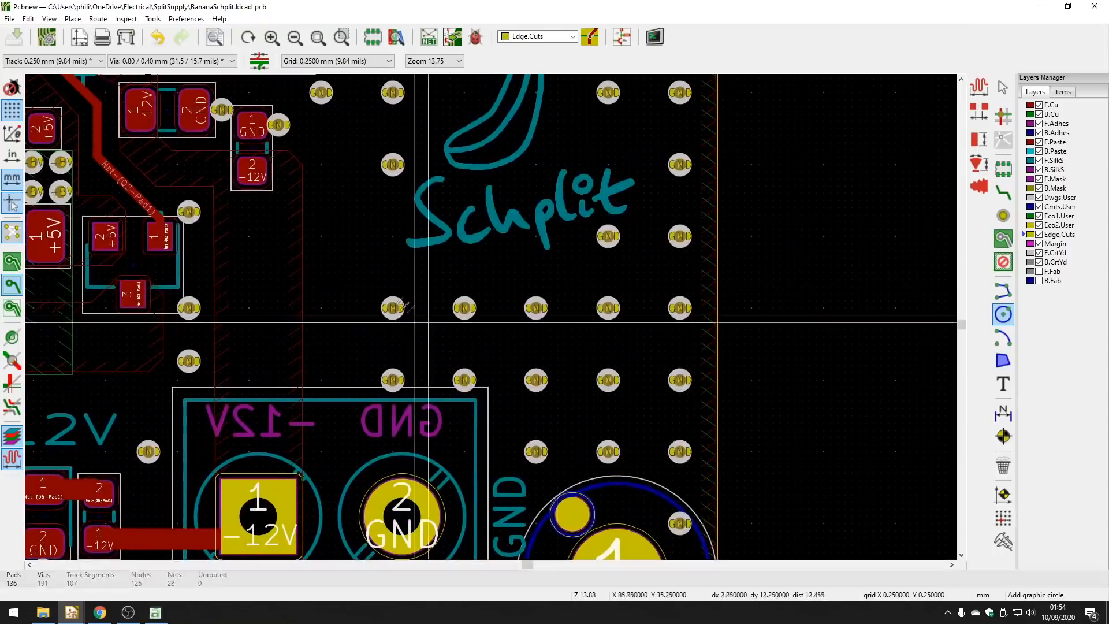
left_click(336, 251)
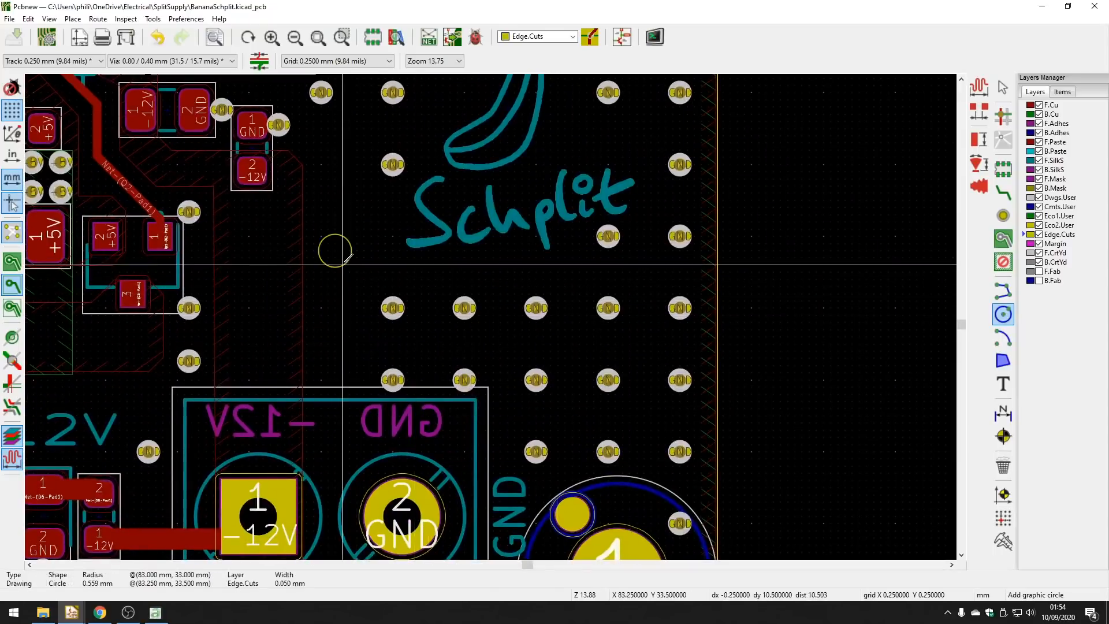
left_click(342, 264)
key("Escape")
Set the radius of the new Edge.Cuts circle to 0.576 mm.
scroll(500, 309, "up", 6)
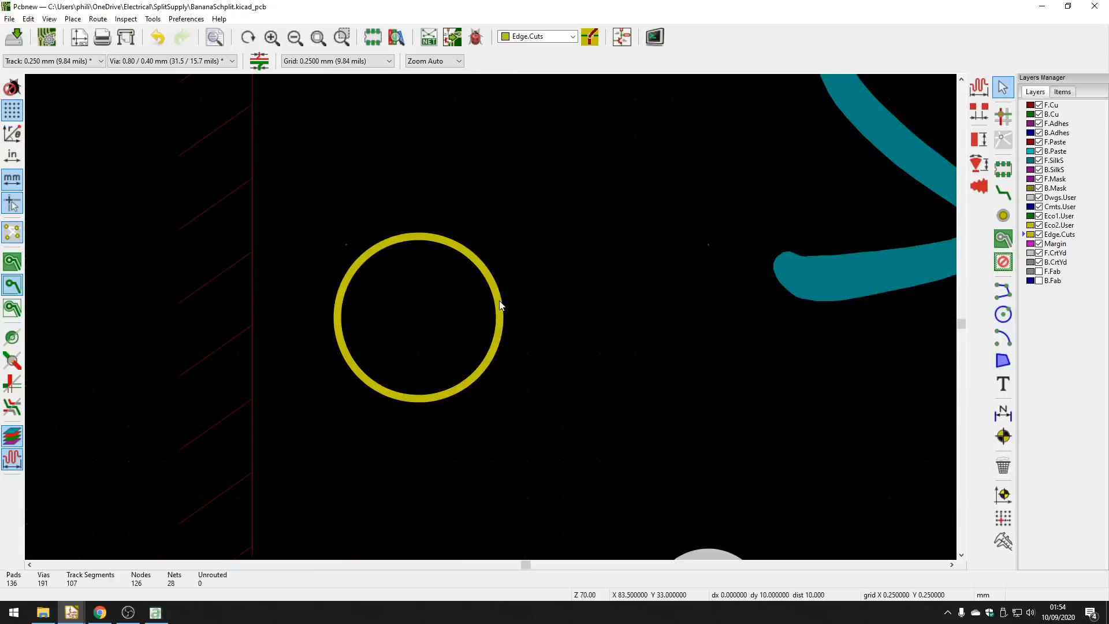
double_click(500, 306)
left_click_drag(502, 316, 461, 316)
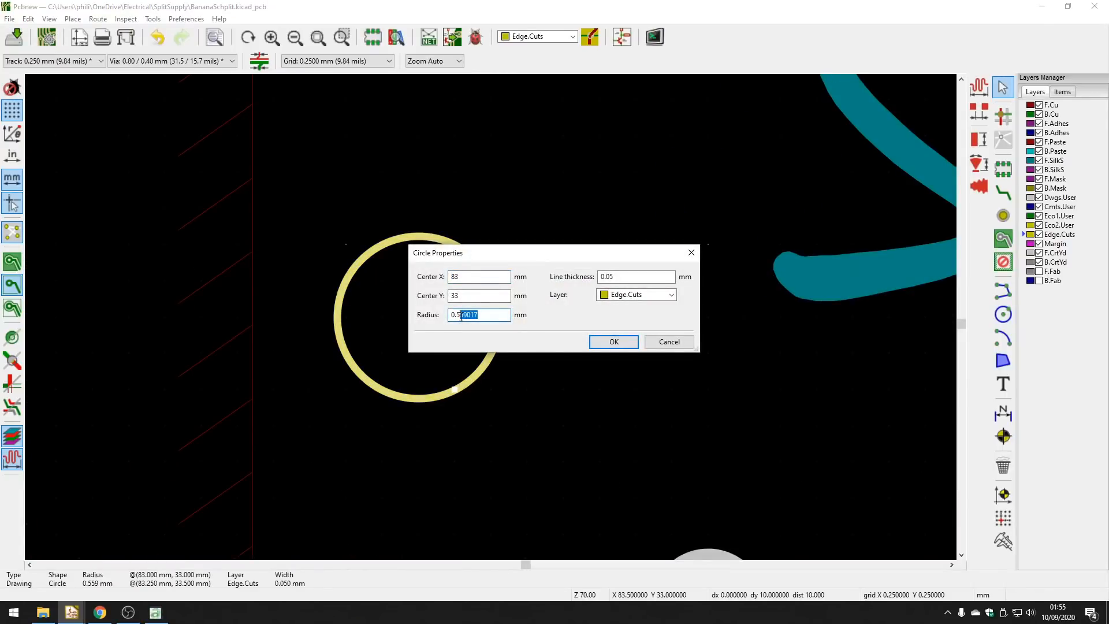
type("76")
left_click(613, 341)
Move the circle to the open area among the vias just above the mounting hole beside the -12V connector.
scroll(444, 296, "down", 5)
key("m")
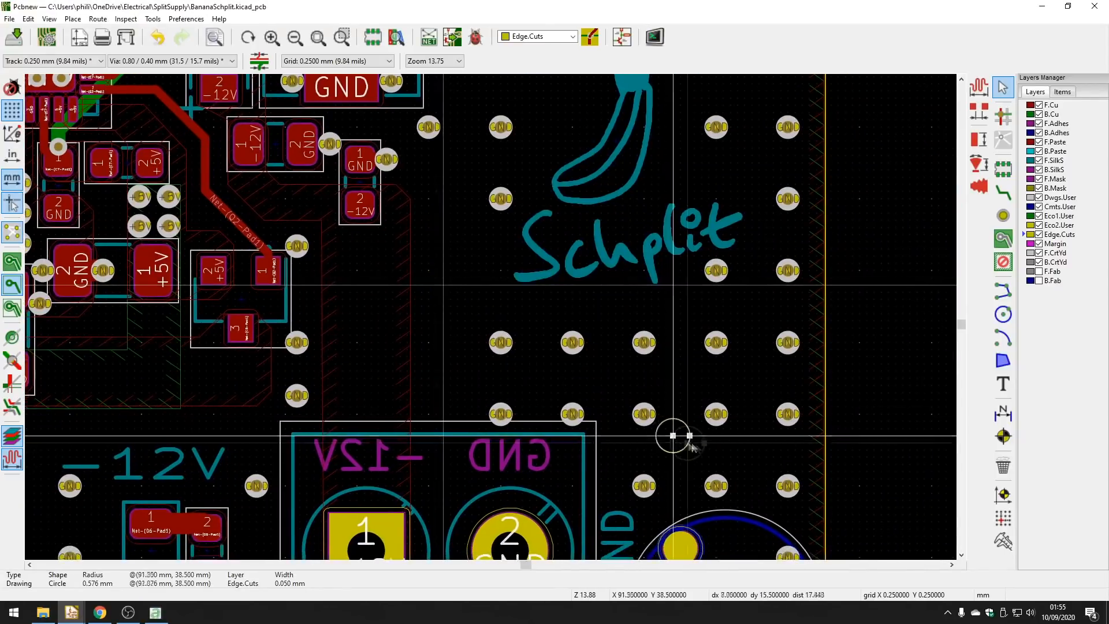
left_click(744, 457)
Save the board file and fit the whole board in view.
scroll(745, 457, "down", 3)
middle_click_drag(490, 316, 548, 341)
key("ctrl+s")
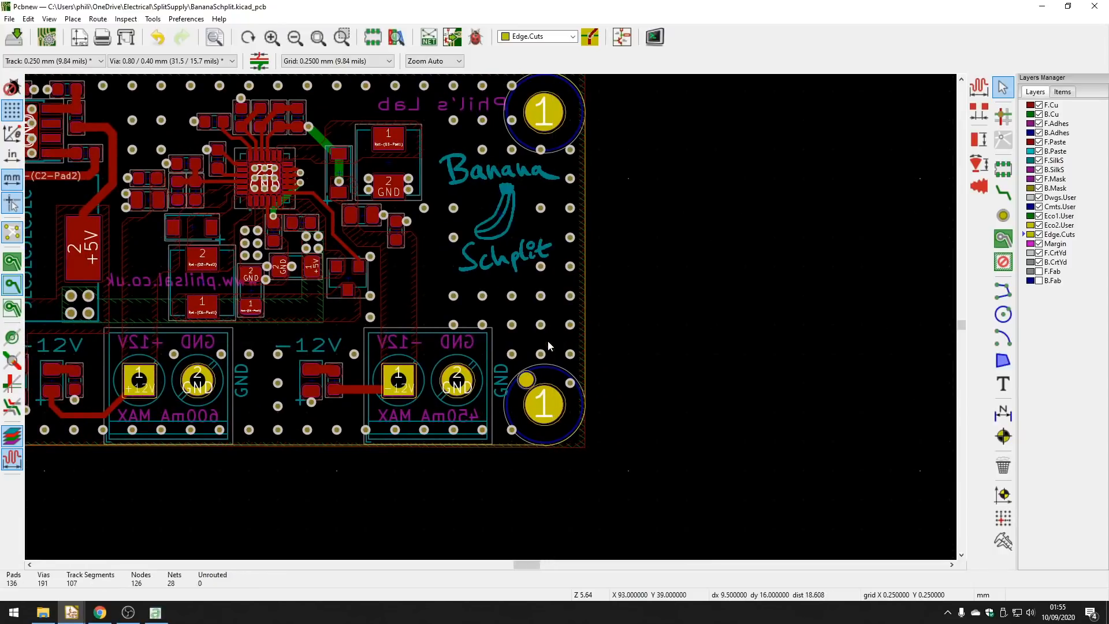
key("Home")
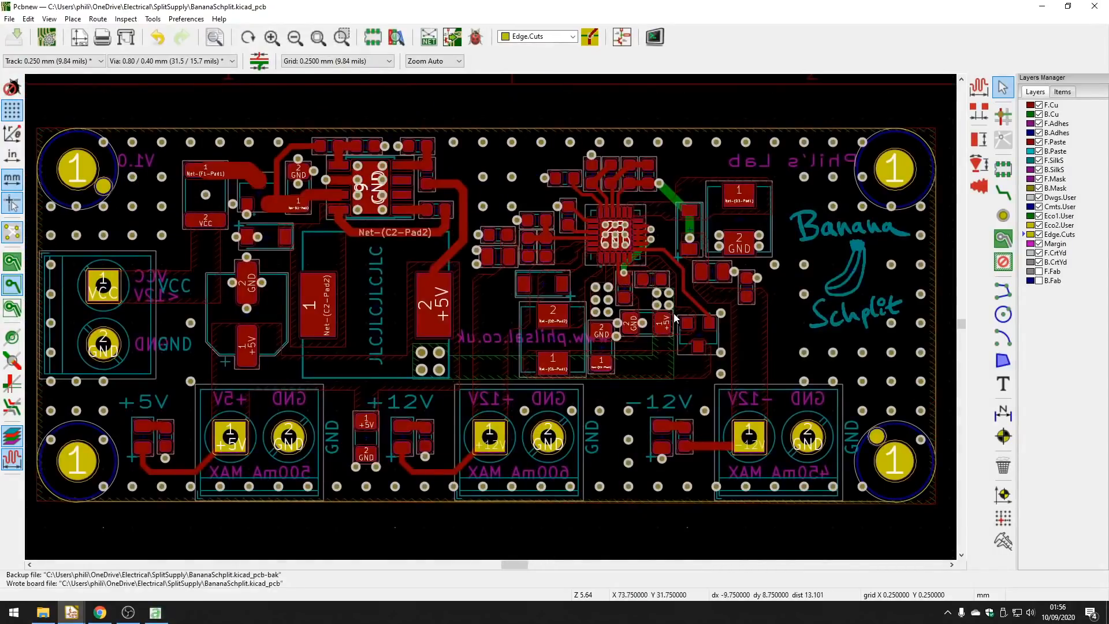